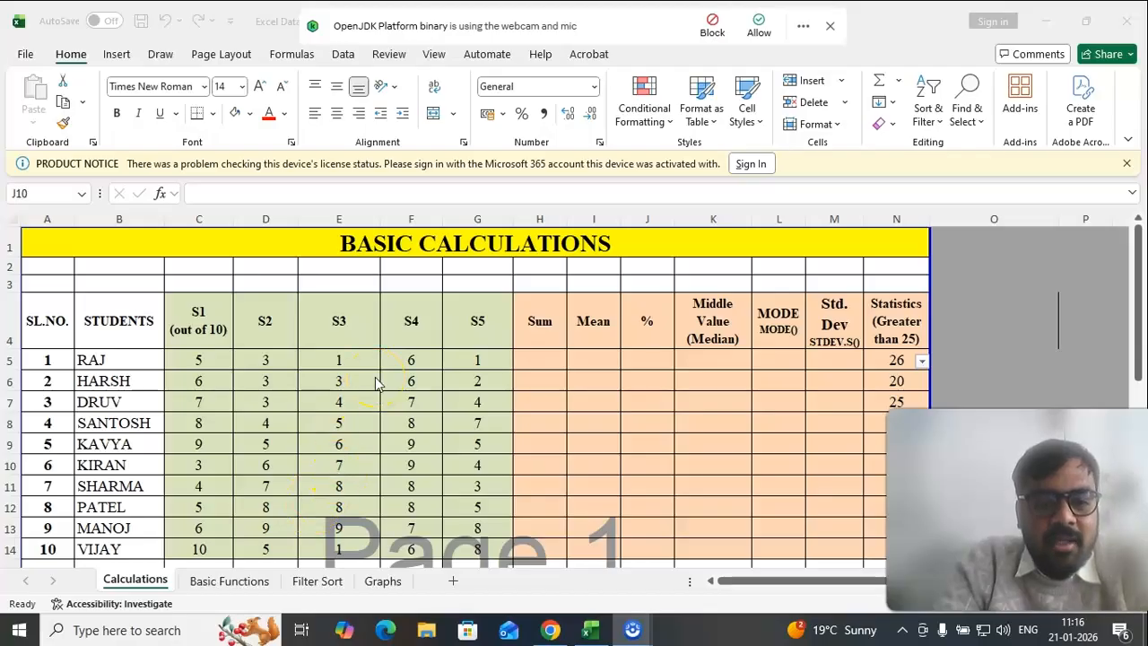
# Examine the student names, the S1 to S5 headings, the first S1 marks and the Sum column heading
pyautogui.click(332, 244)
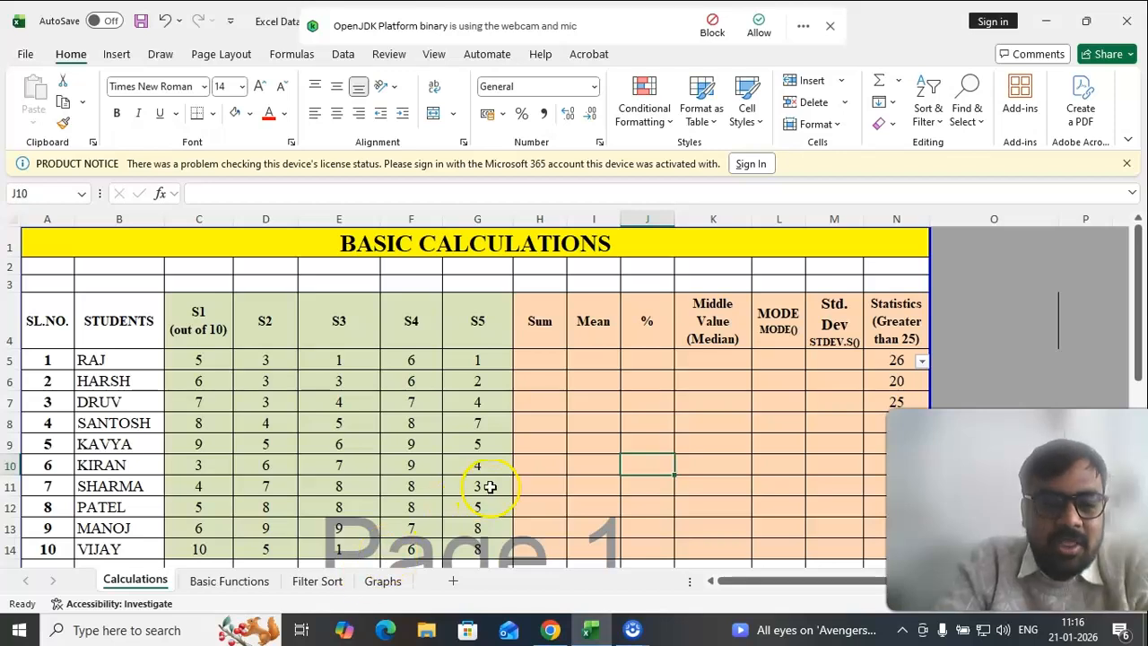
pyautogui.click(581, 439)
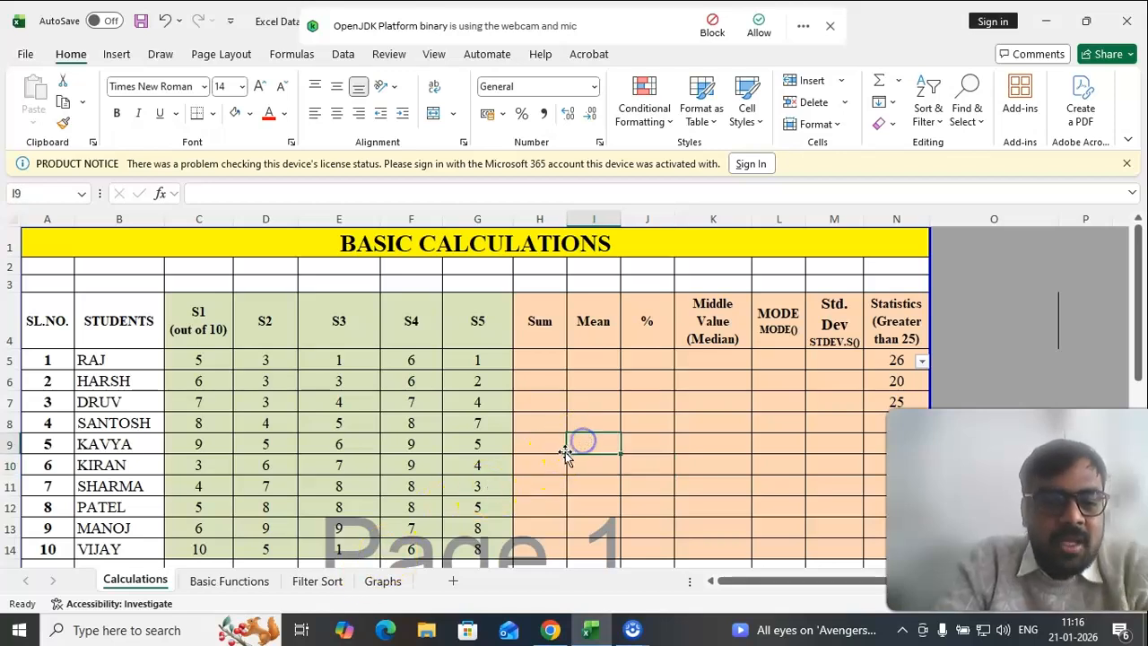
pyautogui.scroll(-1, 131, 344)
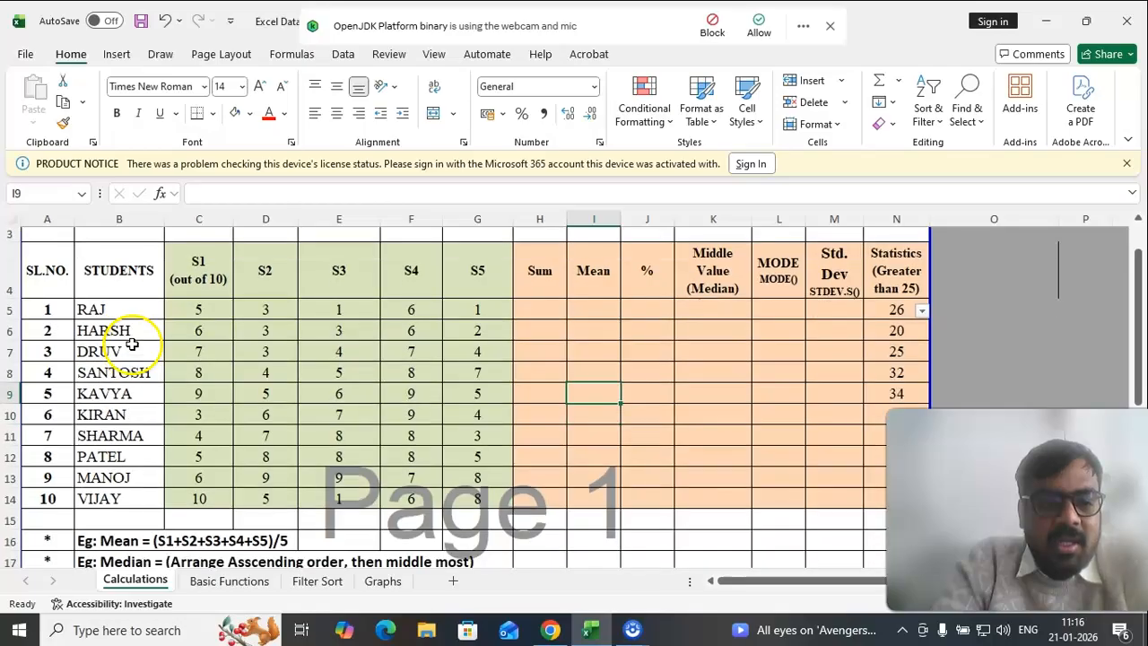
pyautogui.scroll(1, 124, 328)
pyautogui.moveTo(98, 359); pyautogui.dragTo(109, 548)
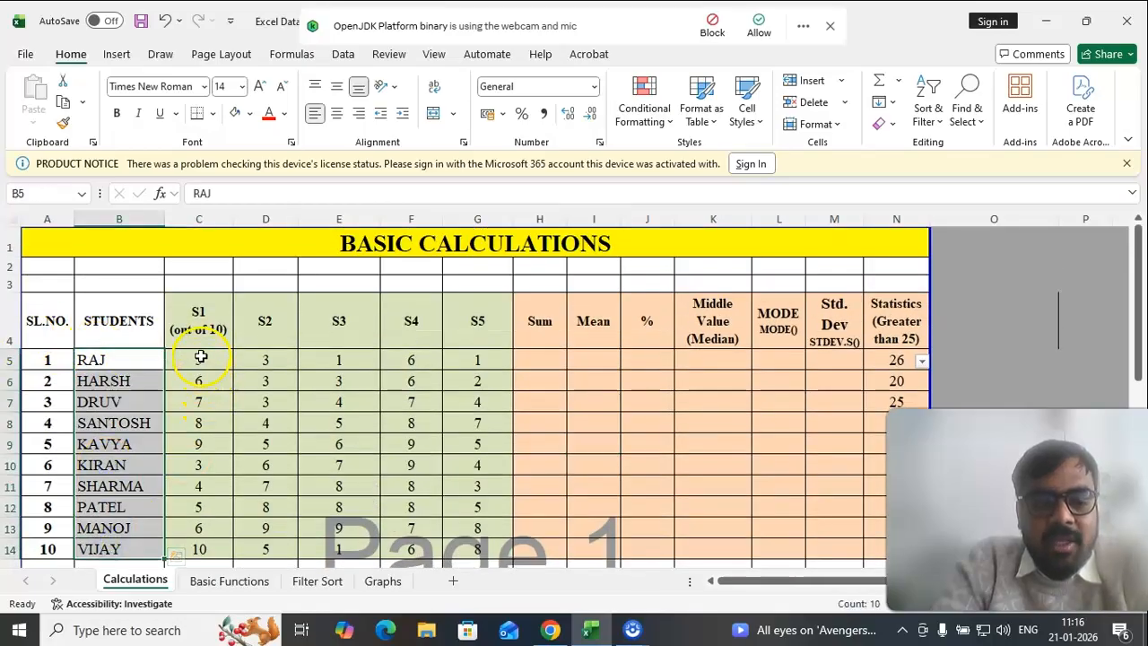
pyautogui.moveTo(202, 333); pyautogui.dragTo(470, 321)
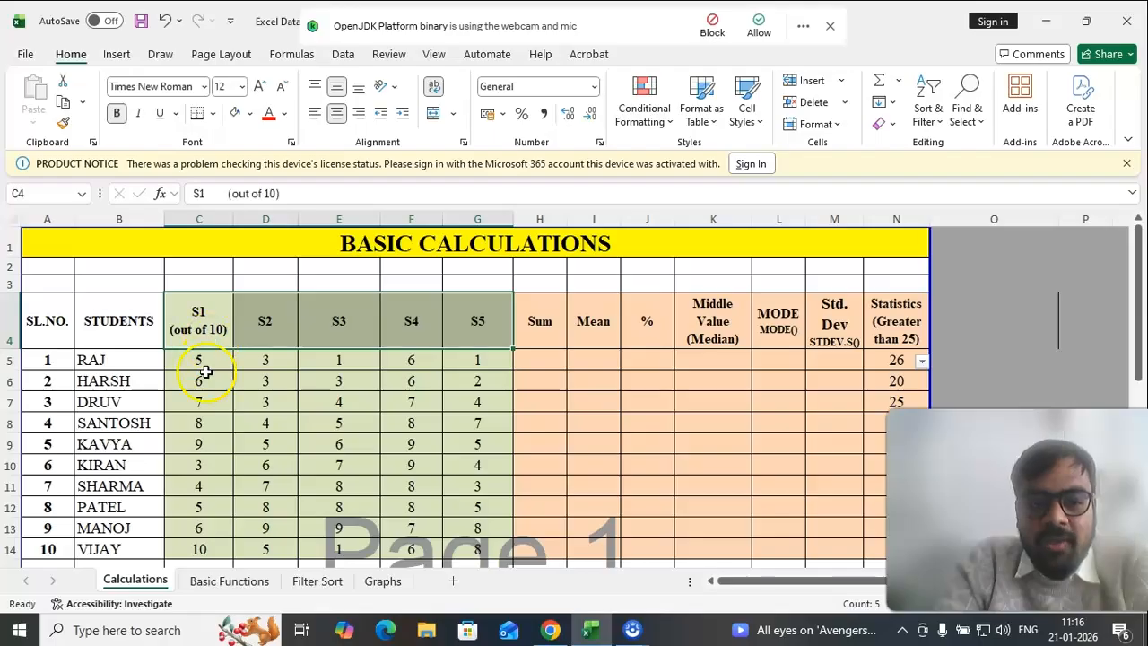
pyautogui.click(205, 363)
pyautogui.click(208, 380)
pyautogui.click(202, 402)
pyautogui.click(202, 422)
pyautogui.click(201, 444)
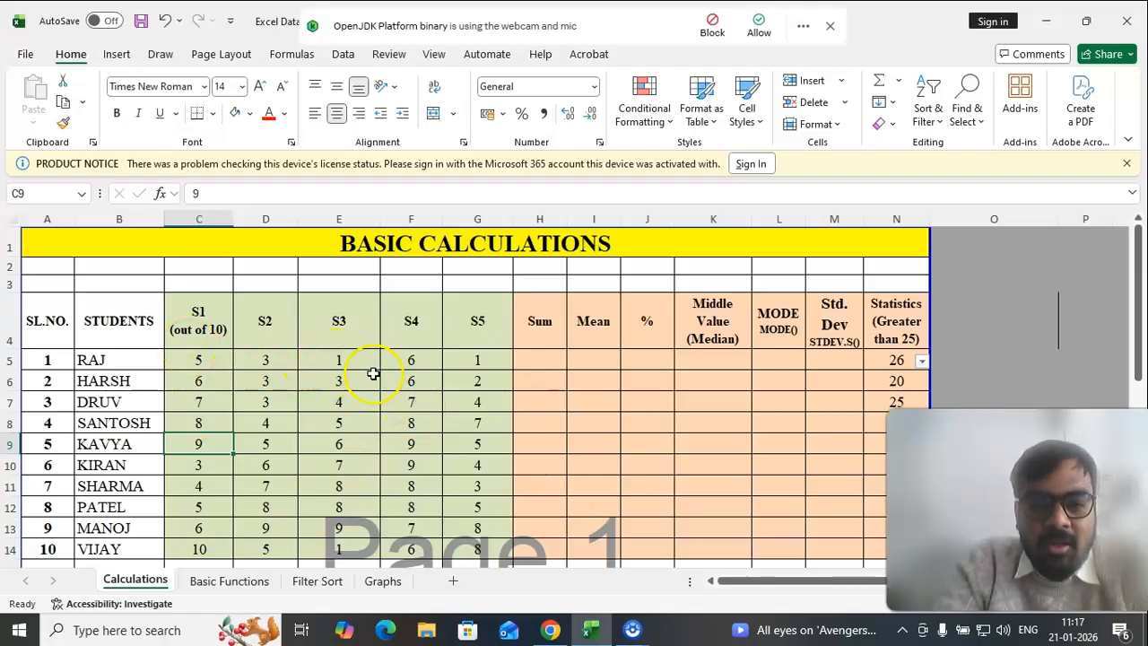
pyautogui.click(539, 321)
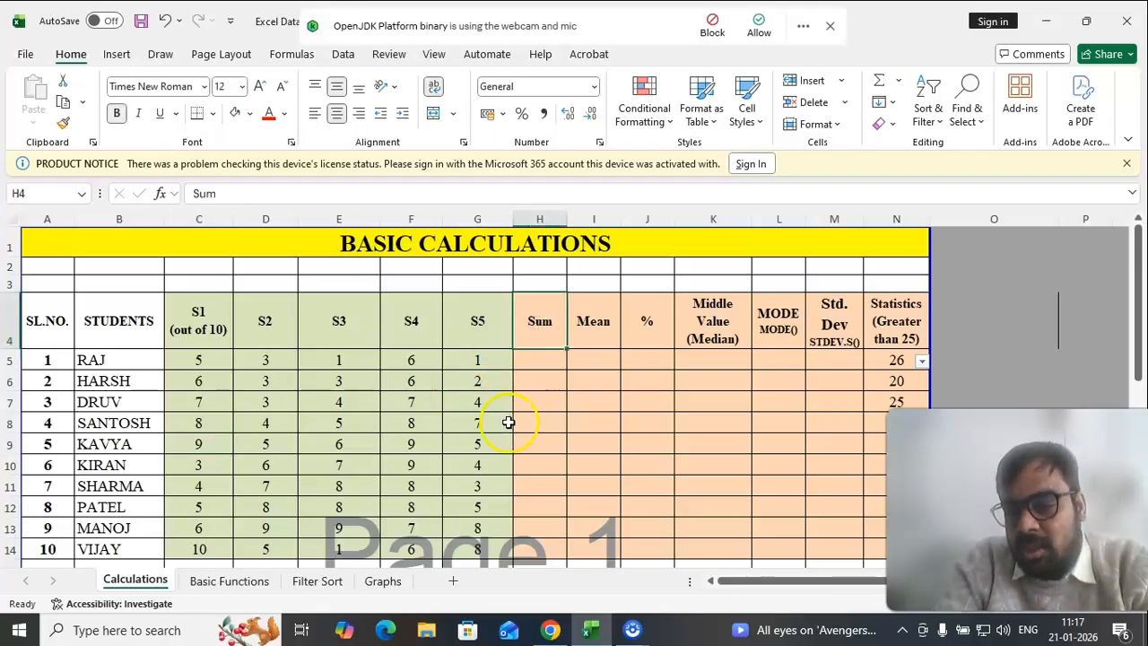
# Calculate the first student's total in H5 with the formula =SUM(C5:G5)
pyautogui.moveTo(202, 360); pyautogui.dragTo(473, 360)
pyautogui.click(547, 357)
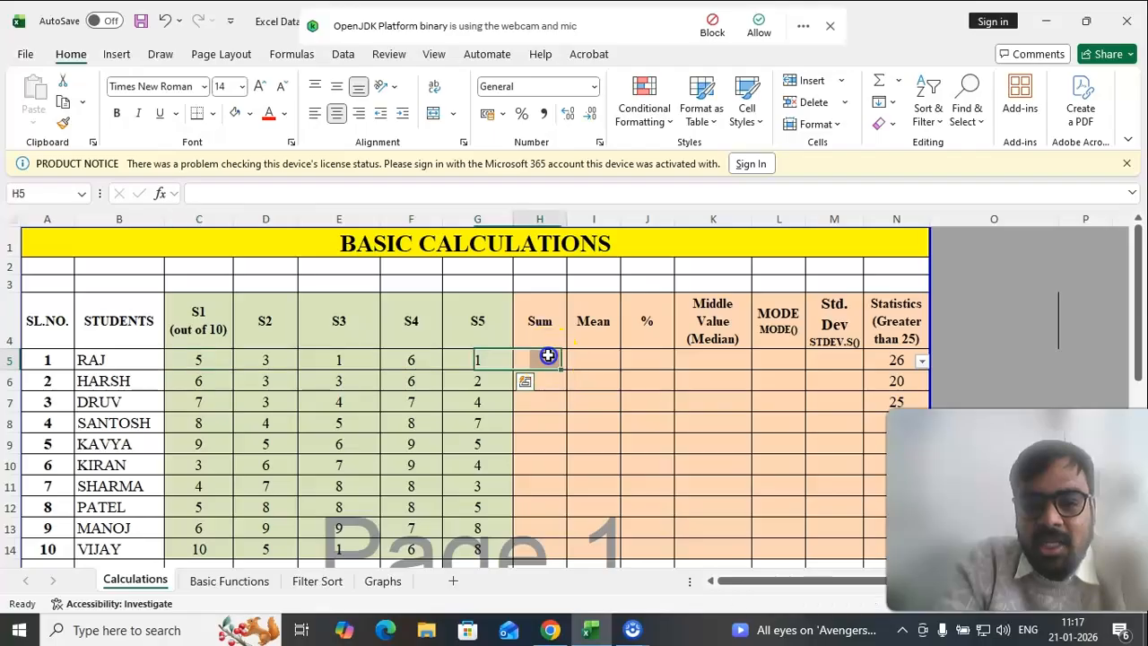
pyautogui.doubleClick(548, 356)
pyautogui.write('=')
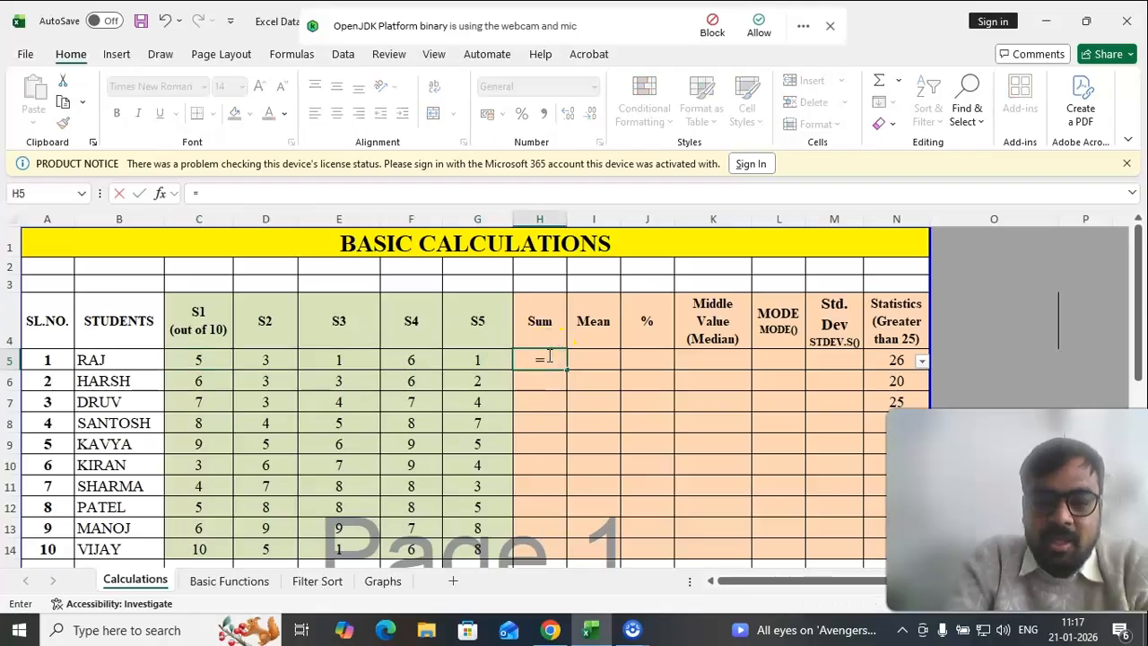
pyautogui.write('sum')
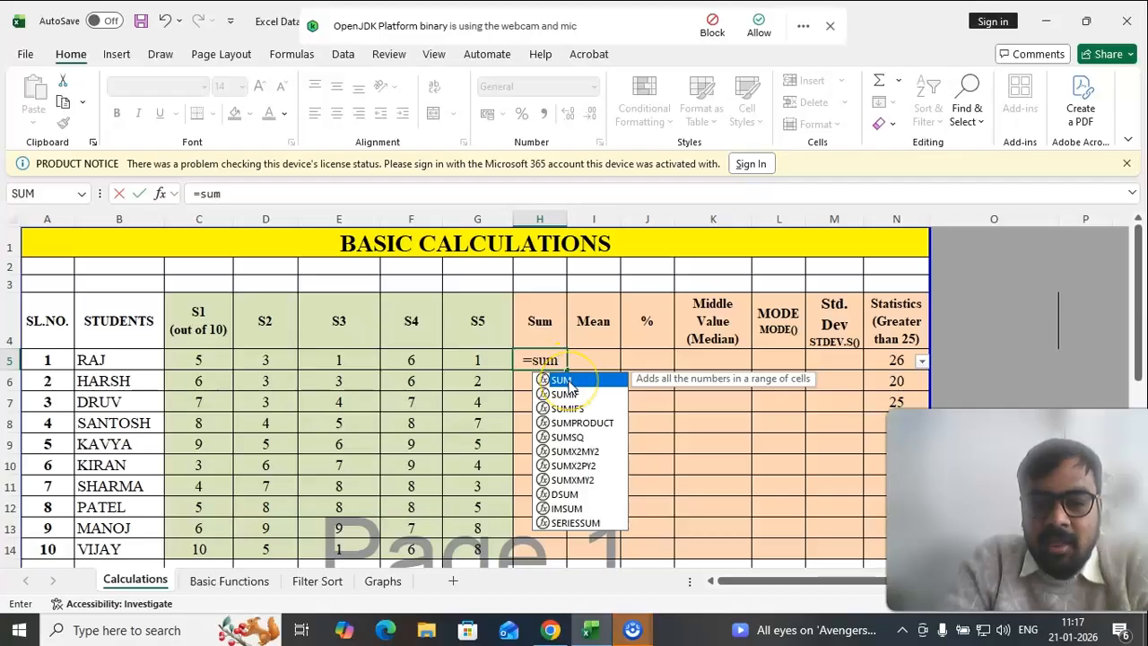
pyautogui.doubleClick(567, 380)
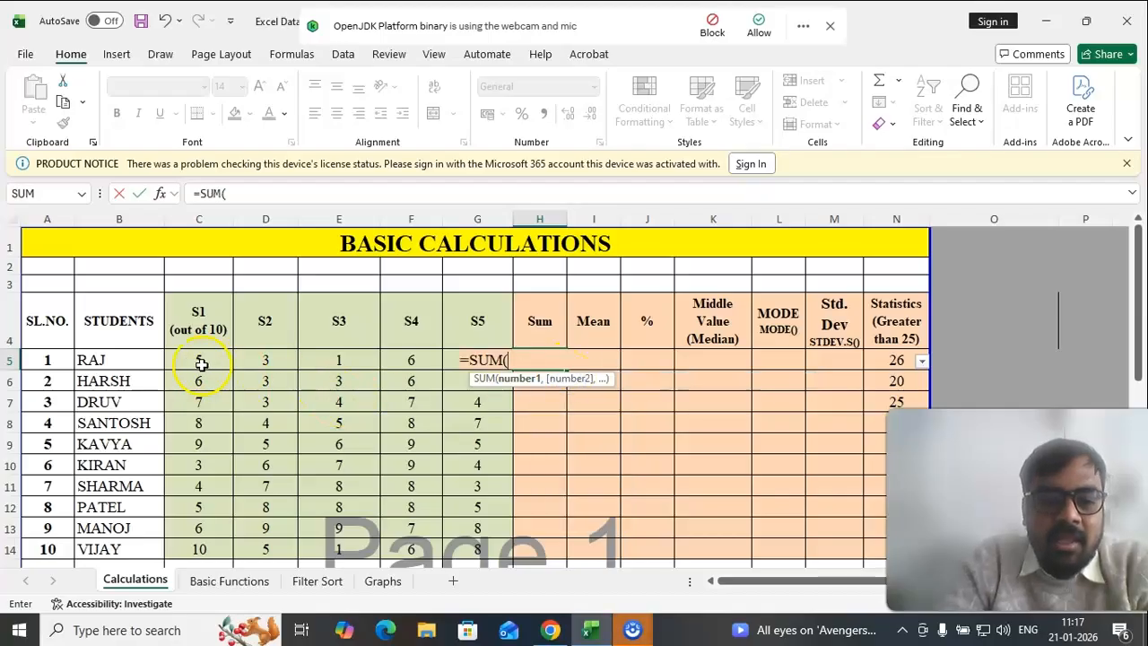
pyautogui.moveTo(204, 362); pyautogui.dragTo(481, 352)
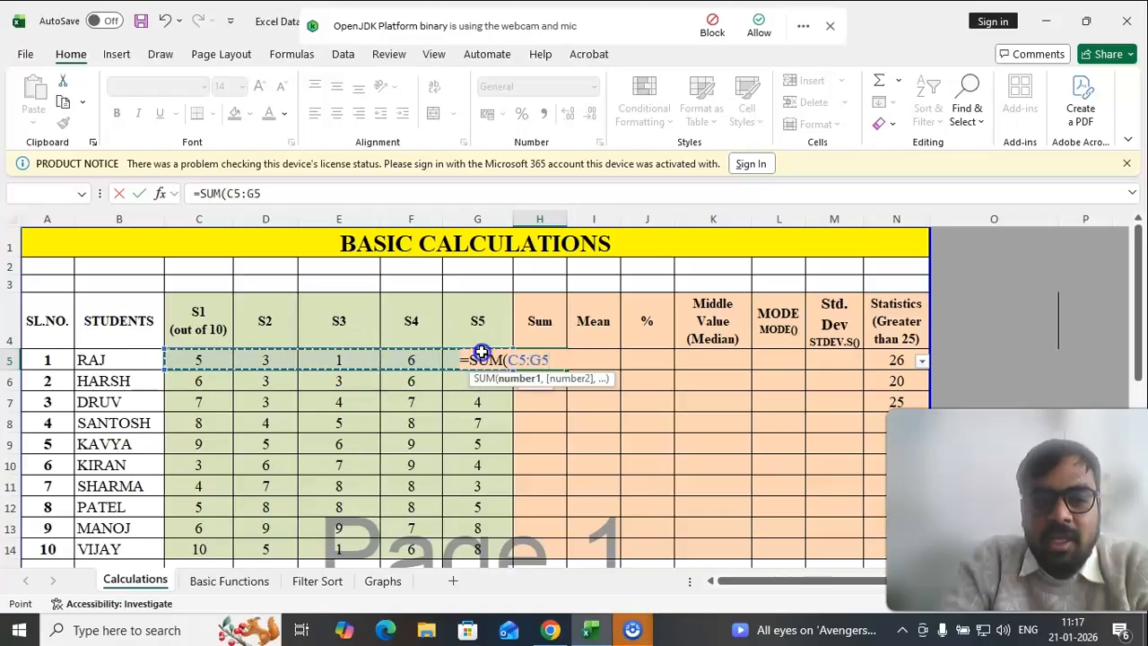
pyautogui.press('Return')
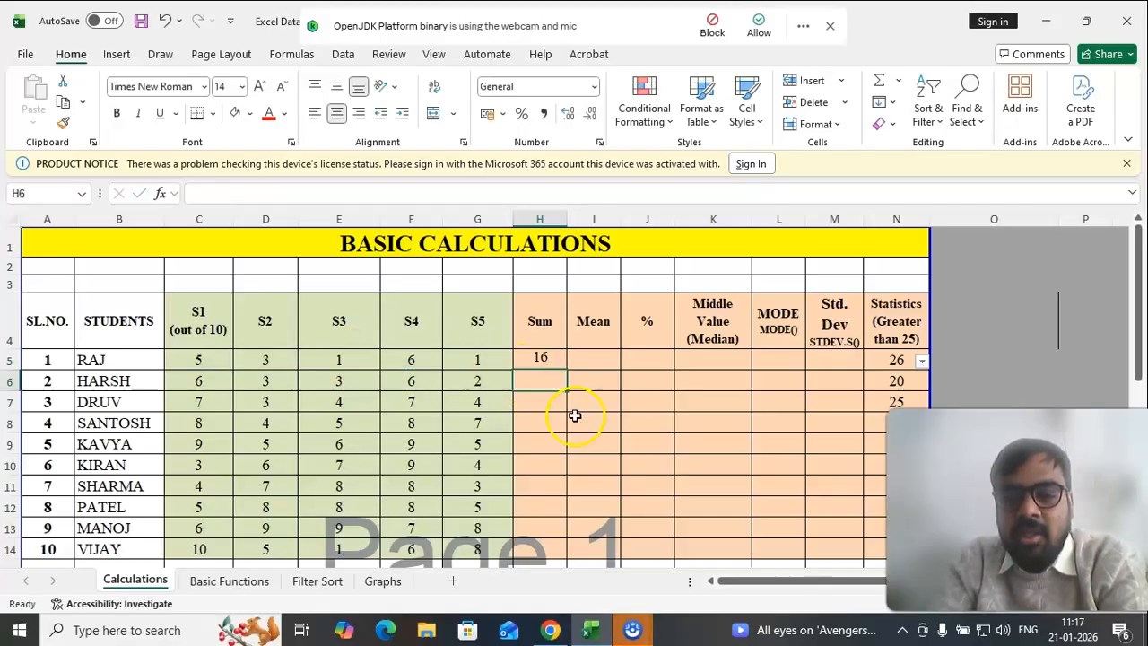
# Check the sum formula in H5 against the first student's individual marks in C5 through G5
pyautogui.click(539, 357)
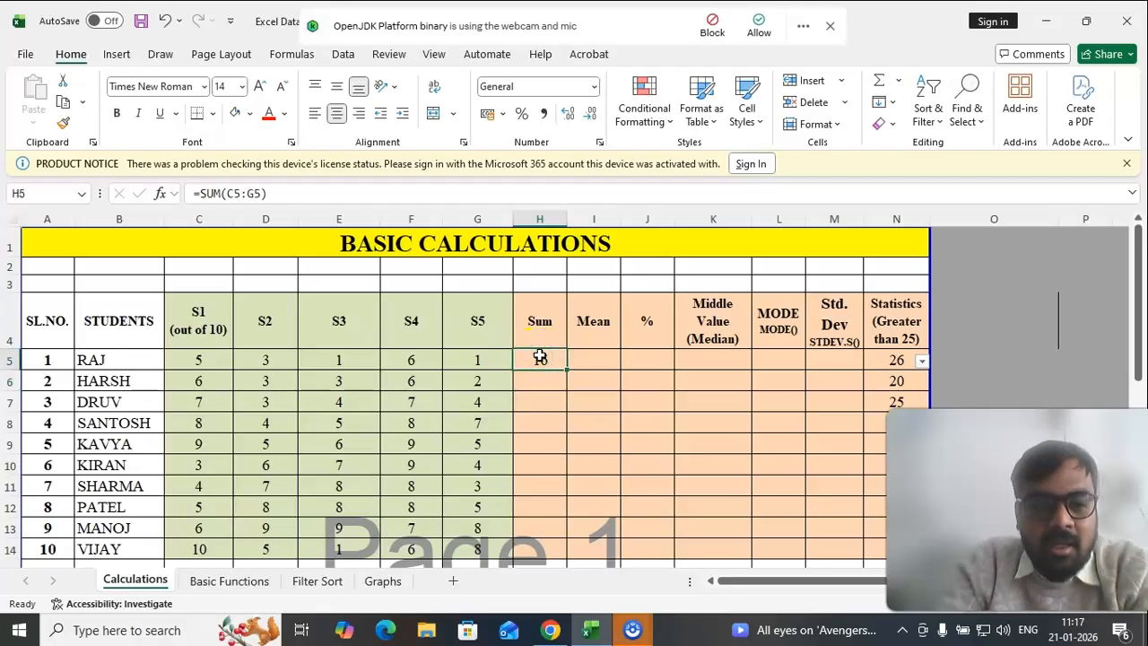
pyautogui.click(115, 359)
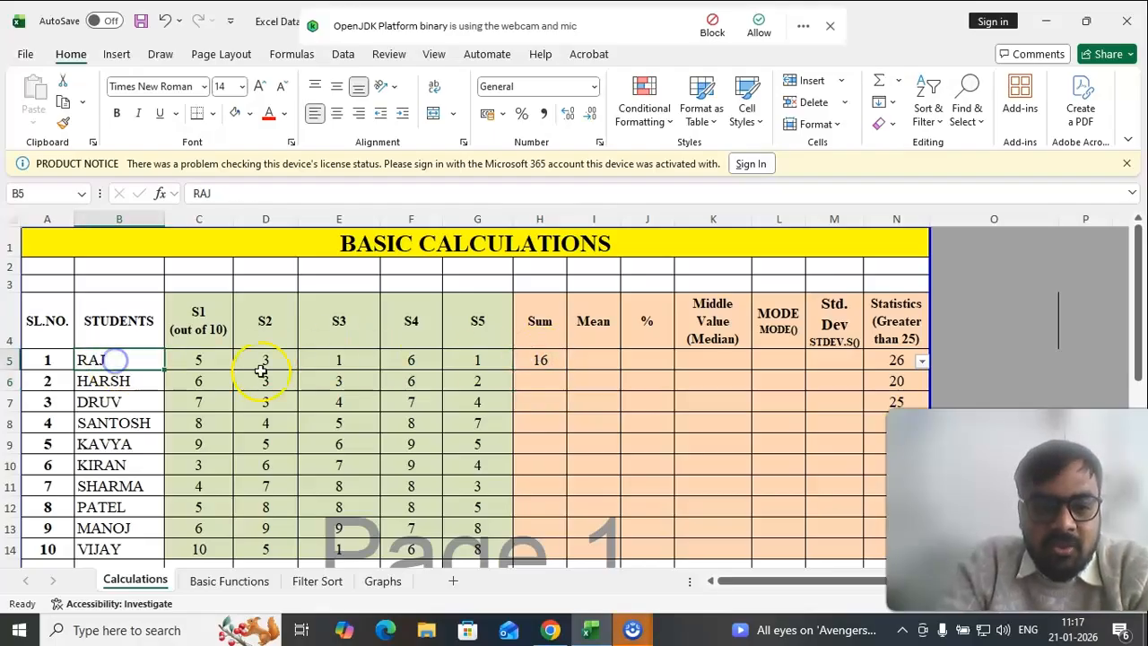
pyautogui.click(215, 364)
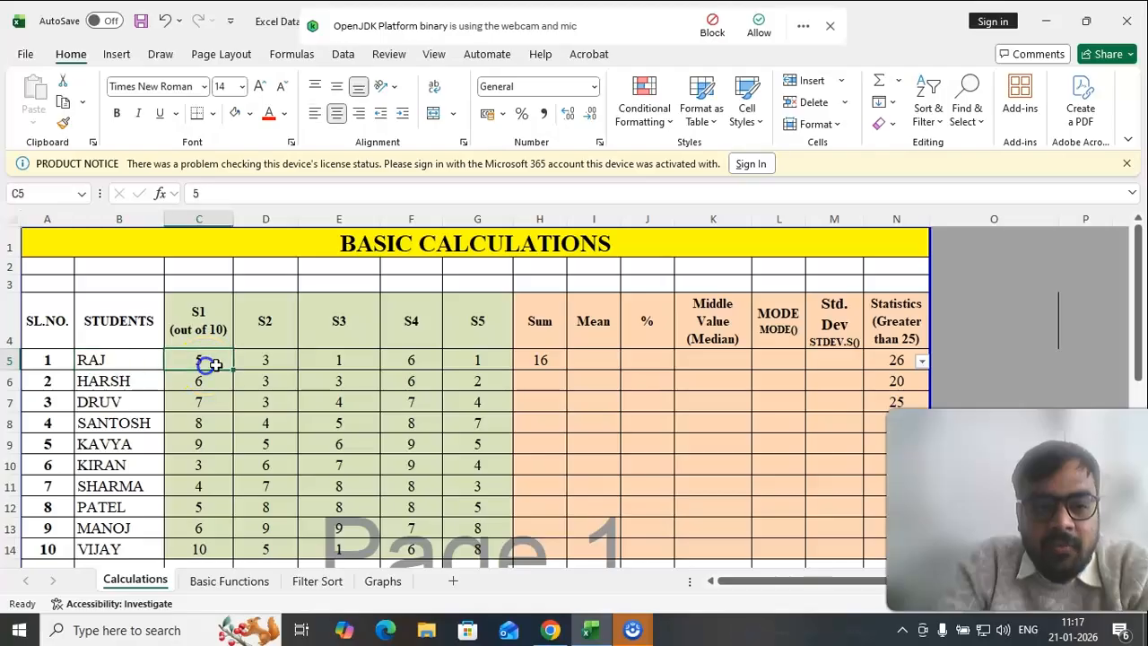
pyautogui.click(273, 359)
pyautogui.click(336, 358)
pyautogui.click(430, 359)
pyautogui.click(505, 362)
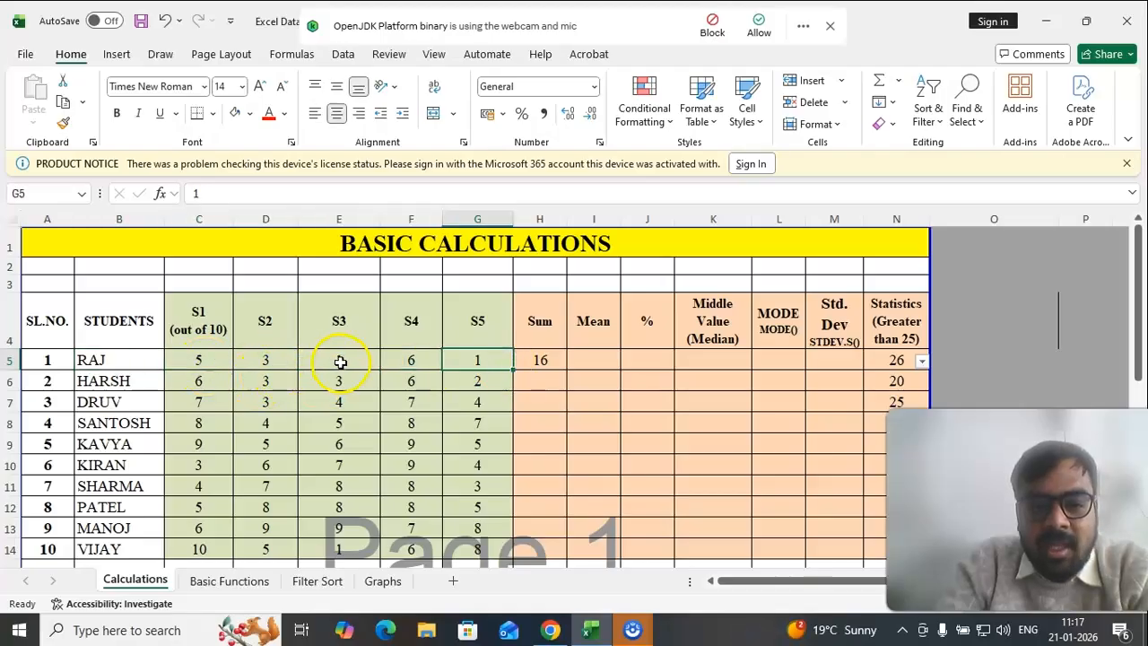
# Fill the sum formula from H5 down to H14 for all ten students
pyautogui.click(540, 360)
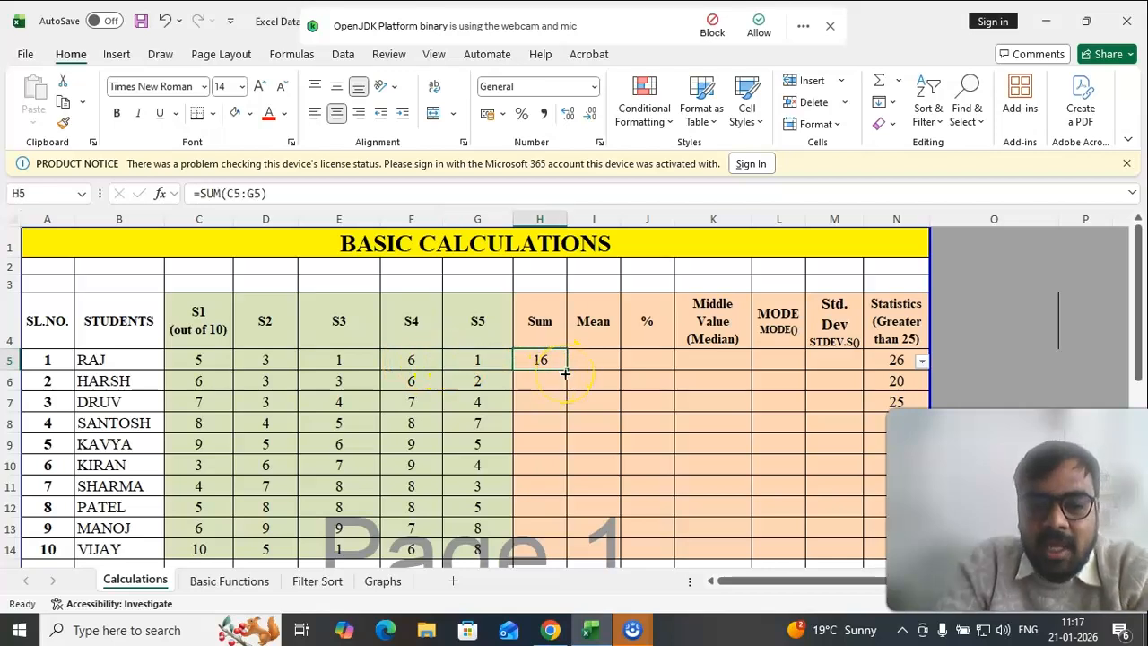
pyautogui.moveTo(564, 373); pyautogui.dragTo(558, 510)
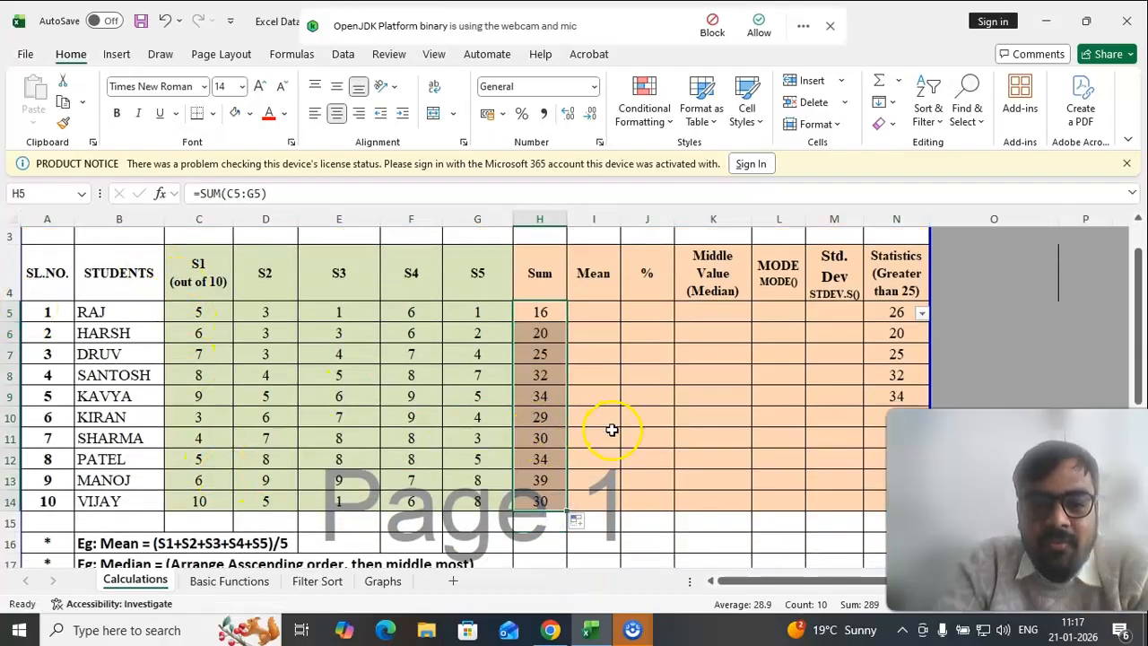
pyautogui.scroll(1, 612, 430)
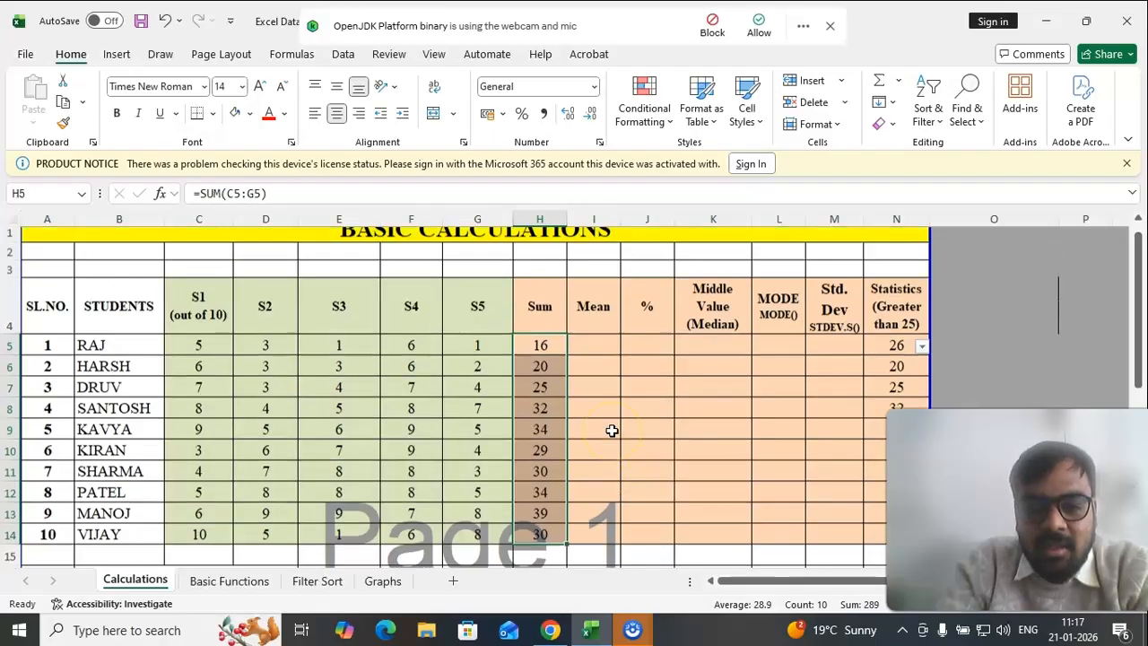
# Examine the example mean formula in row 16 and the first student's S1 to S5 marks it refers to
pyautogui.doubleClick(596, 355)
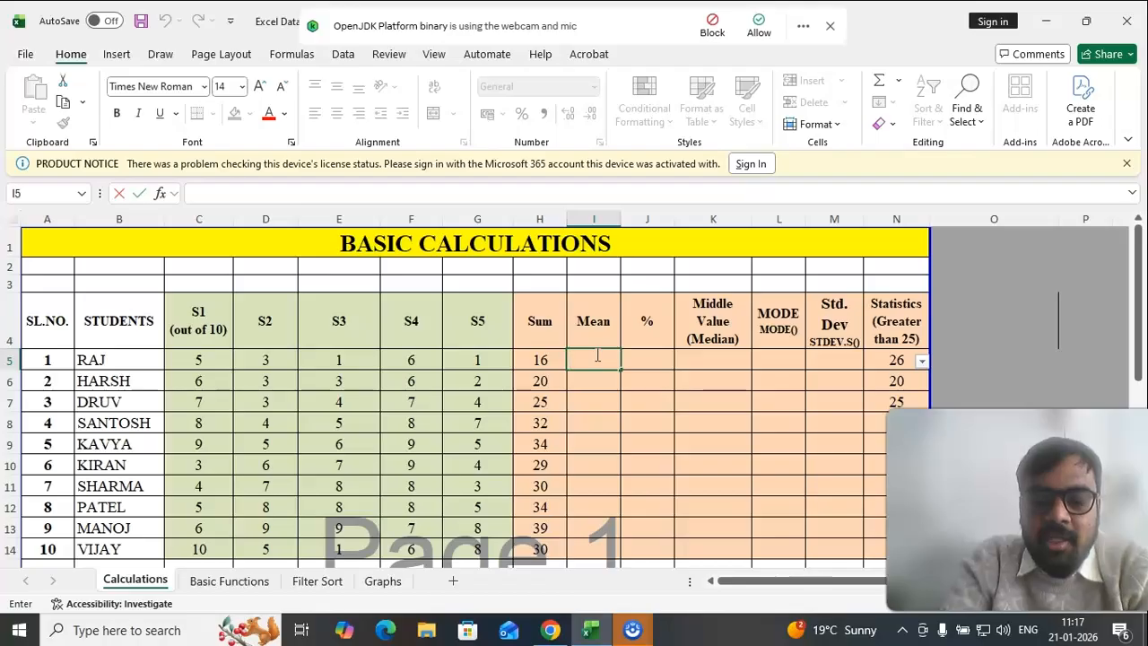
pyautogui.click(615, 403)
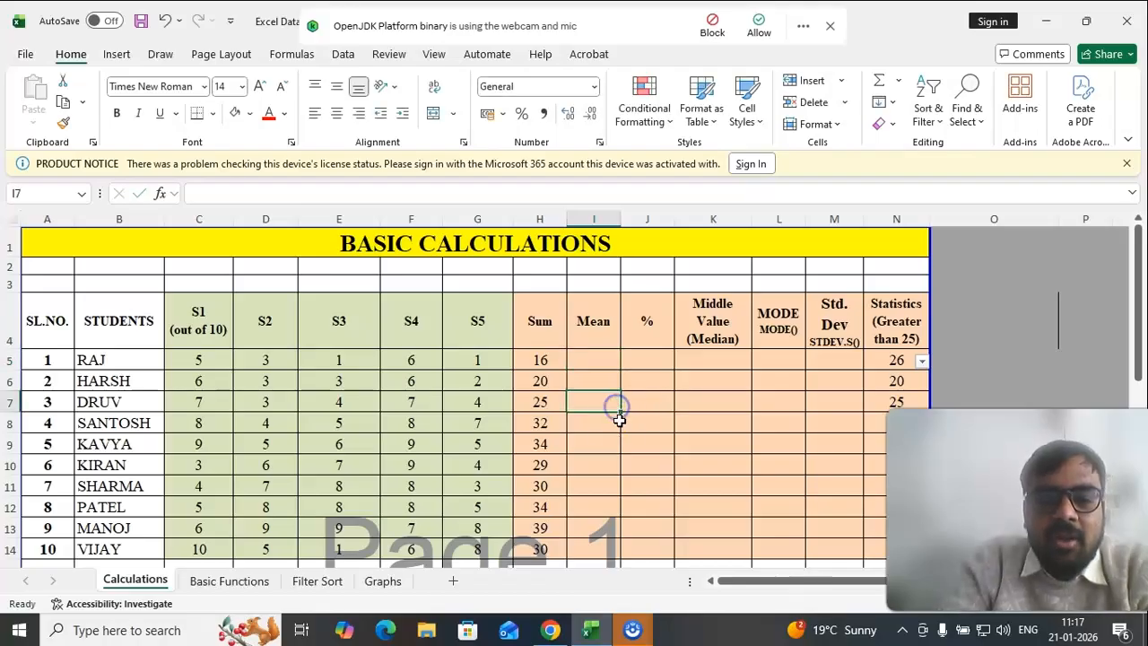
pyautogui.scroll(-1, 619, 420)
pyautogui.scroll(-1, 618, 420)
pyautogui.click(116, 489)
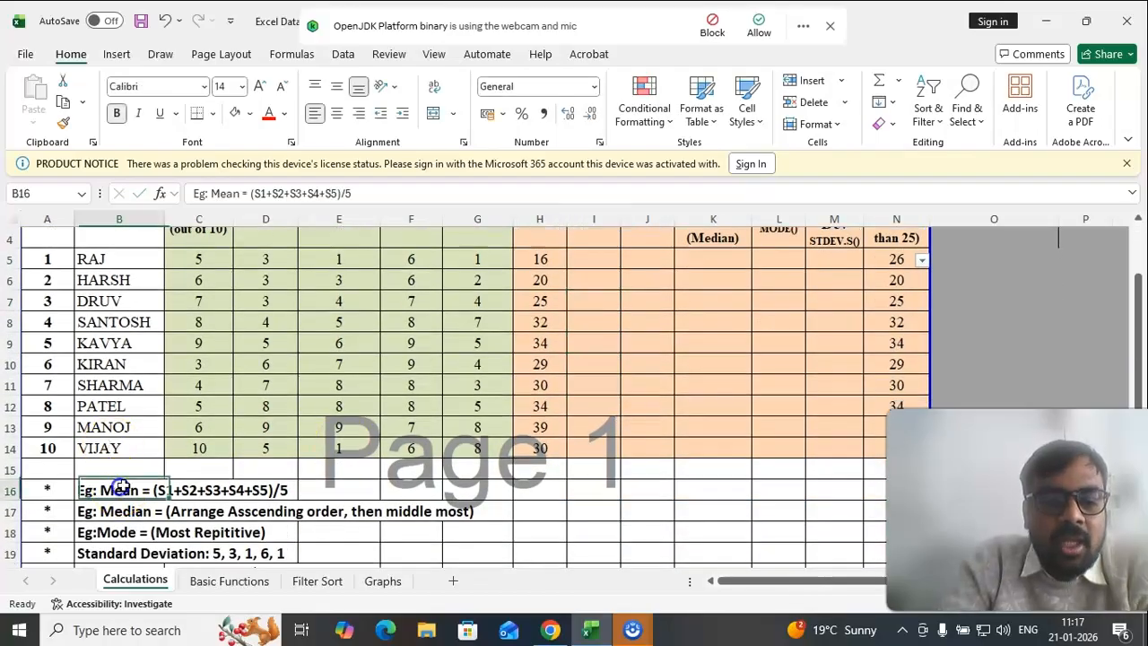
pyautogui.scroll(1, 223, 403)
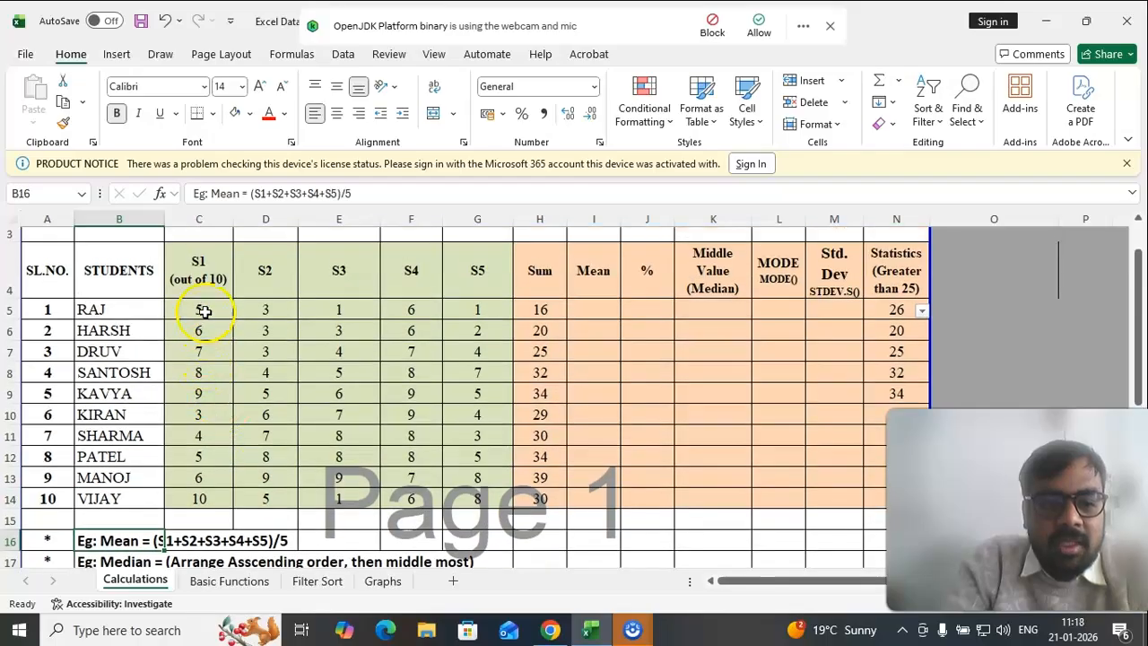
pyautogui.click(205, 311)
pyautogui.click(271, 310)
pyautogui.click(338, 310)
pyautogui.click(411, 310)
pyautogui.click(485, 311)
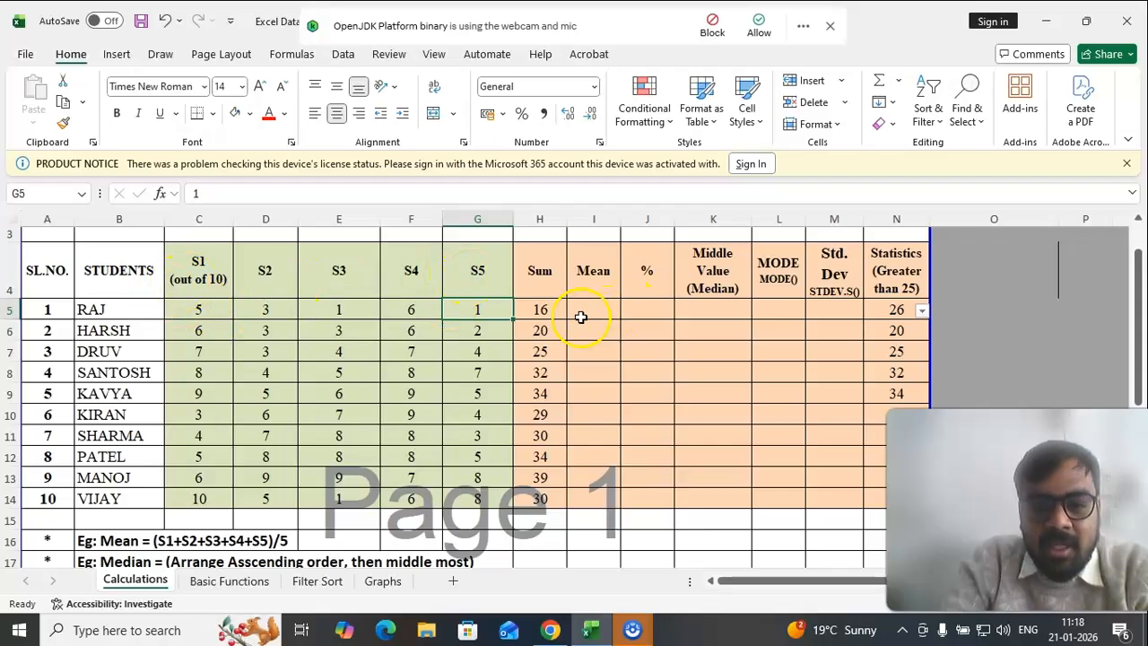
pyautogui.click(224, 542)
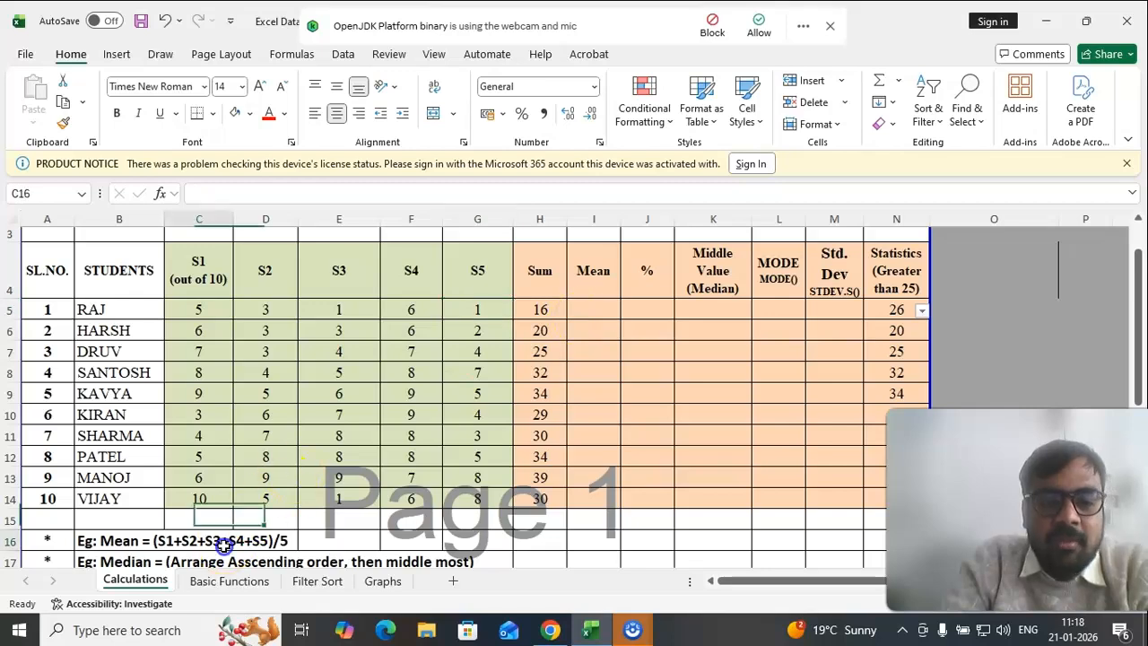
# Calculate the first student's mean in I5 with the formula =AVERAGE(C5:G5)
pyautogui.click(580, 311)
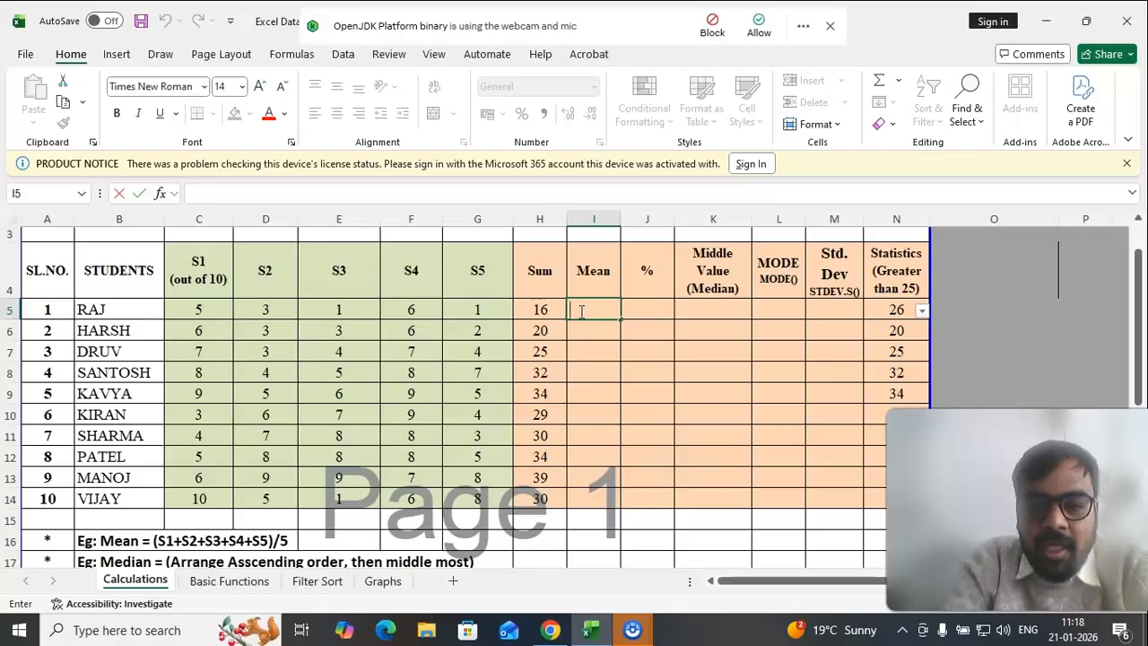
pyautogui.write('=')
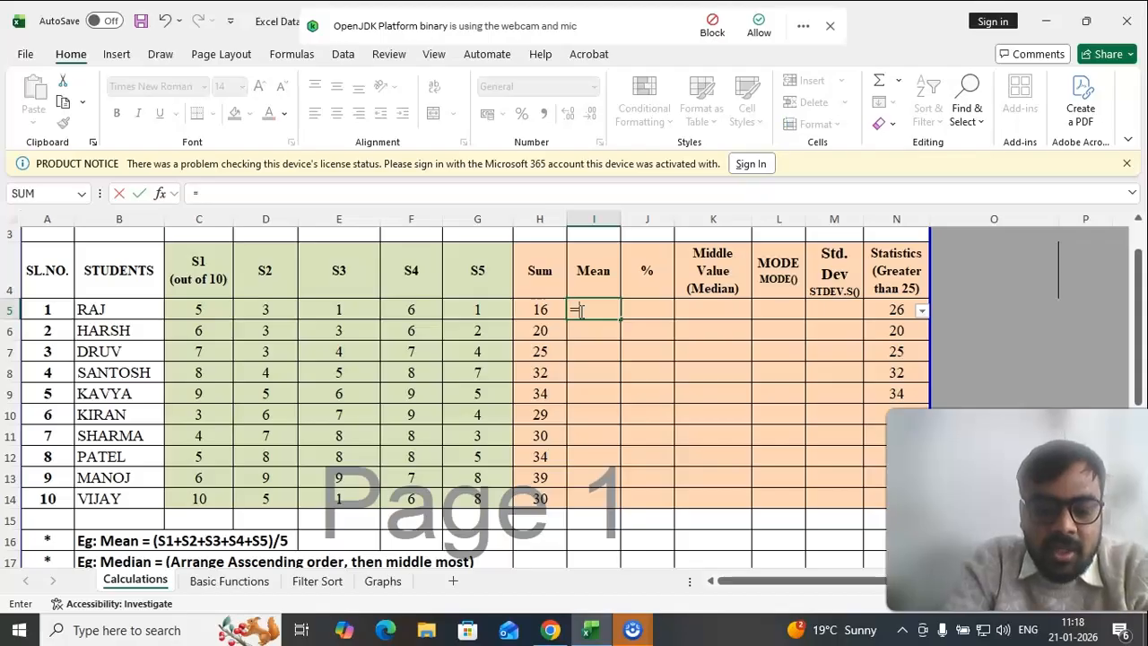
pyautogui.write('ave')
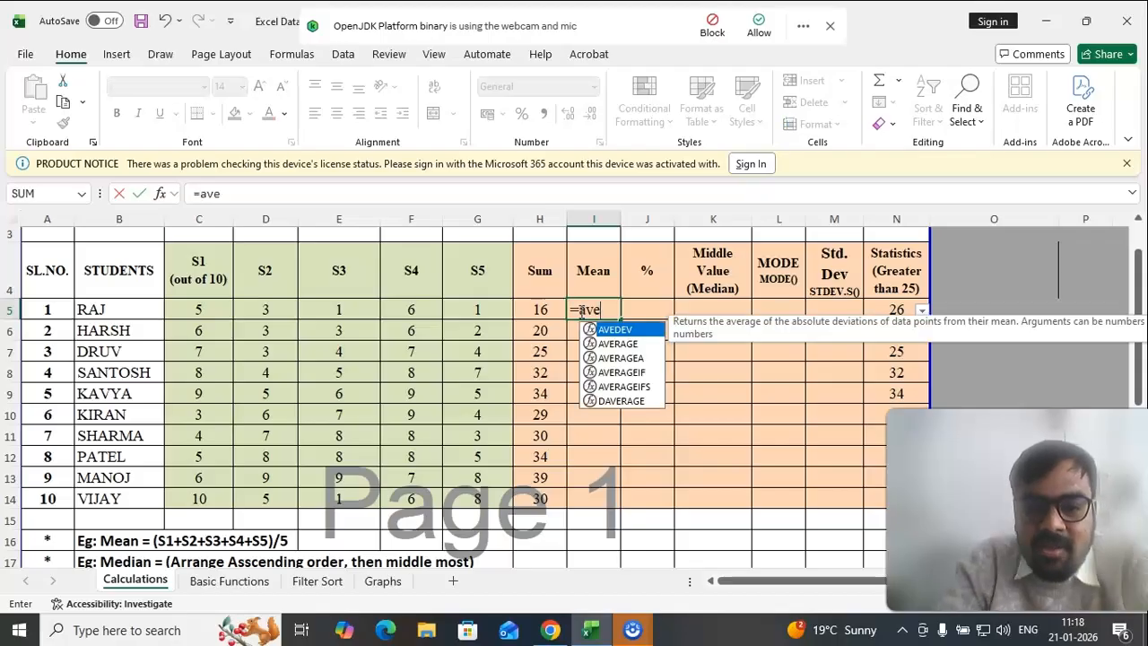
pyautogui.doubleClick(616, 343)
pyautogui.click(190, 310)
pyautogui.moveTo(267, 309); pyautogui.dragTo(485, 309)
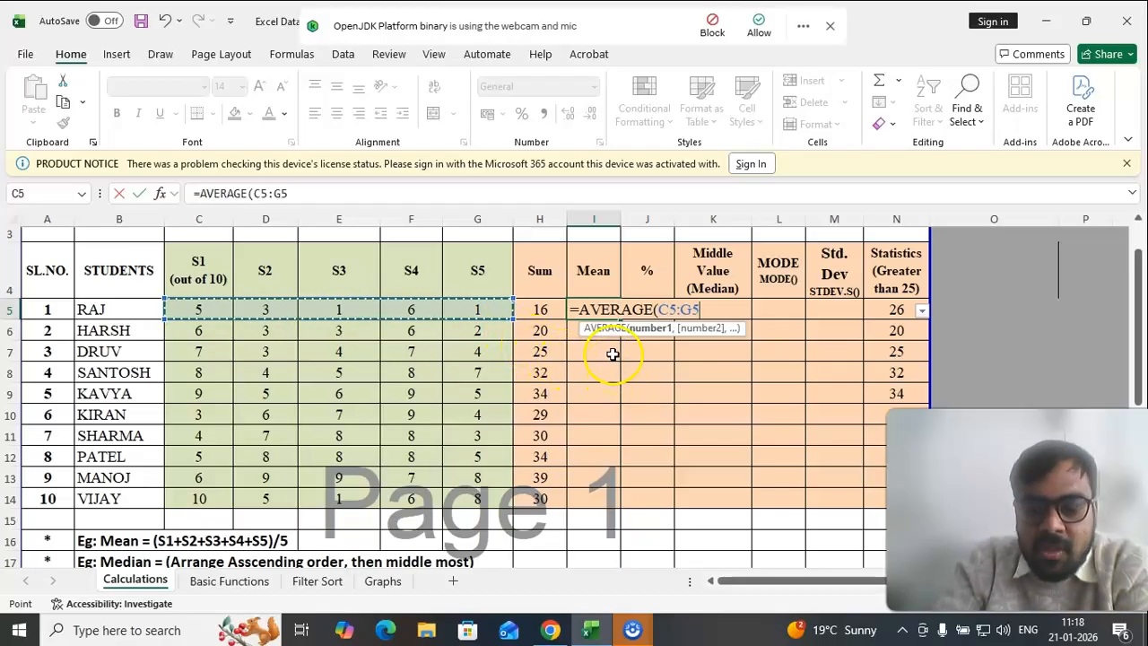
pyautogui.press('Return')
# Fill the average formula from I5 down to I14 and center the values in those cells
pyautogui.click(597, 307)
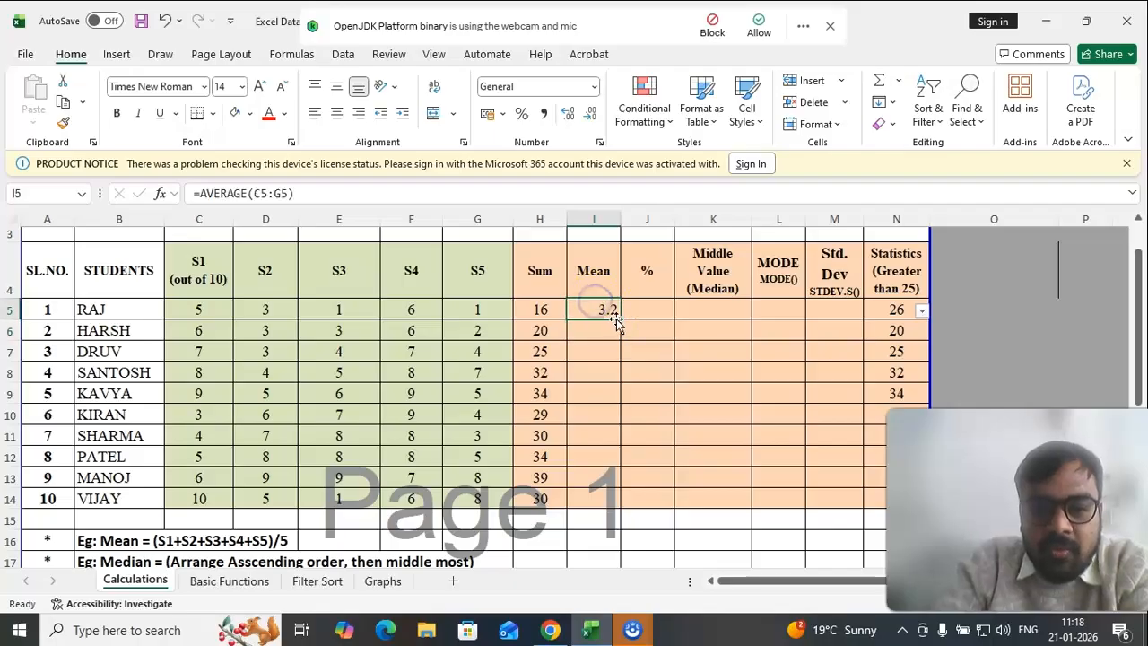
pyautogui.moveTo(618, 318); pyautogui.dragTo(627, 508)
pyautogui.click(329, 115)
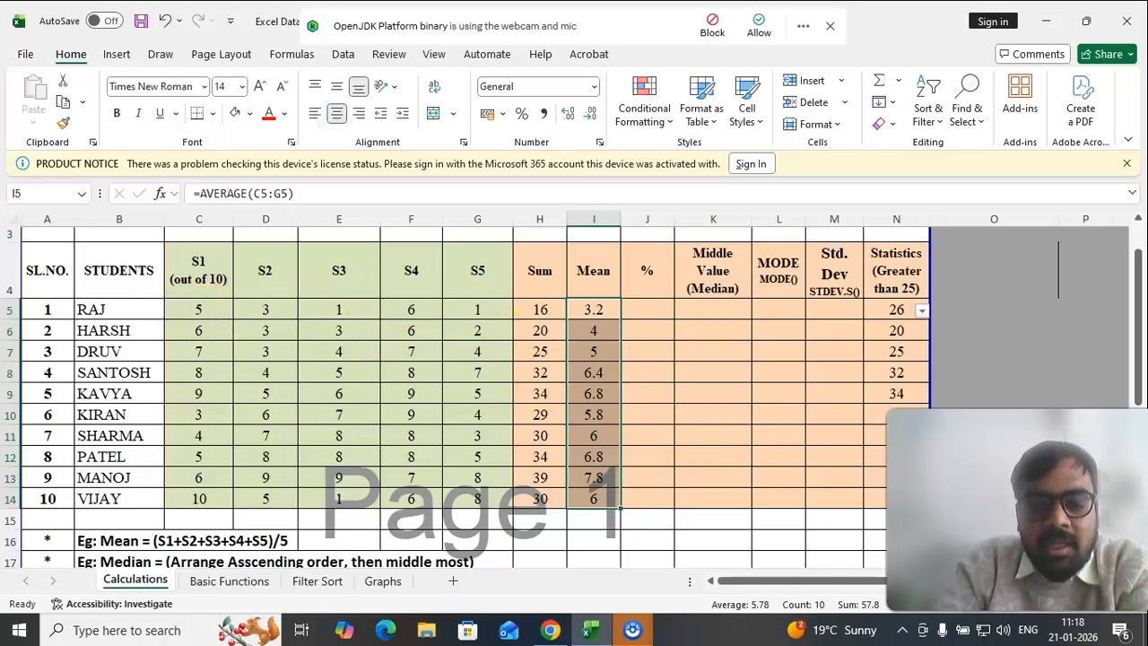
# Review the first student's row, the S1 to S5 headings and the average formula in I5
pyautogui.click(89, 309)
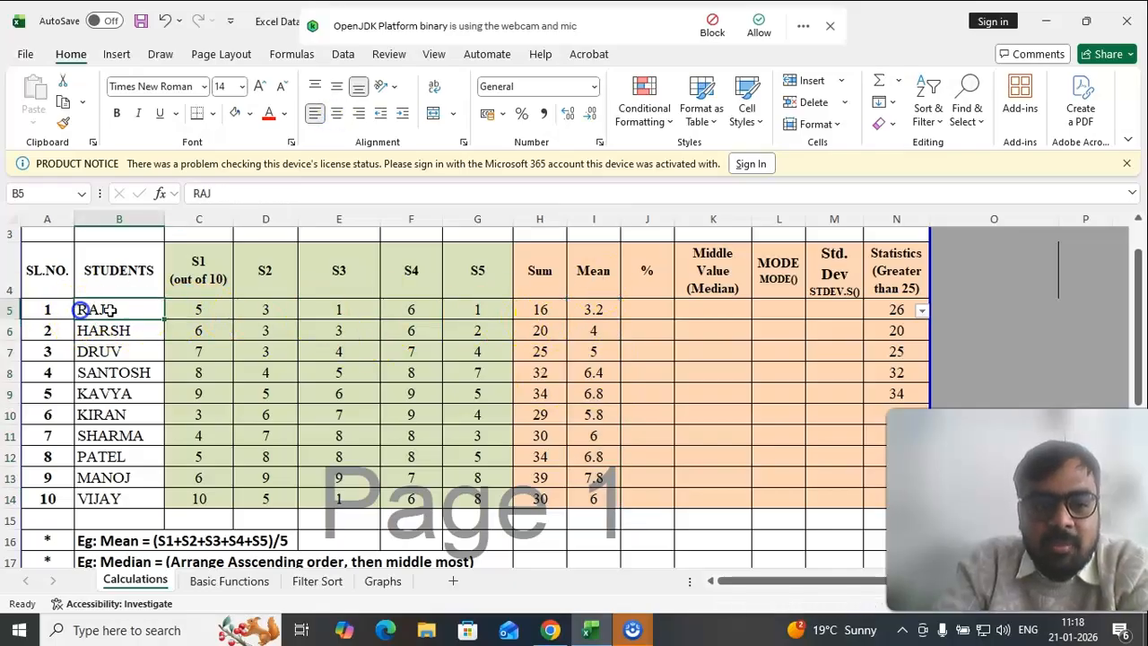
pyautogui.click(189, 279)
pyautogui.moveTo(189, 279); pyautogui.dragTo(440, 277)
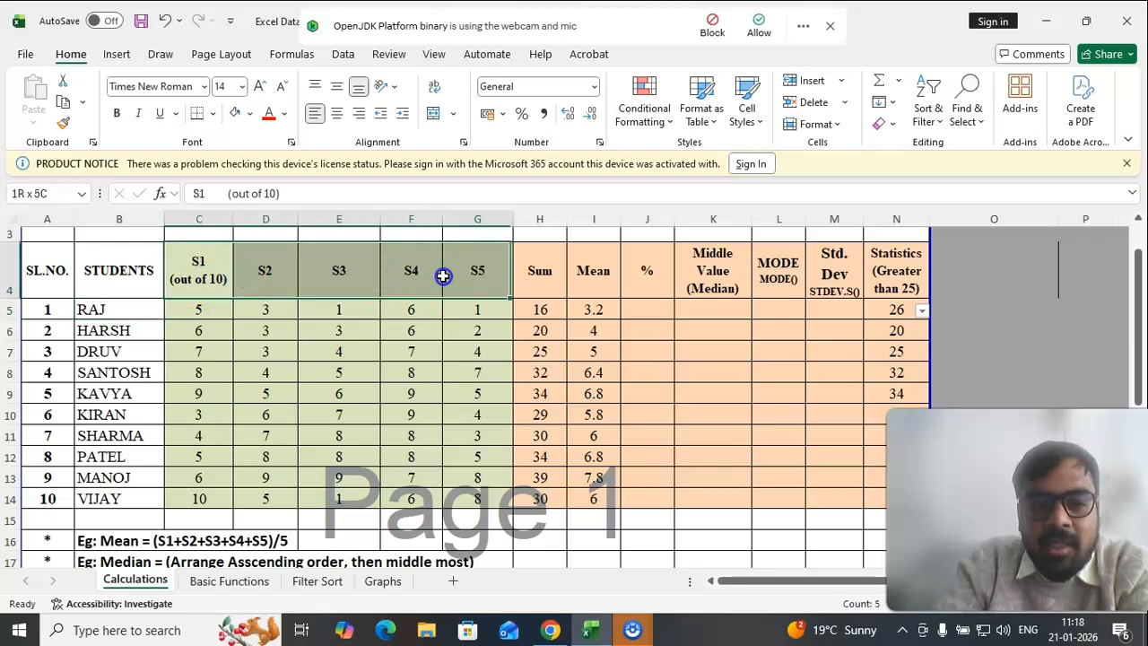
pyautogui.click(580, 315)
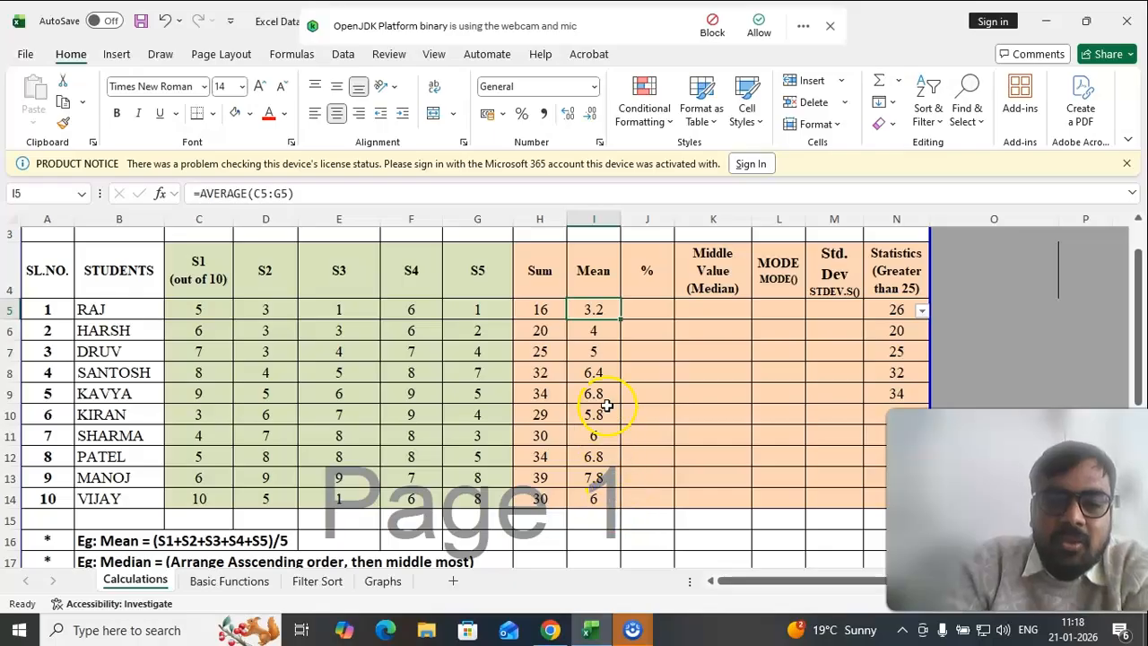
# Format the mean values in I5:I14 to show one decimal place
pyautogui.moveTo(597, 309); pyautogui.dragTo(593, 496)
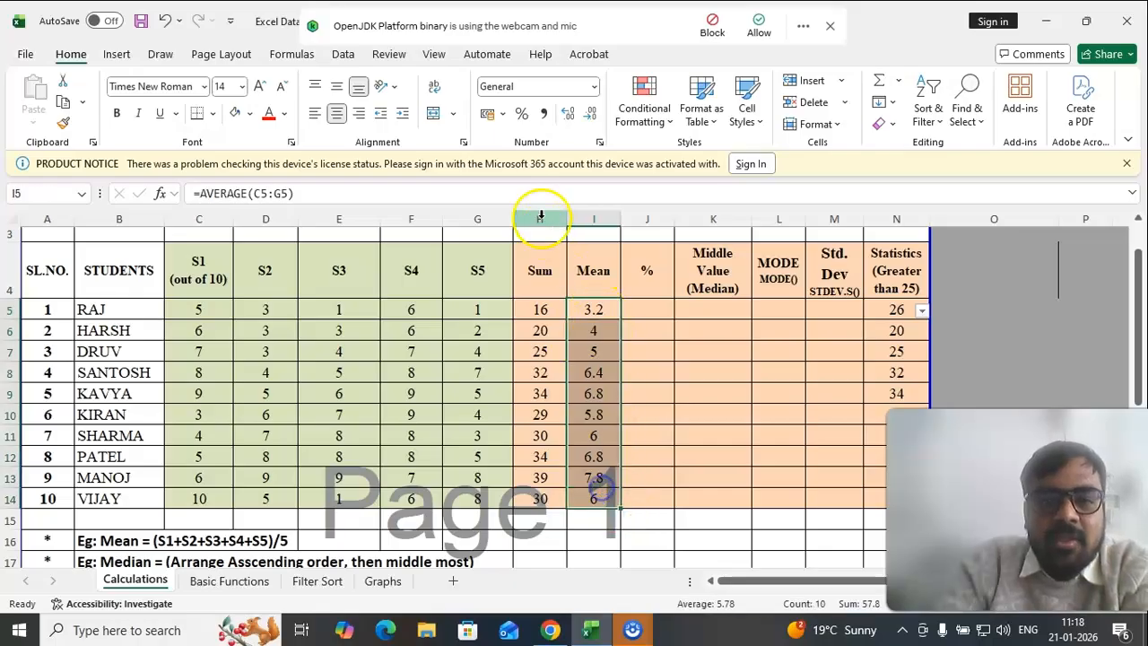
pyautogui.click(570, 115)
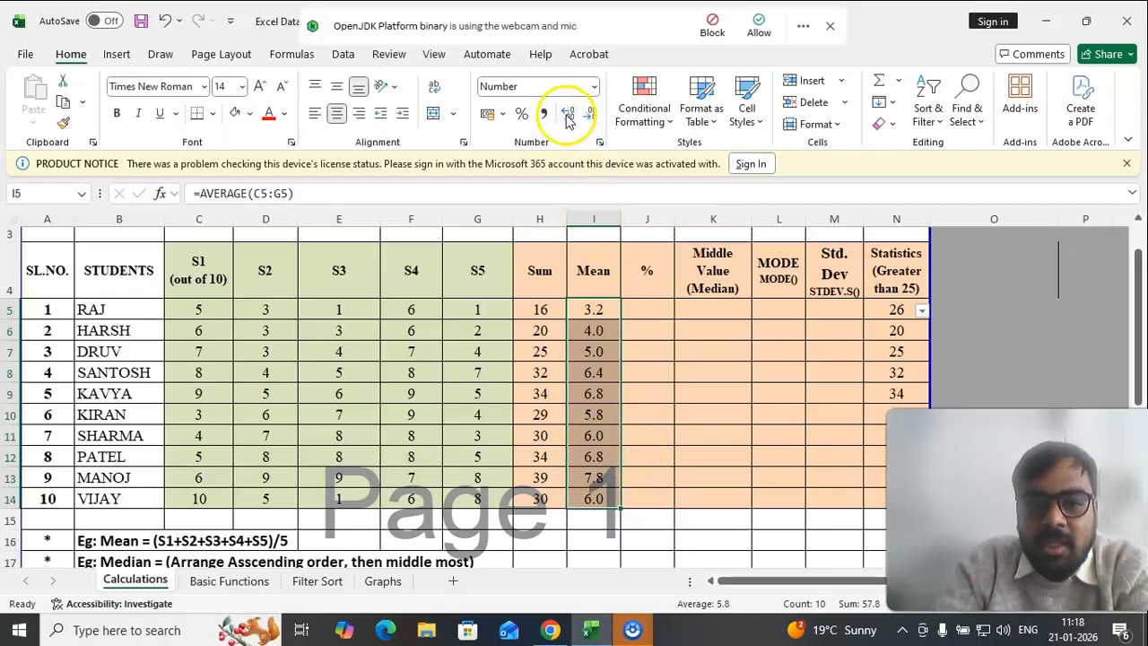
# Calculate the first student's percentage in J5 with the formula =(H5/50)*100
pyautogui.click(651, 309)
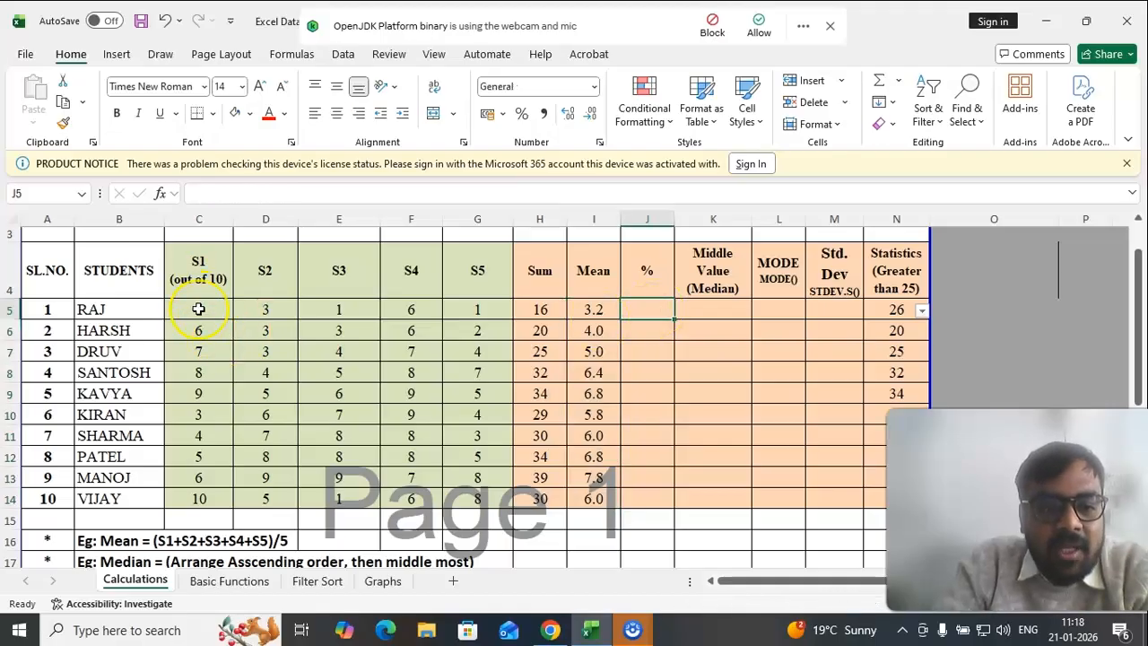
pyautogui.moveTo(199, 309); pyautogui.dragTo(478, 309)
pyautogui.click(549, 311)
pyautogui.click(640, 308)
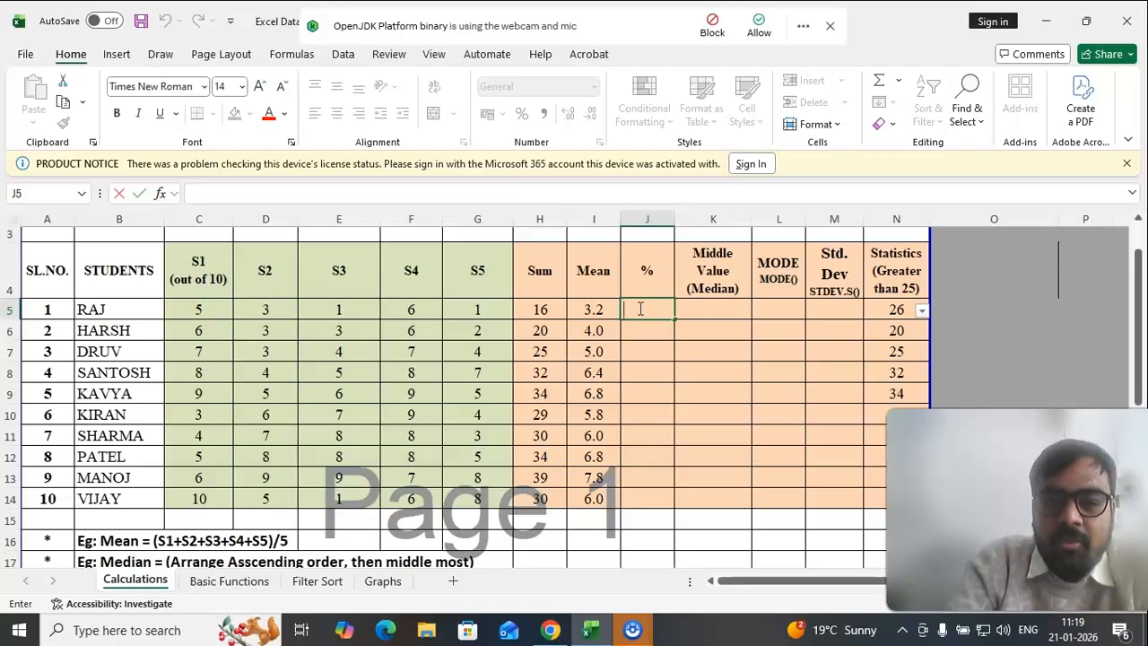
pyautogui.write('=')
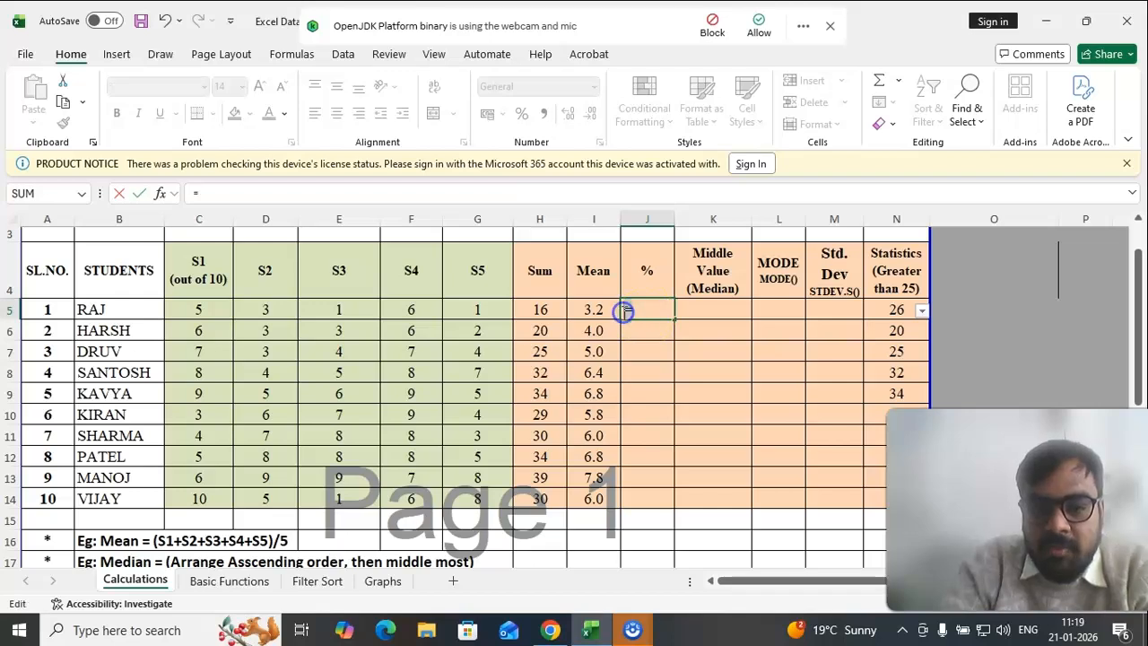
pyautogui.press('BackSpace')
pyautogui.write('=')
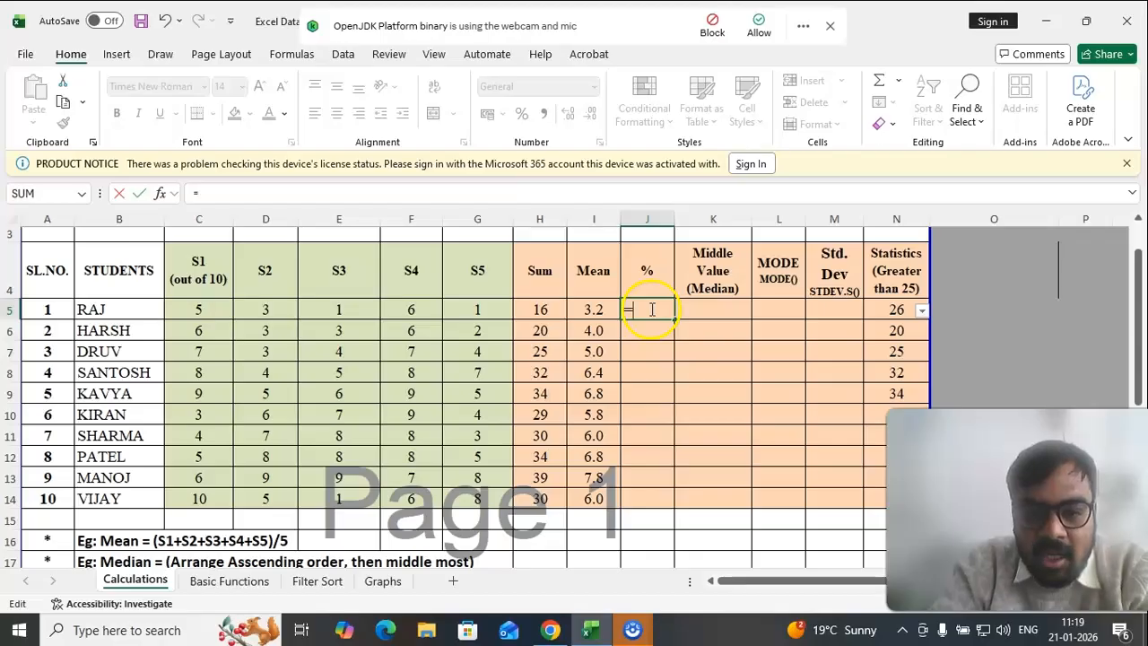
pyautogui.click(546, 309)
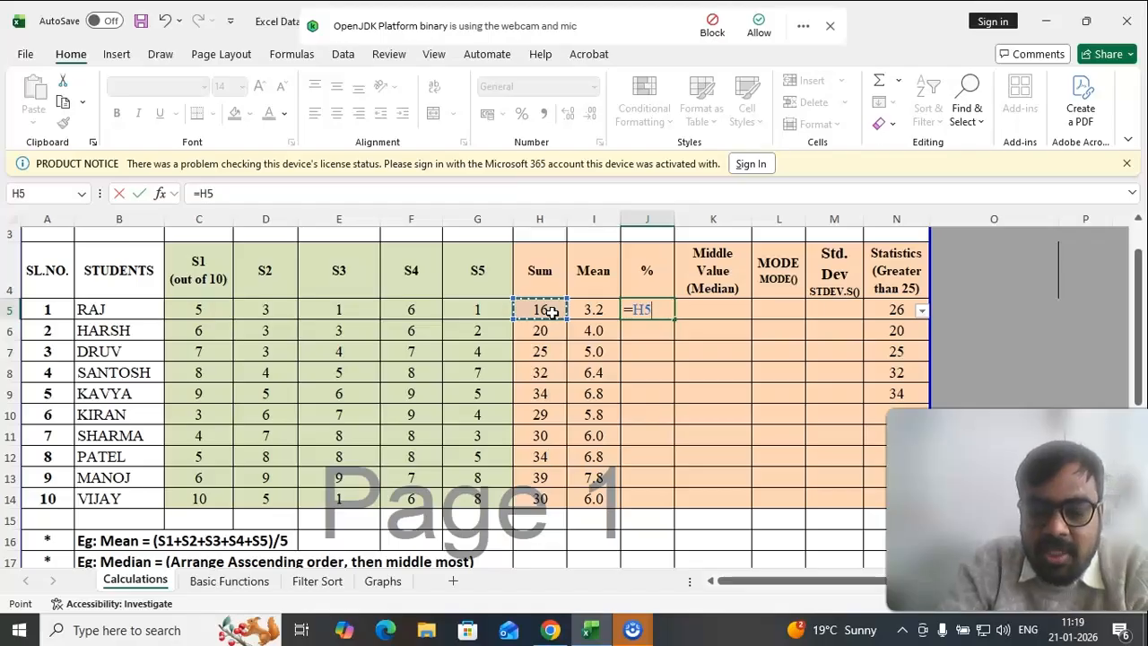
pyautogui.write('/50)')
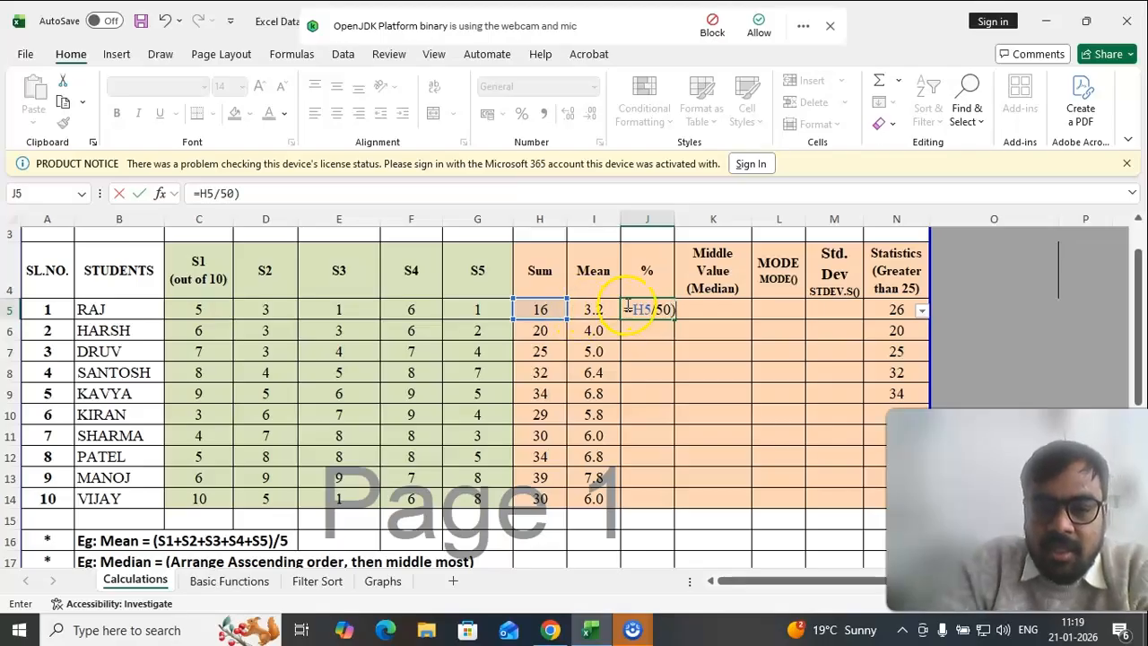
pyautogui.click(635, 309)
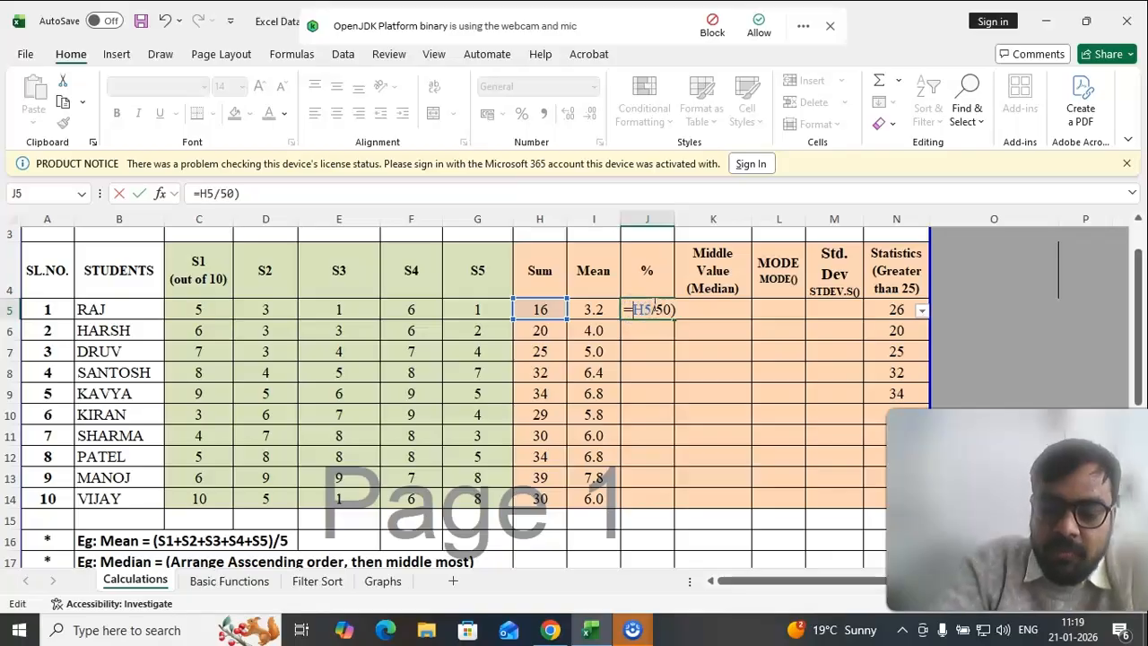
pyautogui.write('(')
pyautogui.click(680, 314)
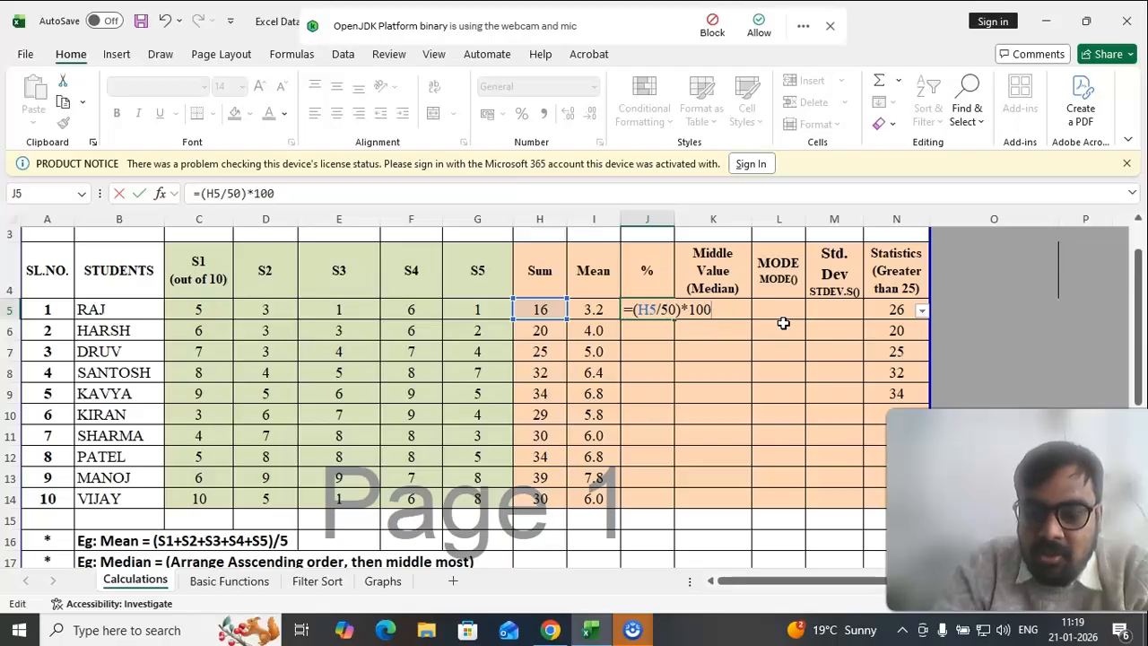
pyautogui.press('Return')
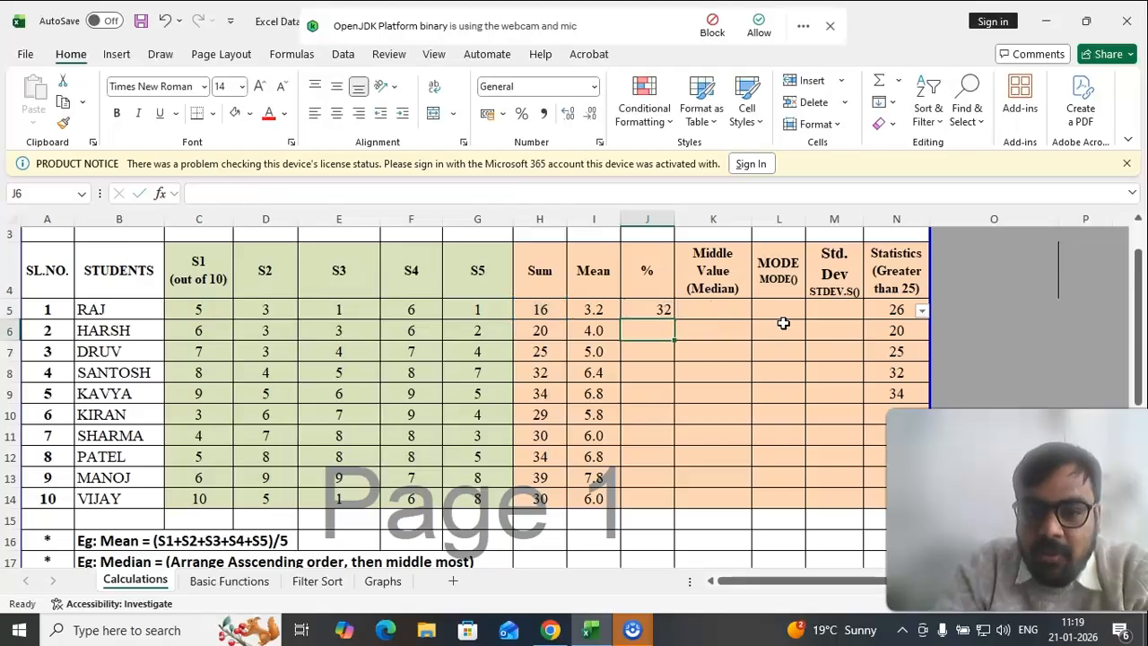
# Fill the percentage formula from J5 down to J14 and center the values in those cells
pyautogui.click(653, 311)
pyautogui.moveTo(673, 320); pyautogui.dragTo(673, 508)
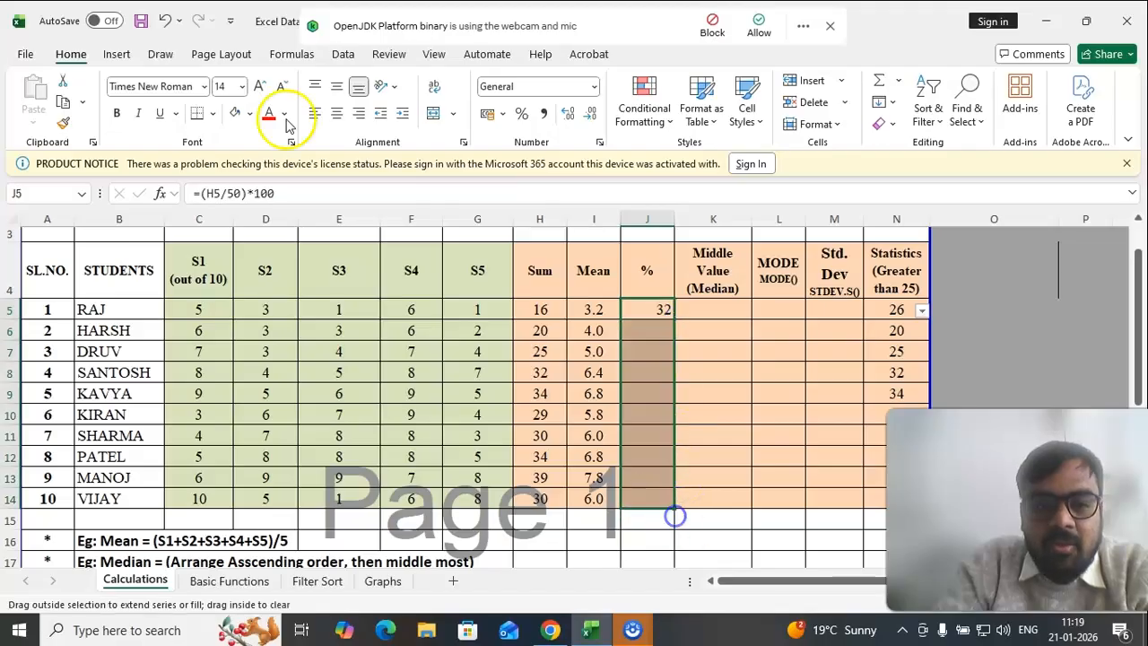
pyautogui.click(337, 115)
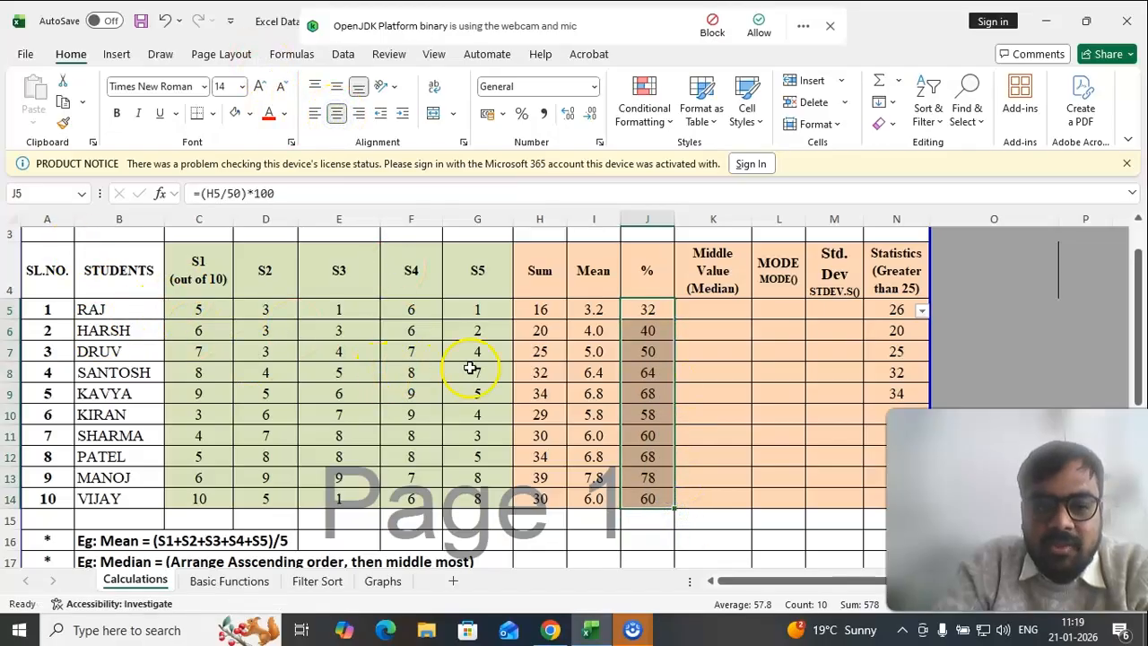
pyautogui.click(542, 308)
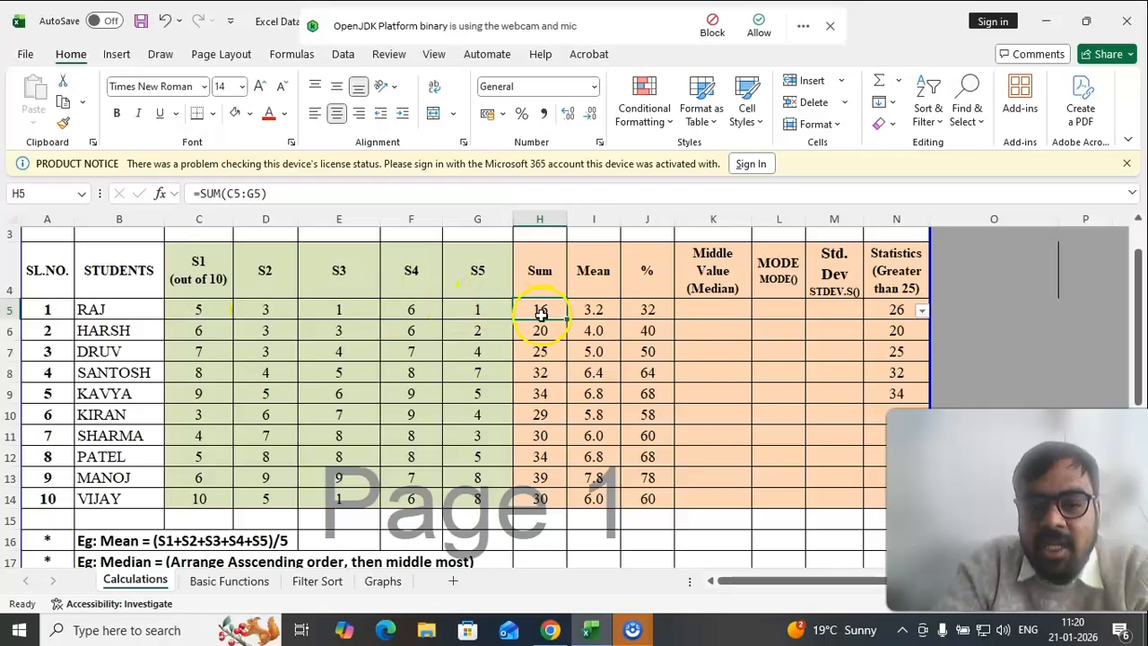
pyautogui.click(644, 310)
pyautogui.moveTo(651, 306); pyautogui.dragTo(653, 493)
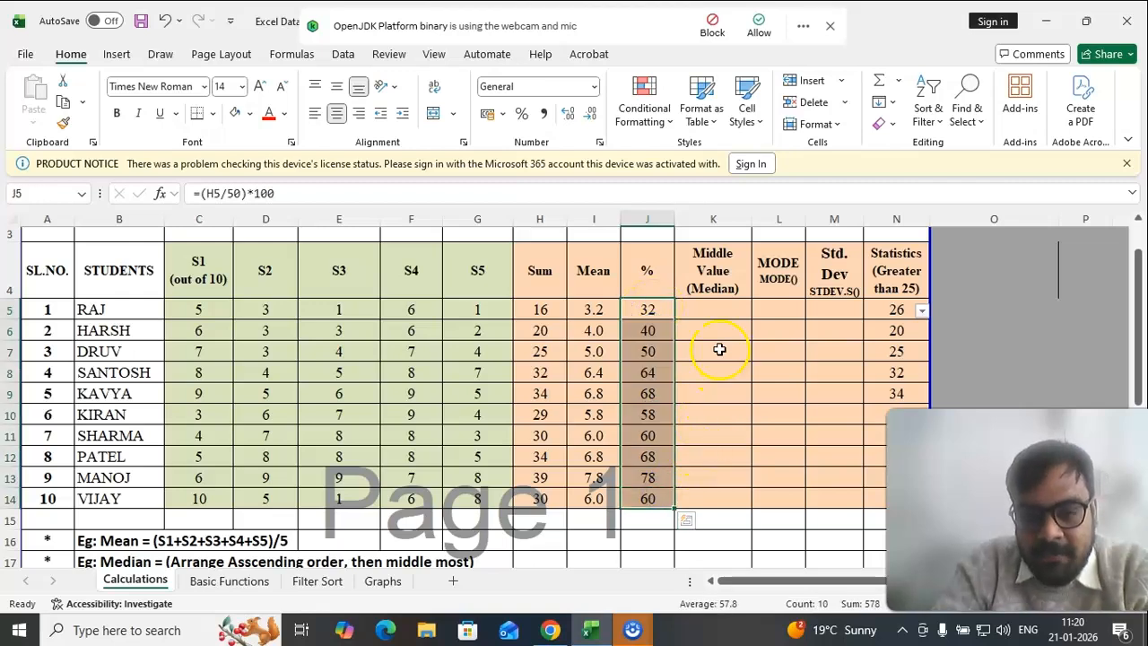
# Examine the median example in row 17 and the first student's S1 to S5 marks it applies to
pyautogui.click(709, 309)
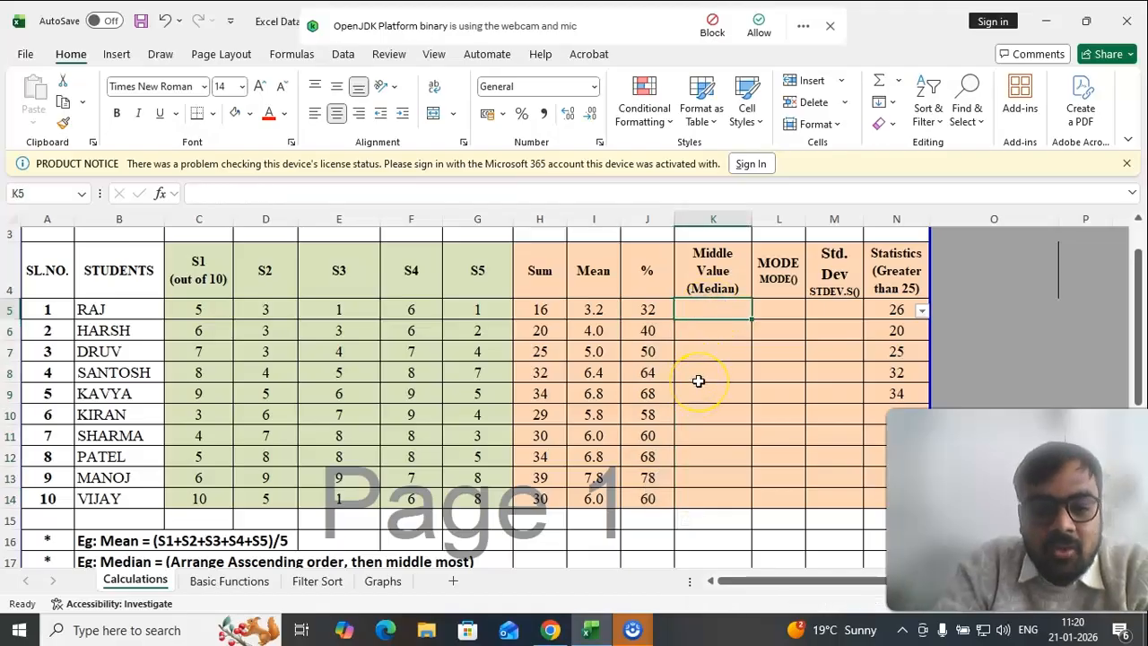
pyautogui.scroll(-1, 698, 381)
pyautogui.scroll(1, 698, 381)
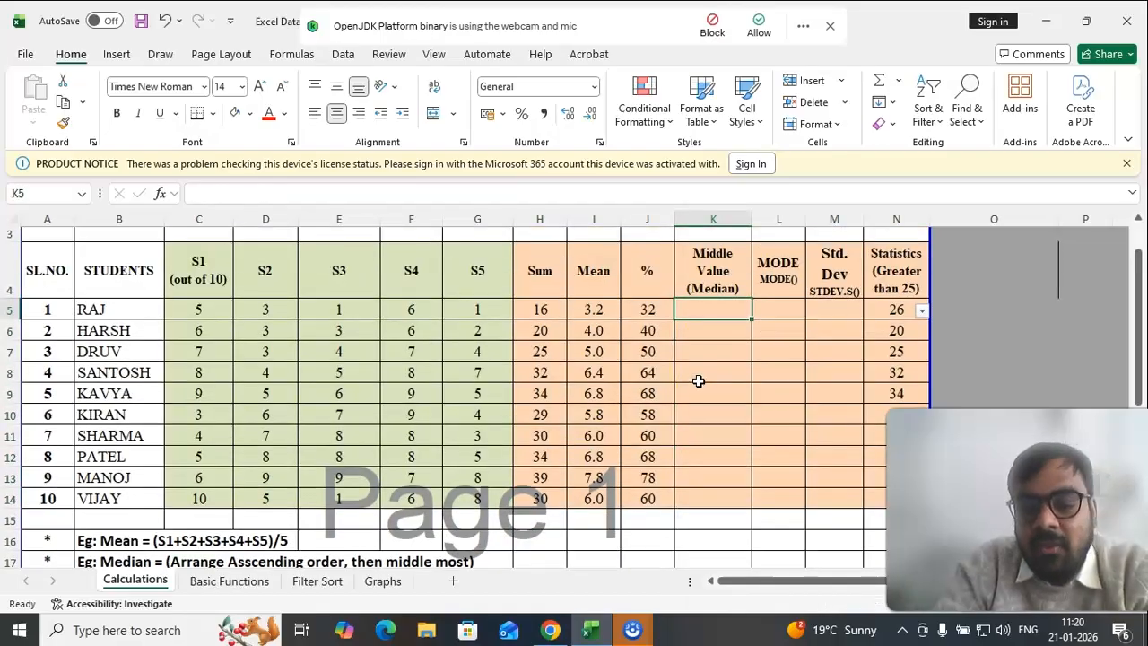
pyautogui.scroll(-1, 698, 381)
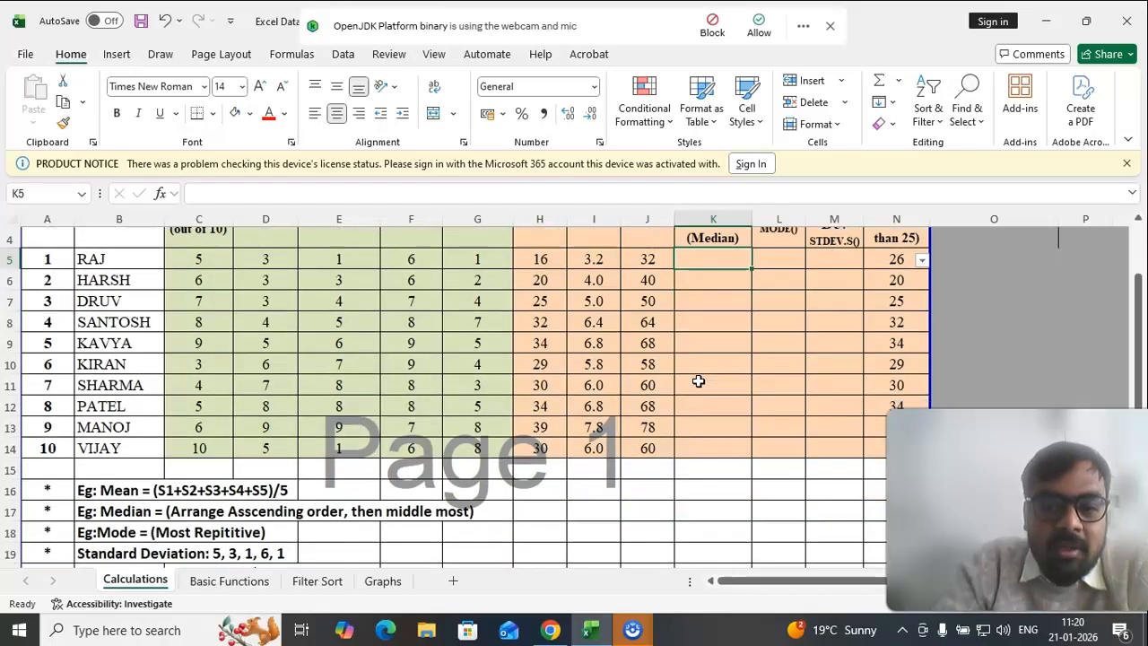
pyautogui.scroll(2, 698, 381)
pyautogui.moveTo(202, 360); pyautogui.dragTo(459, 355)
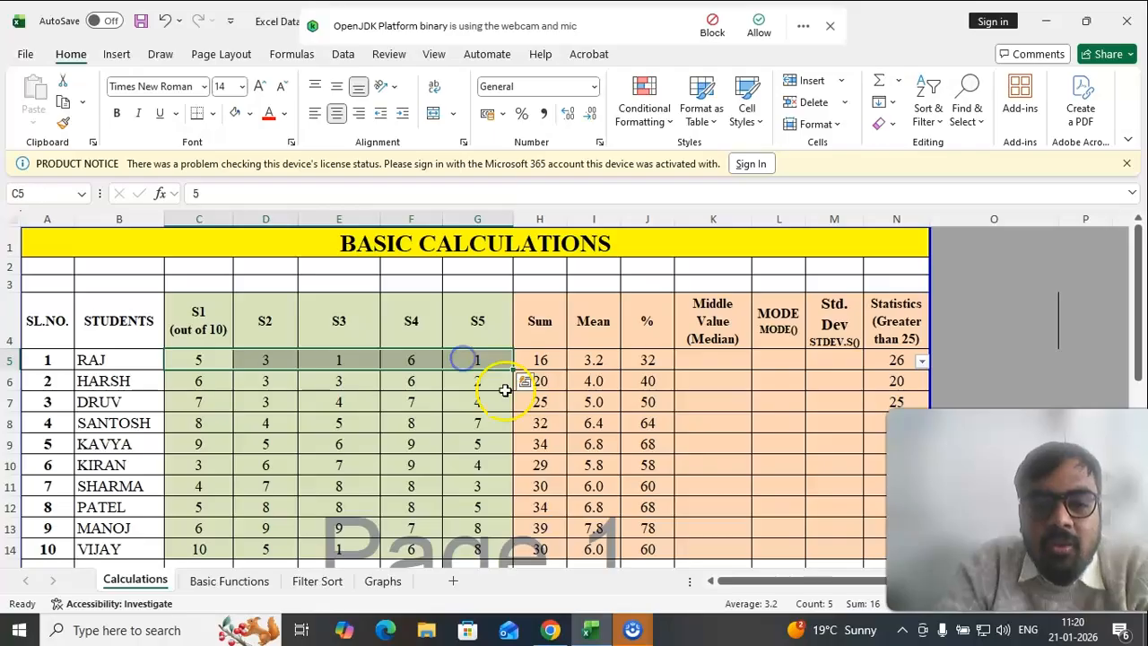
pyautogui.scroll(-1, 487, 386)
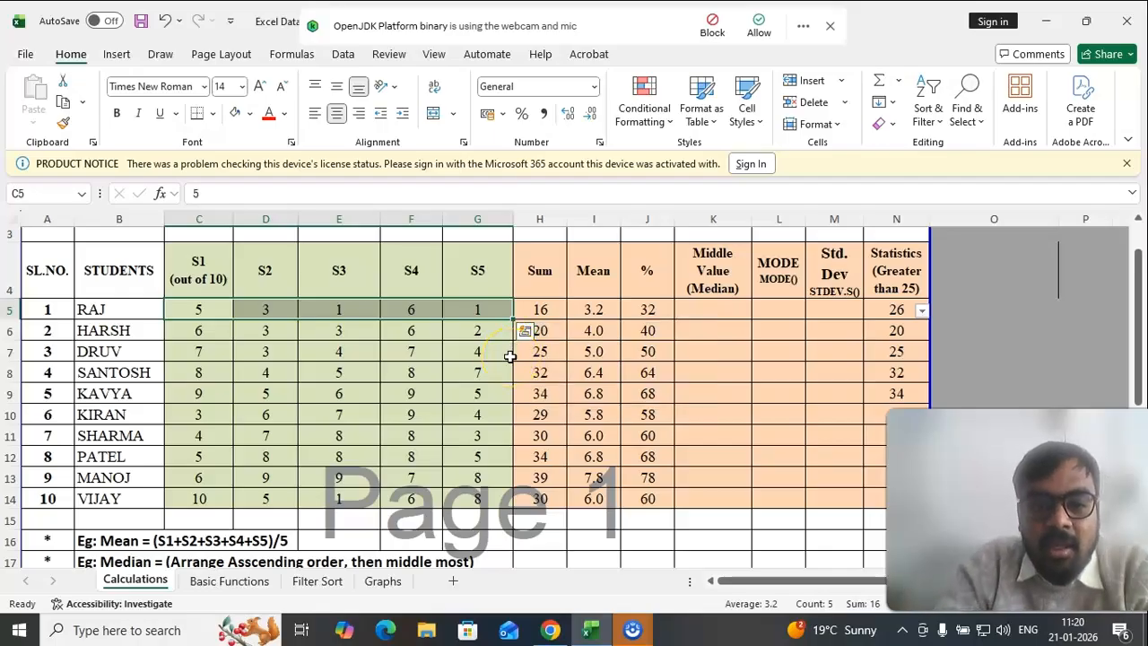
pyautogui.scroll(-1, 625, 395)
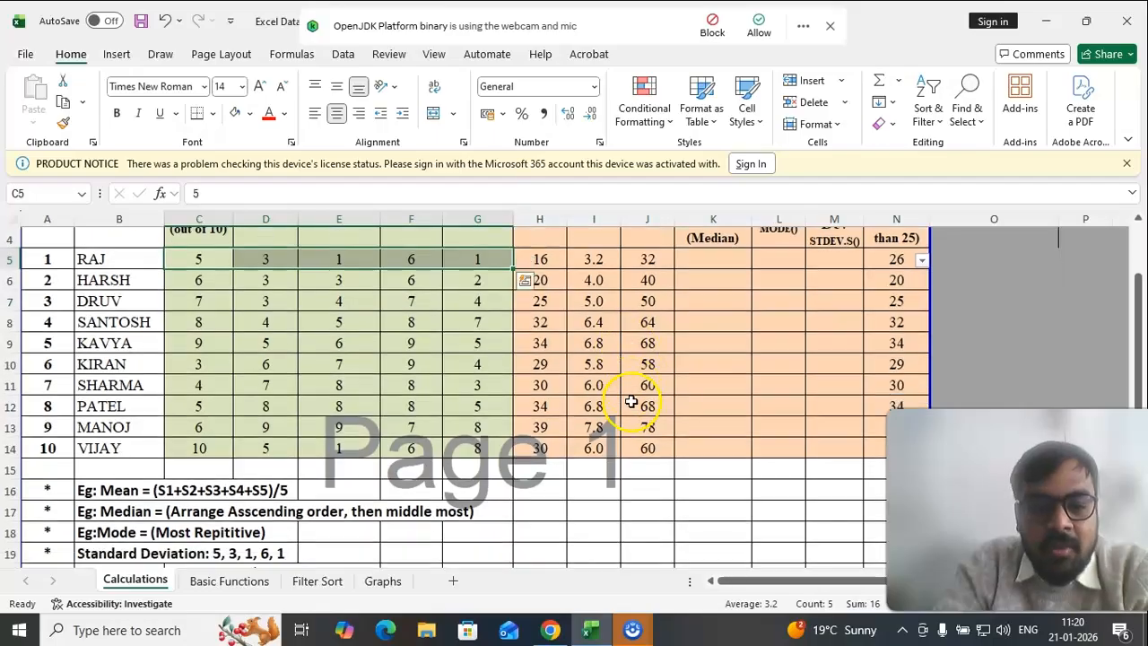
pyautogui.click(141, 518)
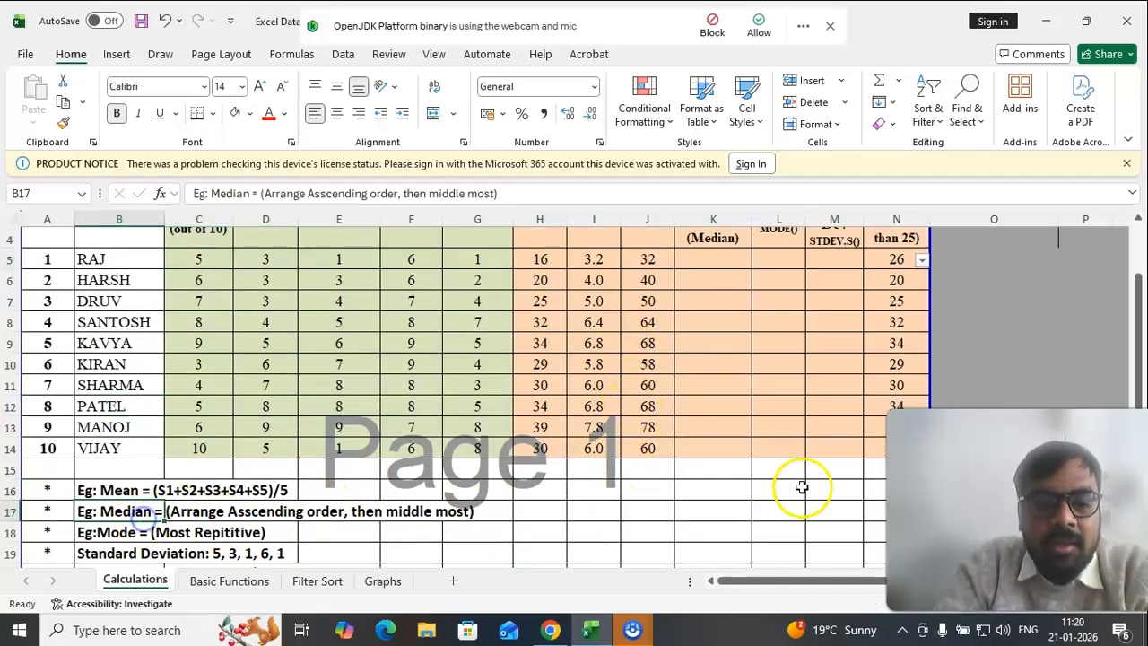
# Calculate the first student's median in K5 with the formula =MEDIAN(C5:G5)
pyautogui.scroll(1, 738, 389)
pyautogui.click(711, 307)
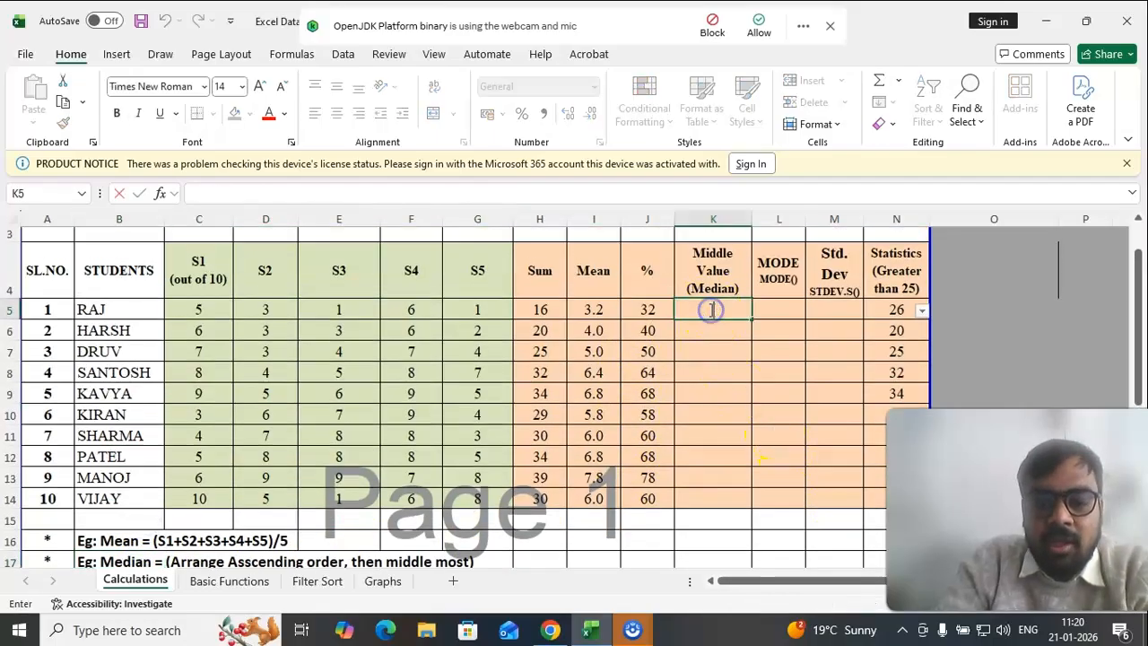
pyautogui.write('=medi')
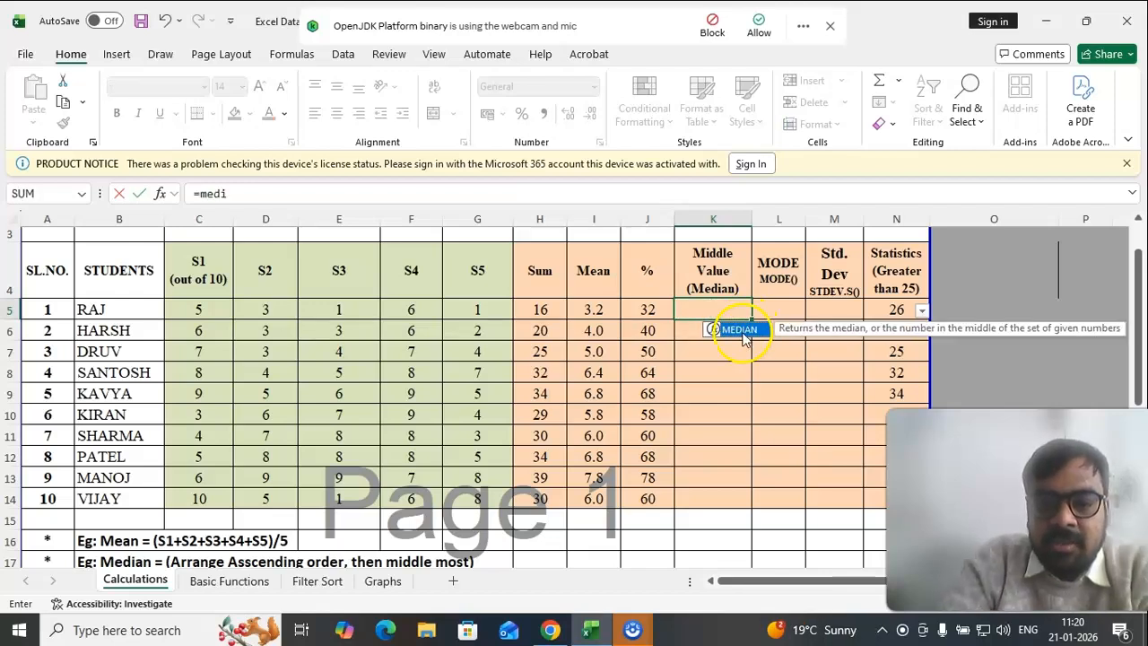
pyautogui.doubleClick(728, 329)
pyautogui.moveTo(203, 305); pyautogui.dragTo(478, 312)
pyautogui.press('Return')
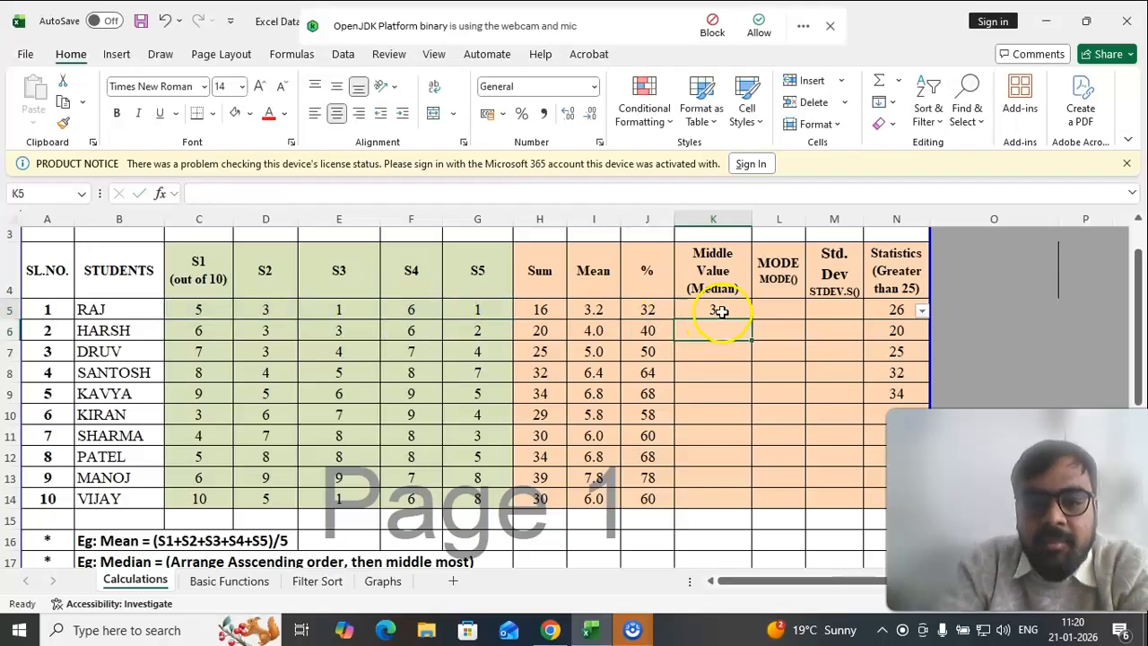
# Check the median formula in K5 against the first student's marks in C5:G5, going through them in ascending order
pyautogui.click(721, 311)
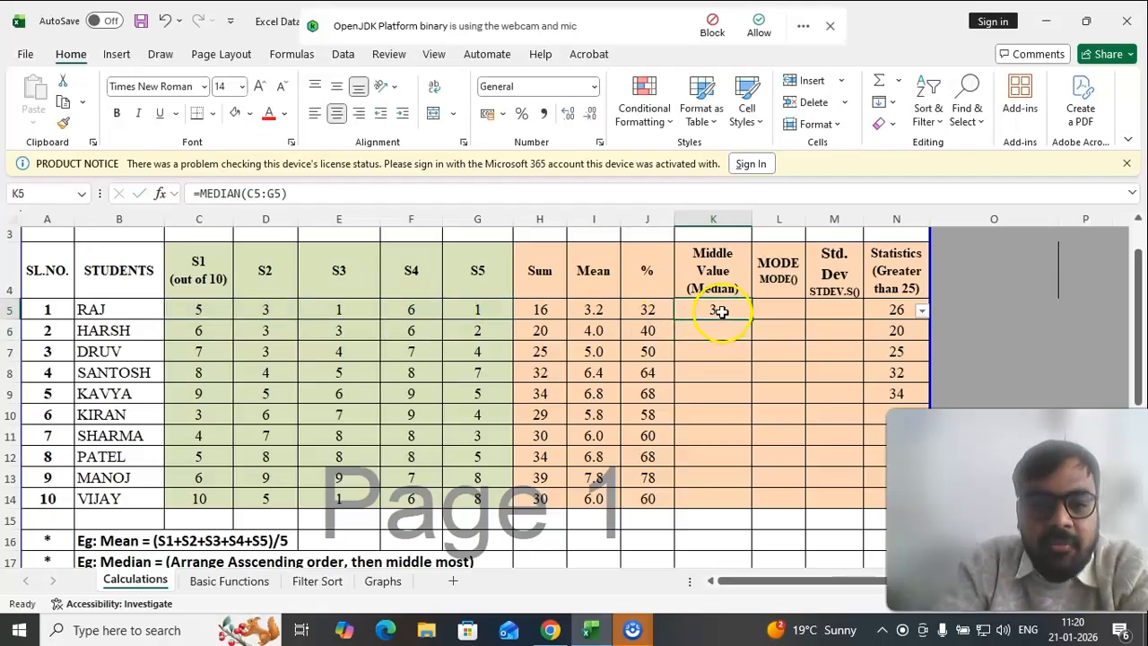
pyautogui.click(339, 312)
pyautogui.write('1')
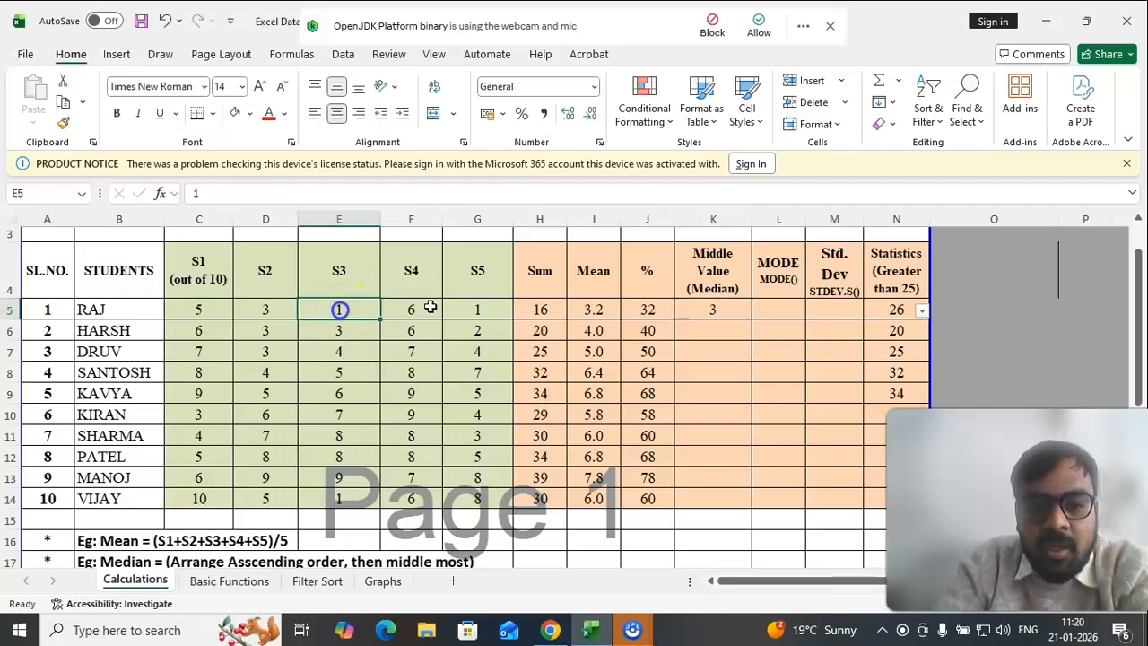
pyautogui.click(464, 309)
pyautogui.click(259, 317)
pyautogui.click(221, 308)
pyautogui.click(380, 311)
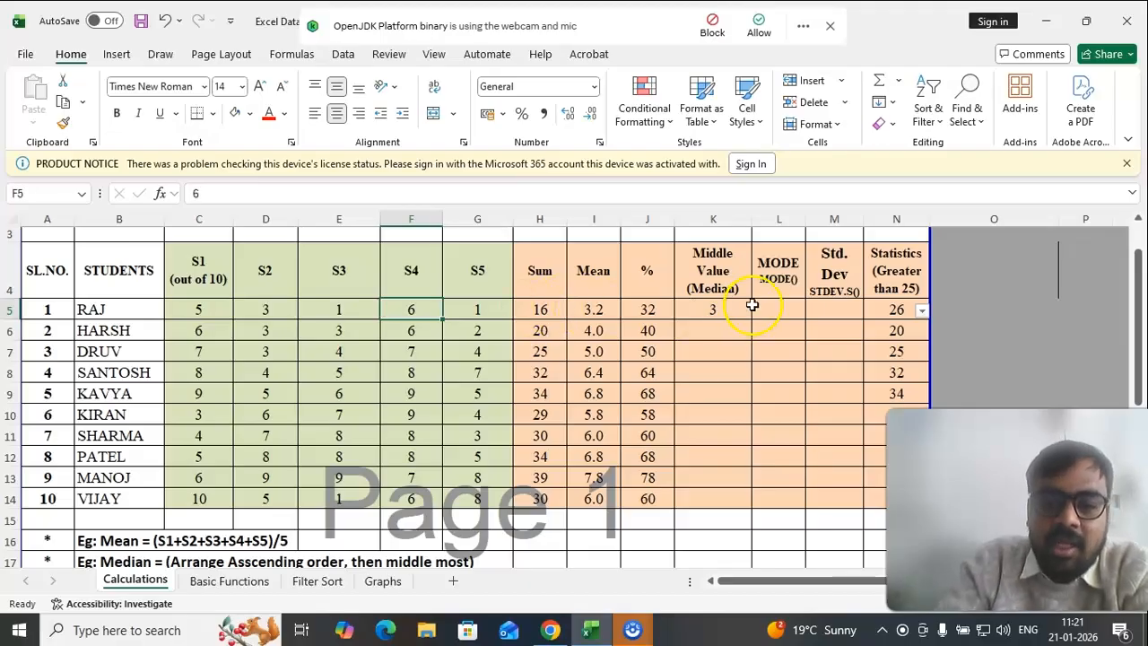
# Fill the median formula from K5 down to K14
pyautogui.click(711, 311)
pyautogui.moveTo(751, 320); pyautogui.dragTo(747, 515)
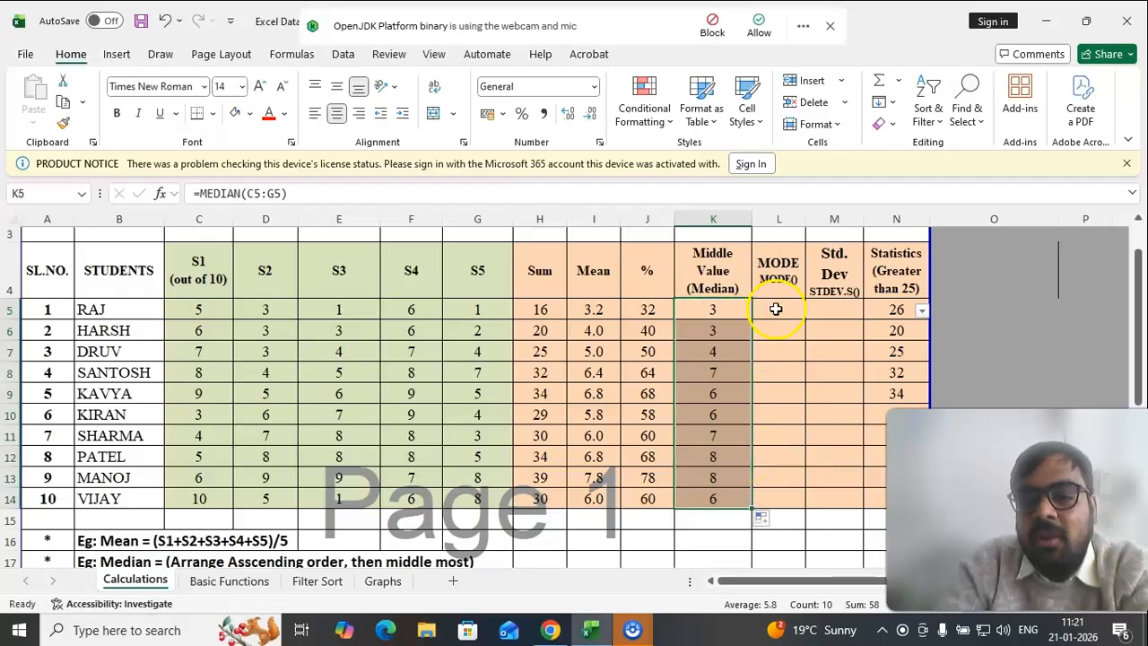
# Calculate the first student's mode in L5 with the formula =MODE(C5:G5) and check it against the S3 and S5 marks
pyautogui.click(776, 309)
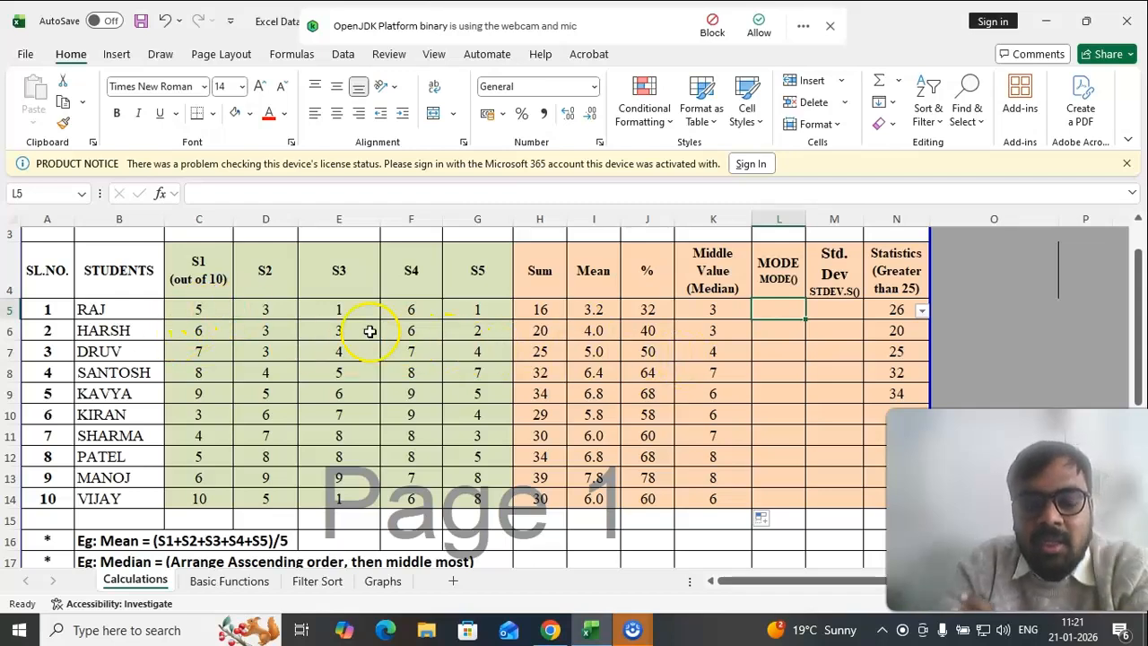
pyautogui.write('=')
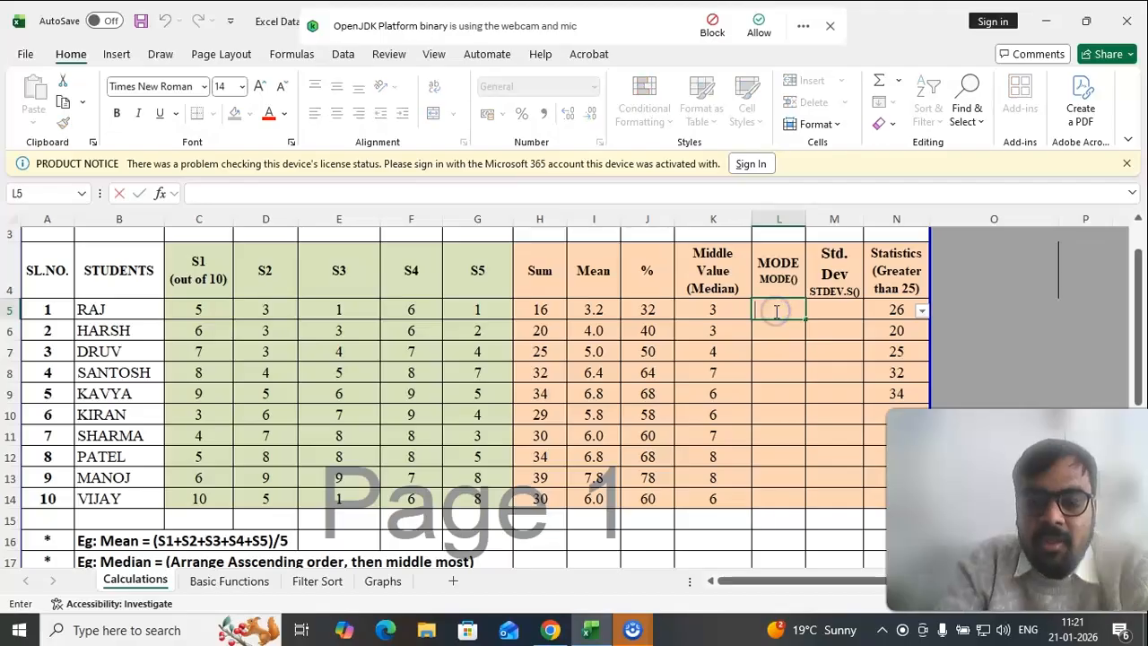
pyautogui.write('mod')
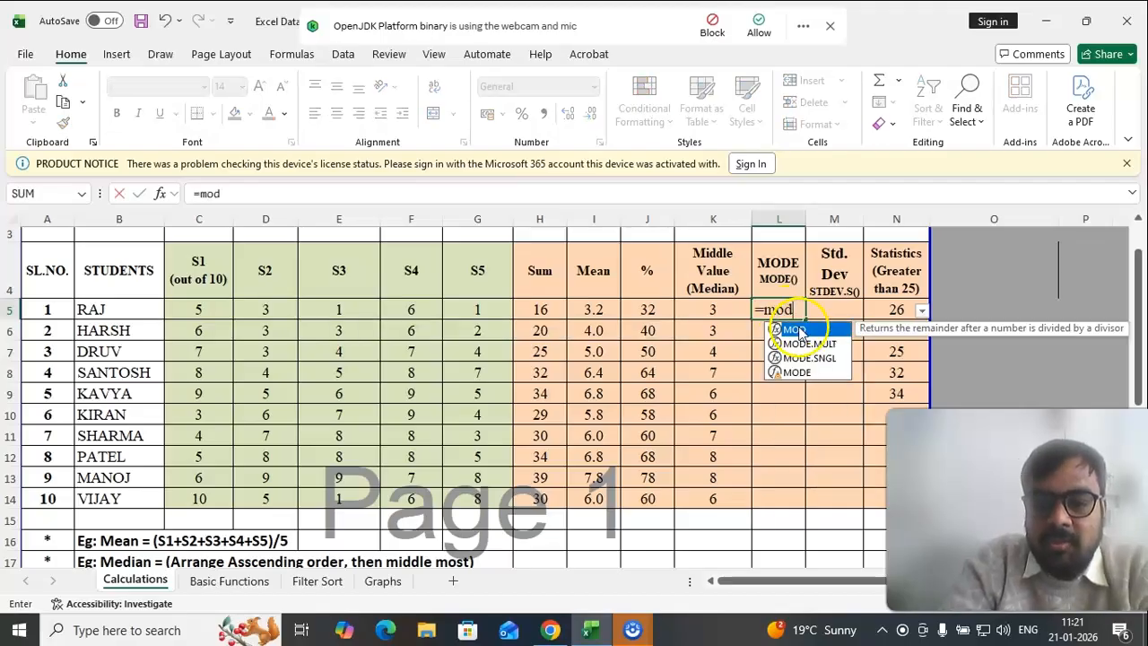
pyautogui.doubleClick(796, 371)
pyautogui.moveTo(192, 309); pyautogui.dragTo(469, 305)
pyautogui.press('Return')
pyautogui.click(789, 313)
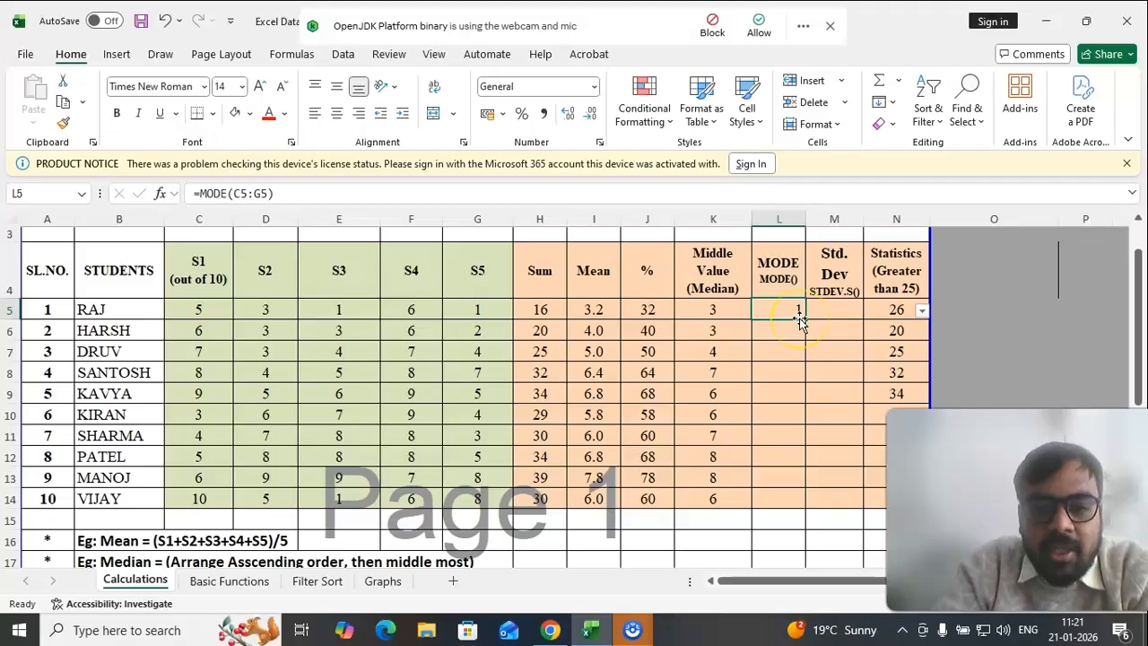
pyautogui.click(327, 313)
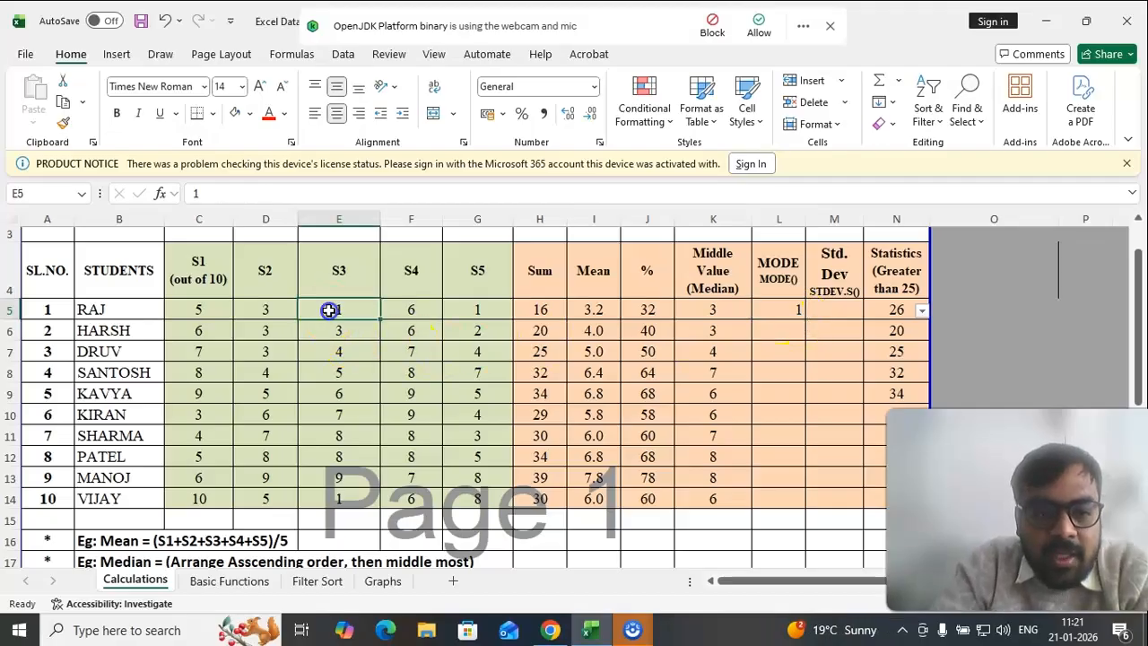
pyautogui.click(482, 310)
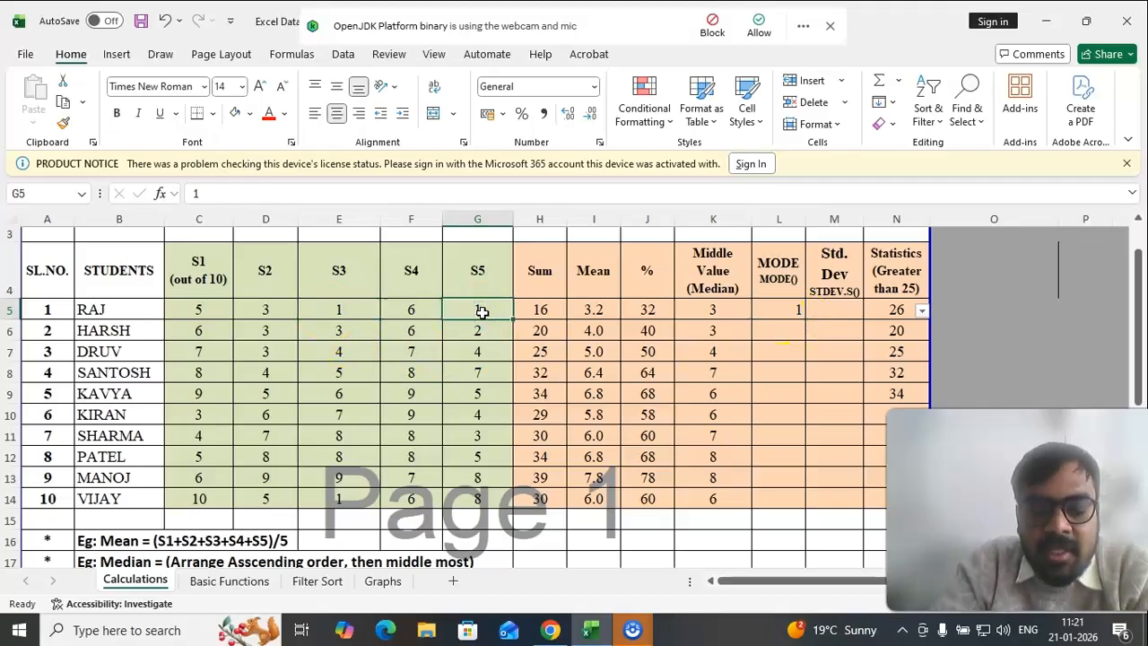
# Centre the first student's mode in L5 and fill its formula down to L14
pyautogui.click(786, 313)
pyautogui.click(336, 113)
pyautogui.click(765, 302)
pyautogui.moveTo(805, 316); pyautogui.dragTo(819, 503)
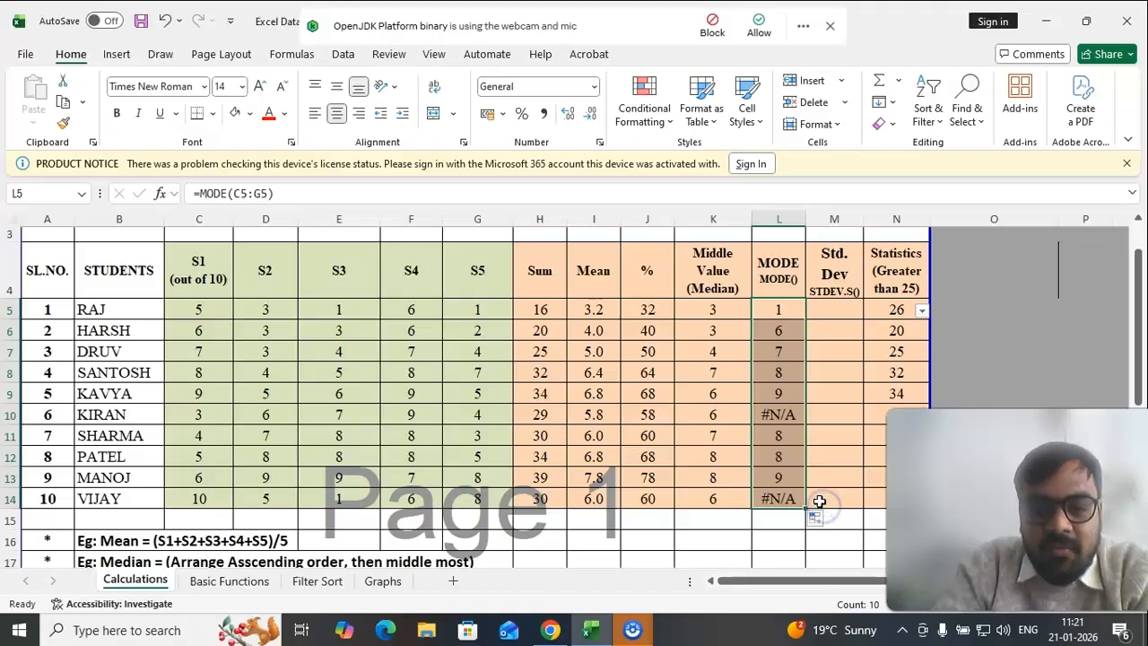
# Check the sixth student's mode formula in L10 against the marks in C10:G10
pyautogui.click(776, 416)
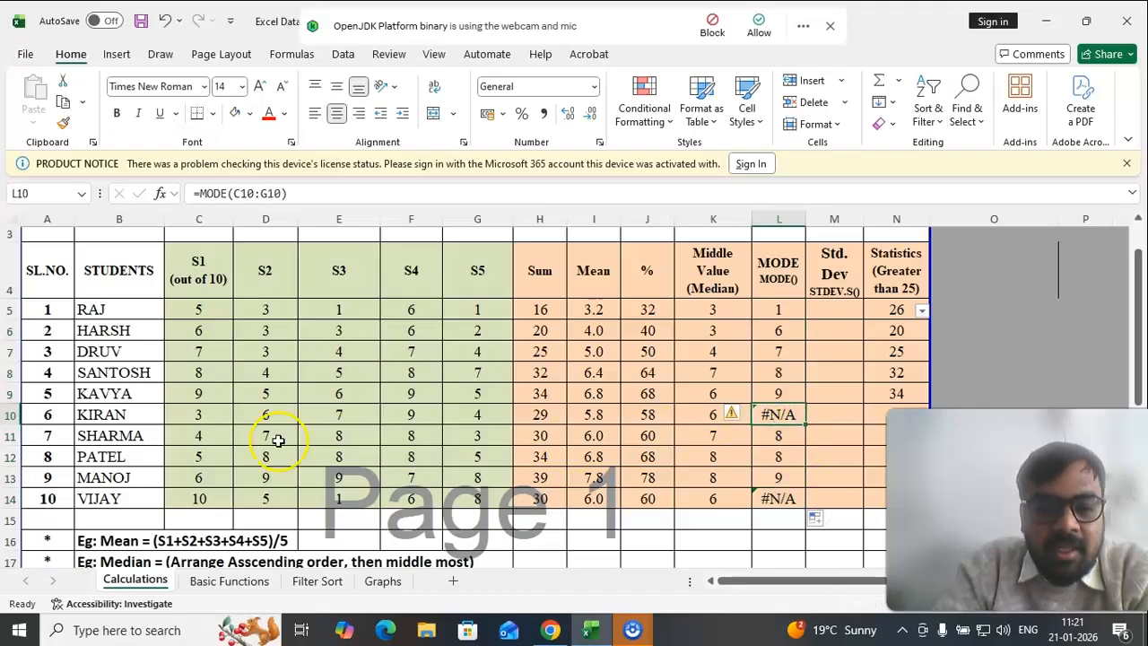
pyautogui.moveTo(197, 416); pyautogui.dragTo(477, 411)
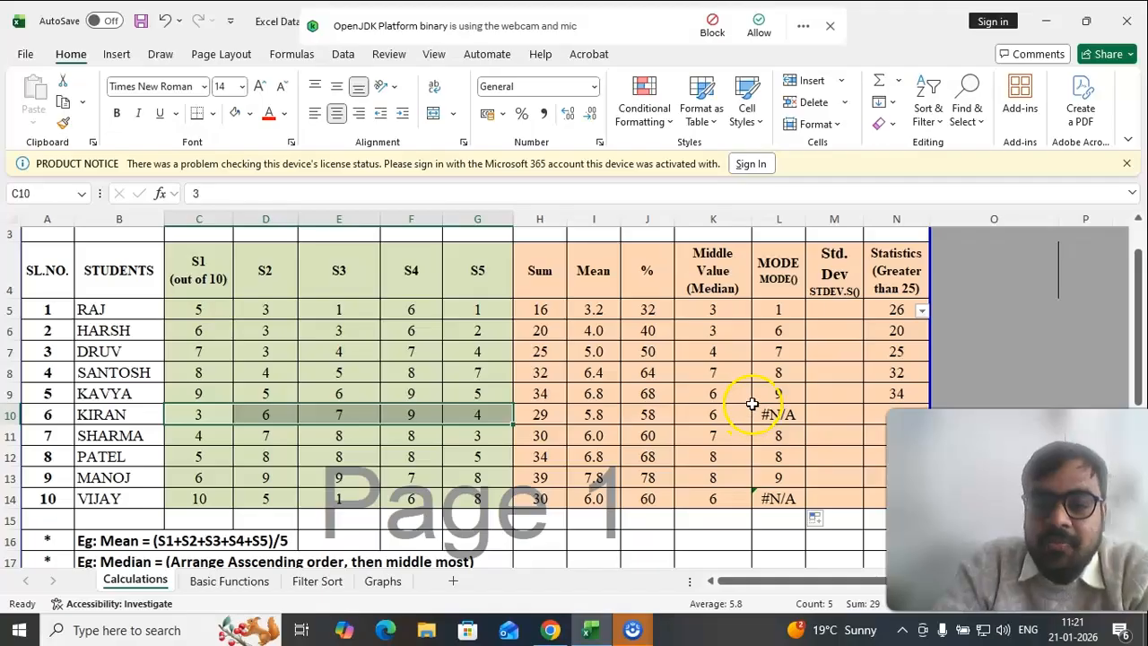
# Examine the Std. Dev column heading and compare the worked standard deviation example in row 19 with the first student's marks in C5:G5
pyautogui.click(820, 307)
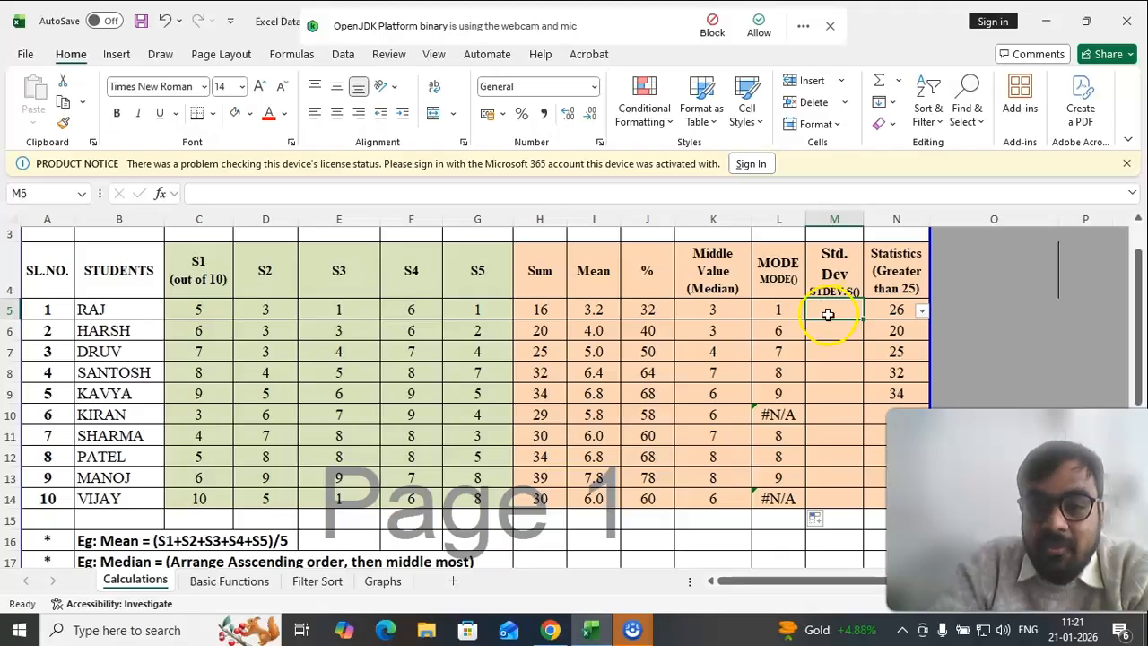
pyautogui.click(825, 273)
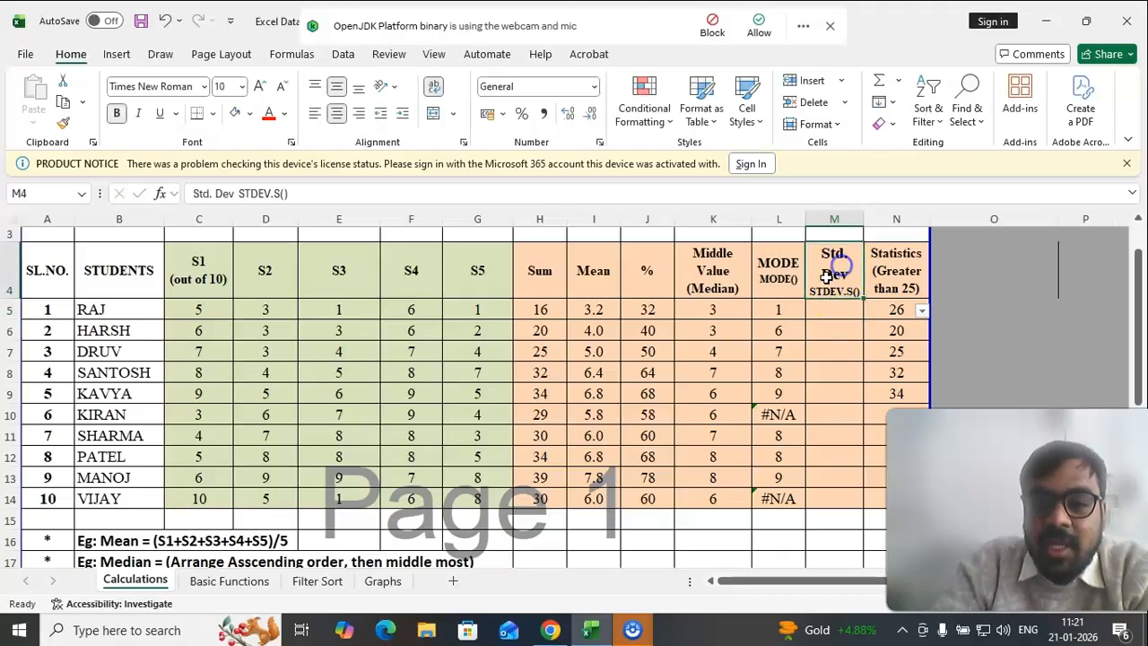
pyautogui.scroll(-3, 842, 371)
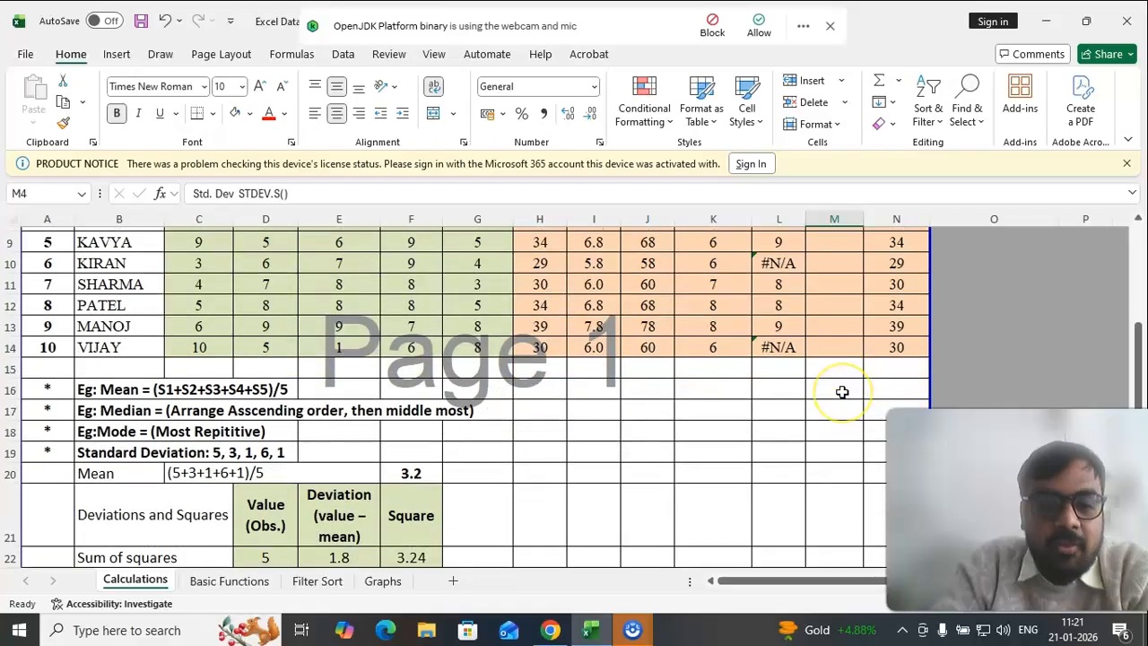
pyautogui.scroll(1, 807, 404)
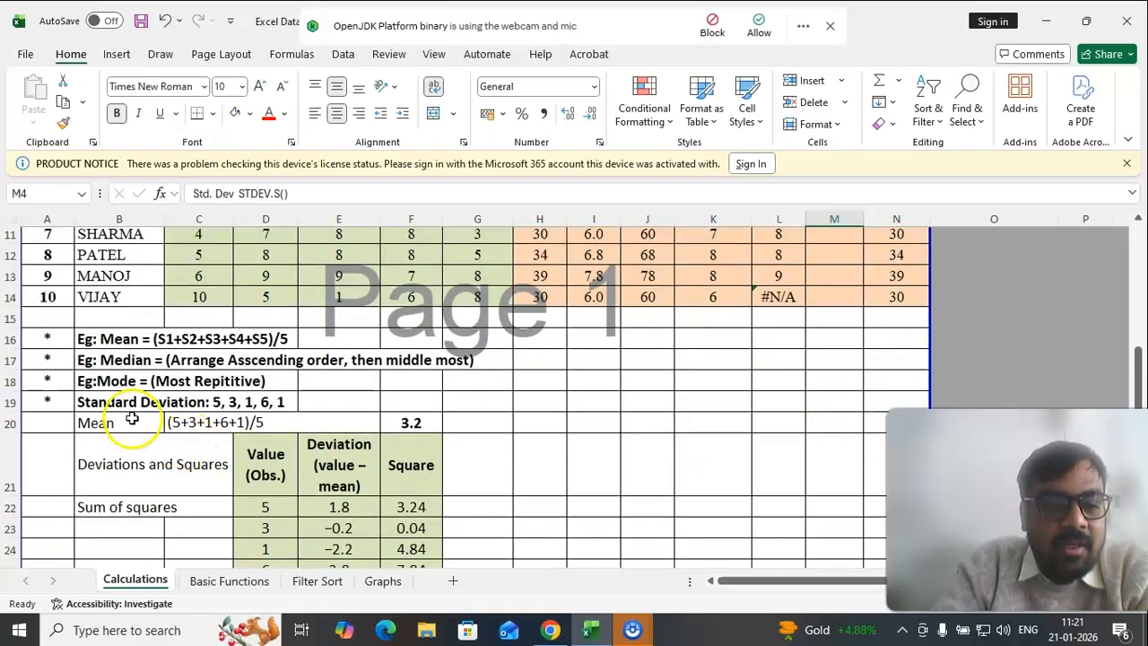
pyautogui.click(126, 403)
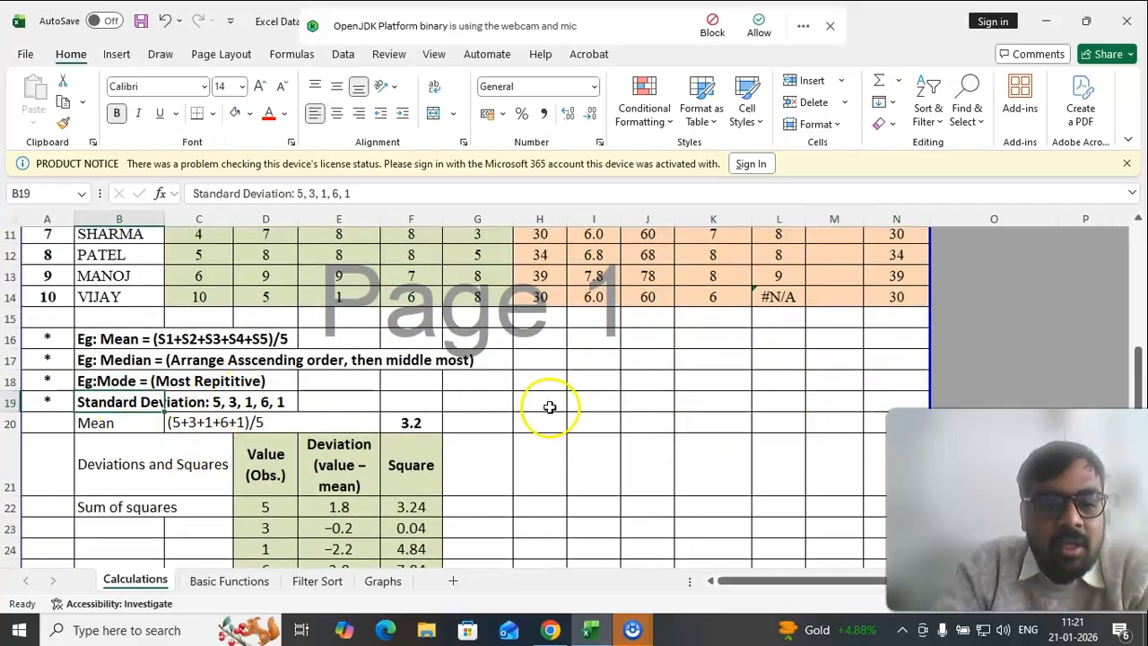
pyautogui.scroll(3, 543, 404)
pyautogui.moveTo(211, 261); pyautogui.dragTo(461, 254)
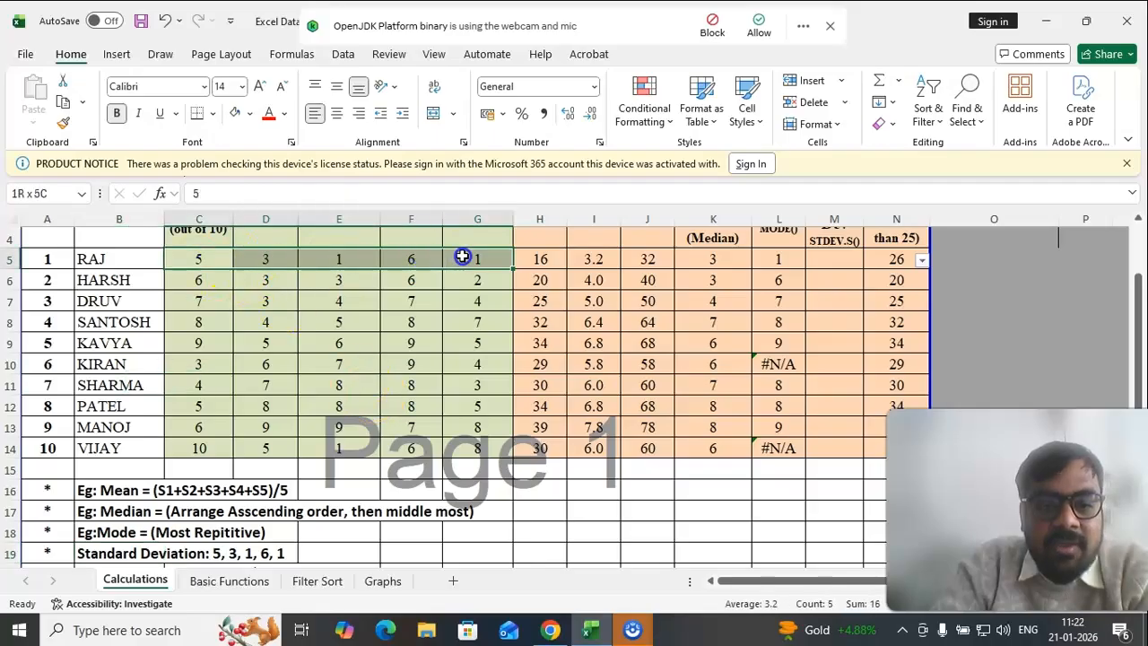
pyautogui.scroll(-1, 482, 460)
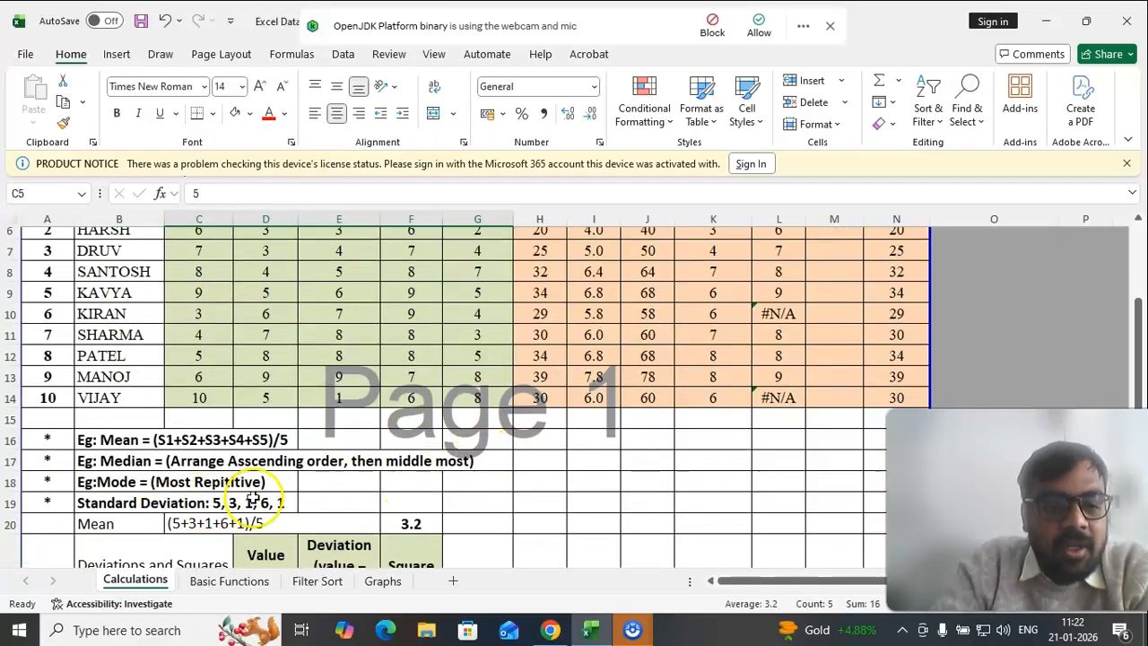
pyautogui.click(212, 503)
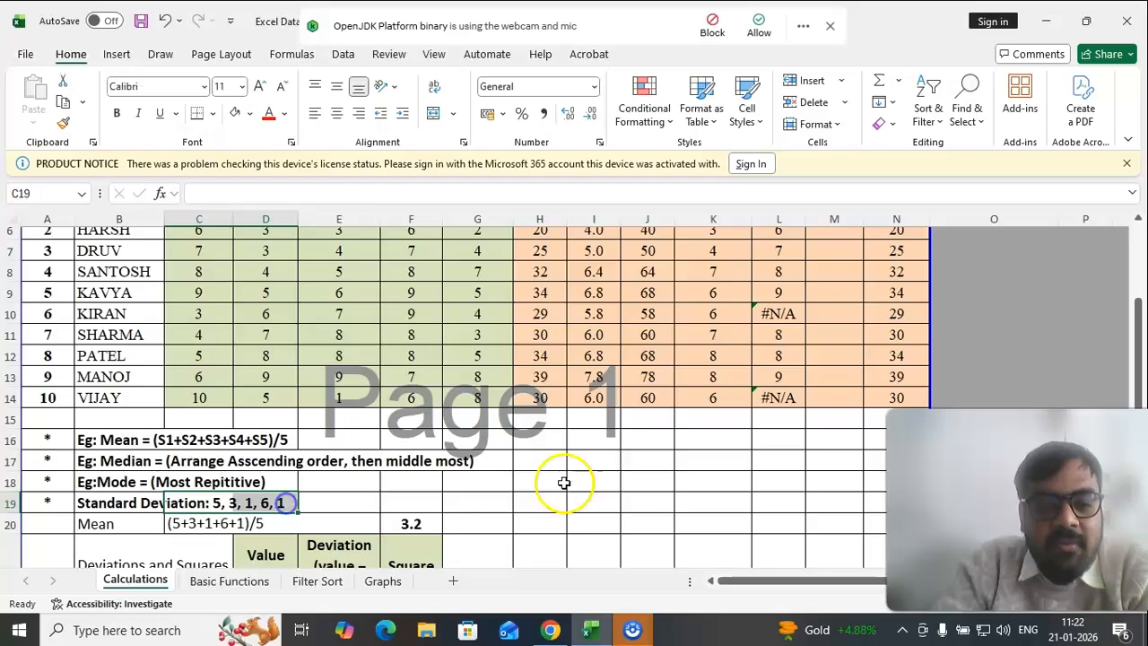
pyautogui.scroll(-1, 574, 475)
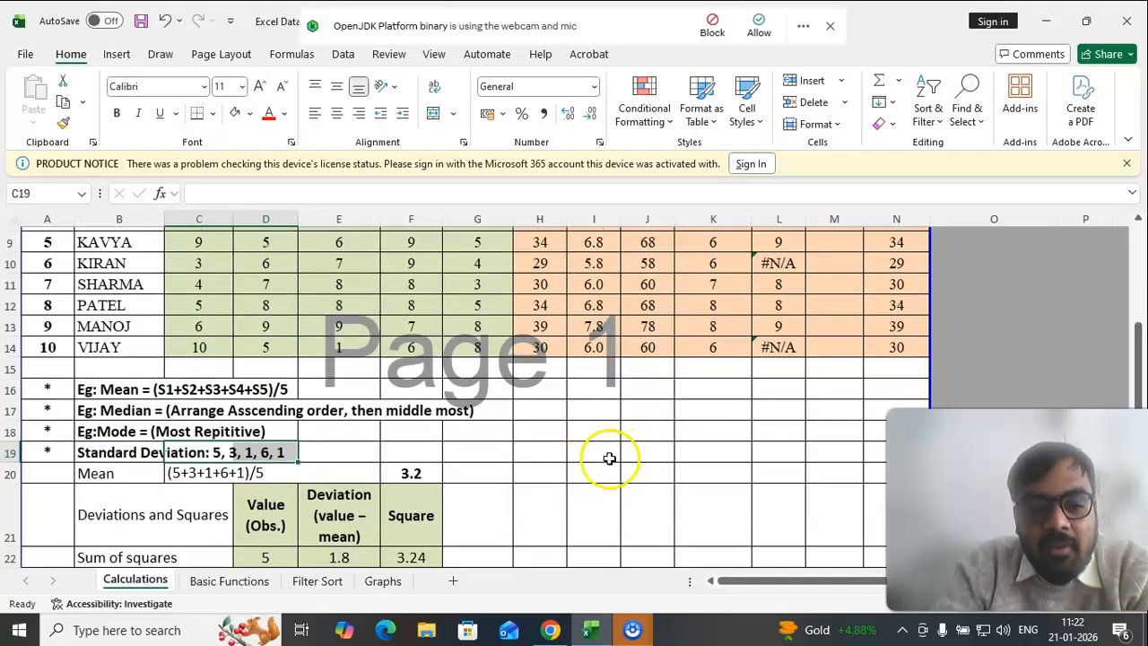
pyautogui.scroll(-1, 608, 461)
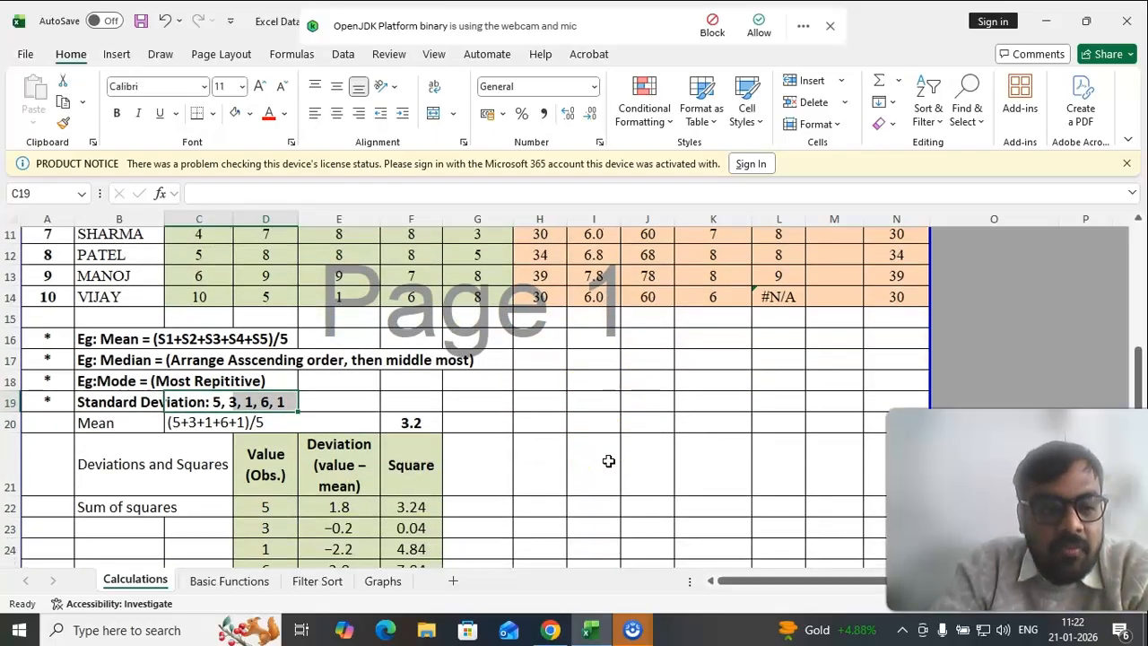
# Review the mean calculation in row 20 of the standard deviation example and its result in F20
pyautogui.click(108, 422)
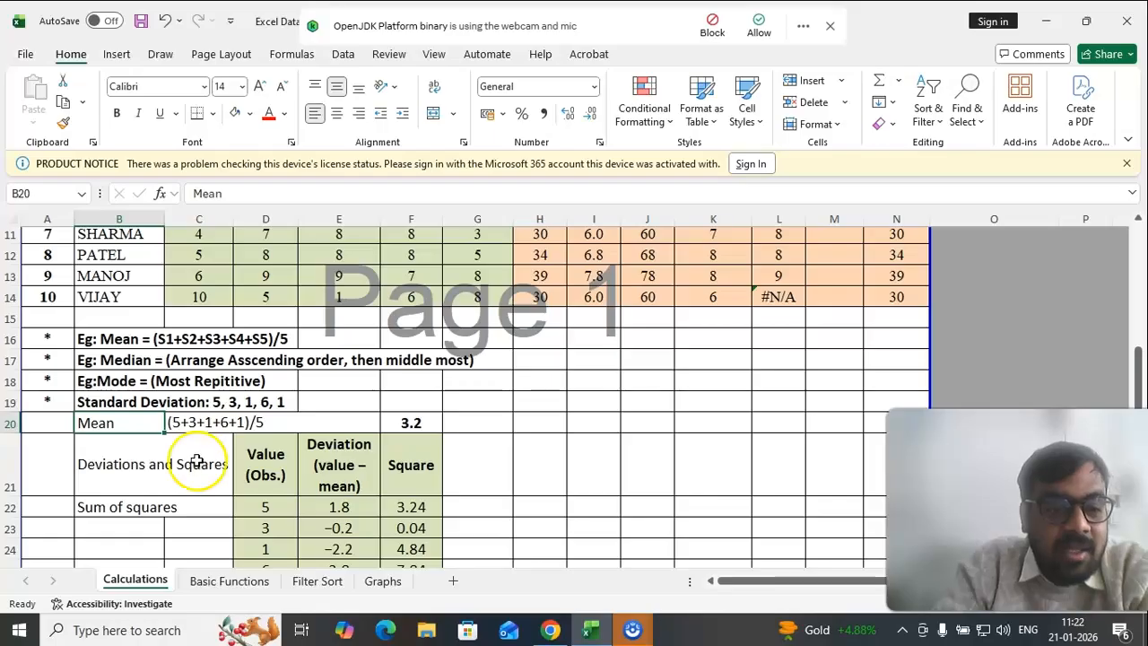
pyautogui.click(177, 428)
pyautogui.scroll(2, 269, 413)
pyautogui.scroll(-1, 189, 439)
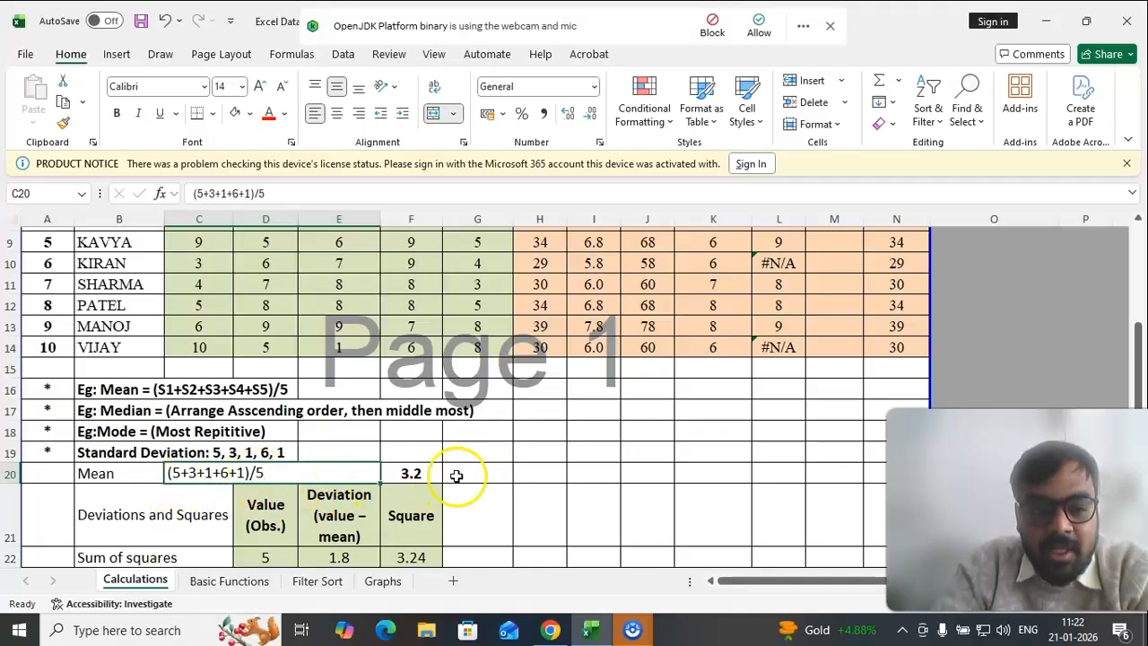
pyautogui.click(410, 473)
pyautogui.scroll(-1, 573, 453)
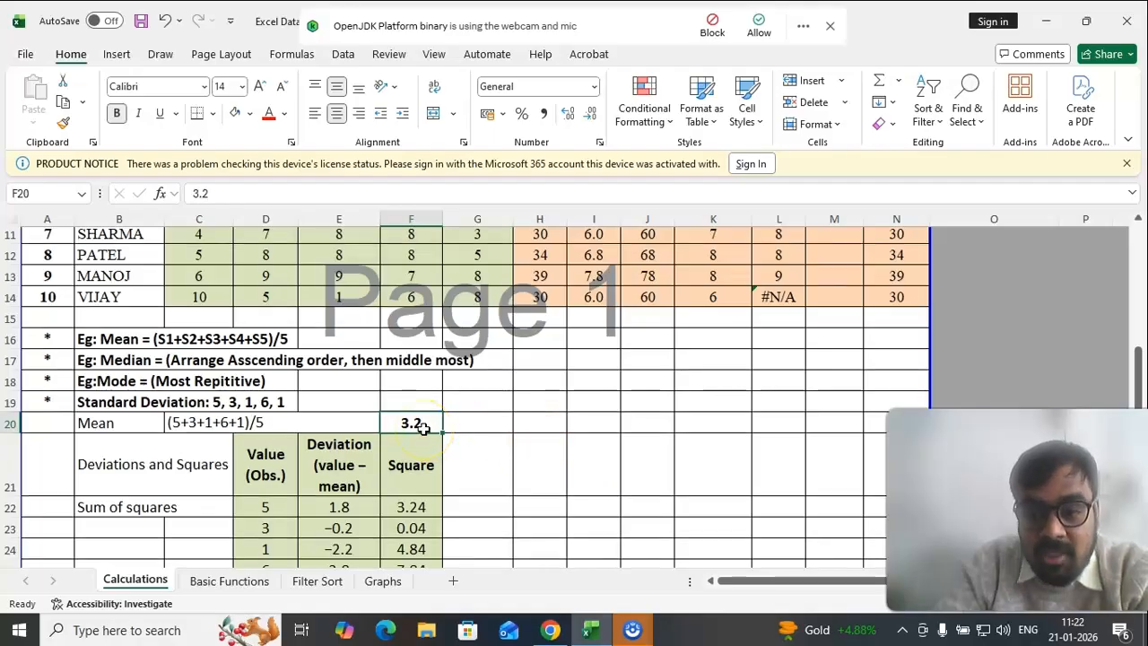
pyautogui.scroll(-1, 538, 425)
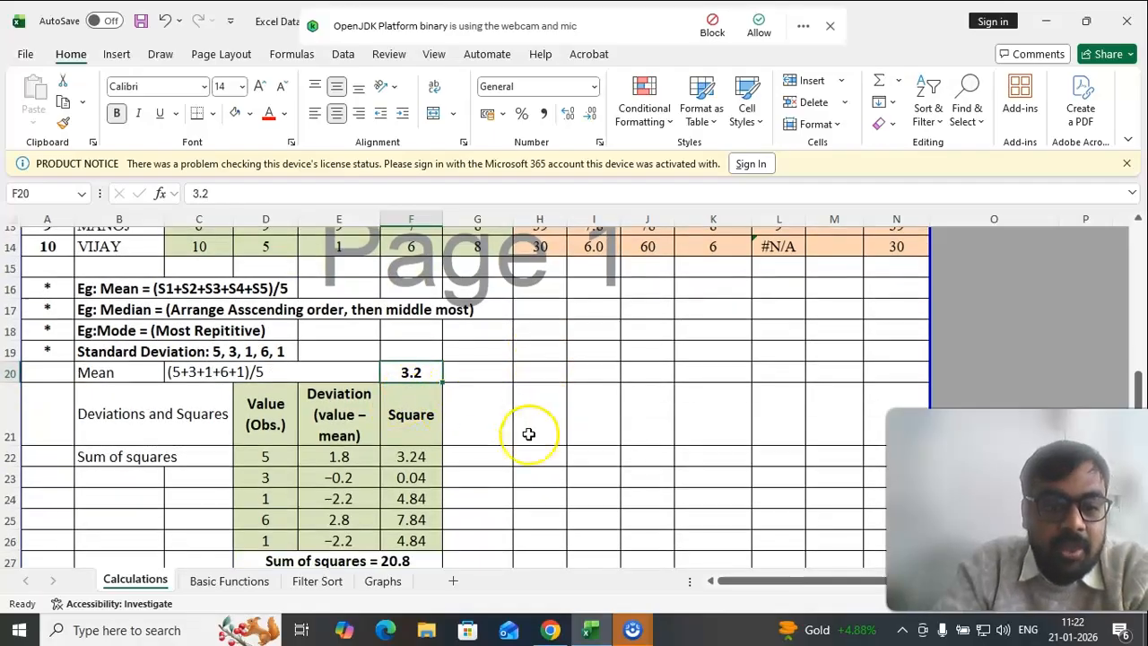
# Examine the Deviations and Squares table, going through the observed values in D22:D26 and the Deviation (value – mean) heading
pyautogui.click(101, 415)
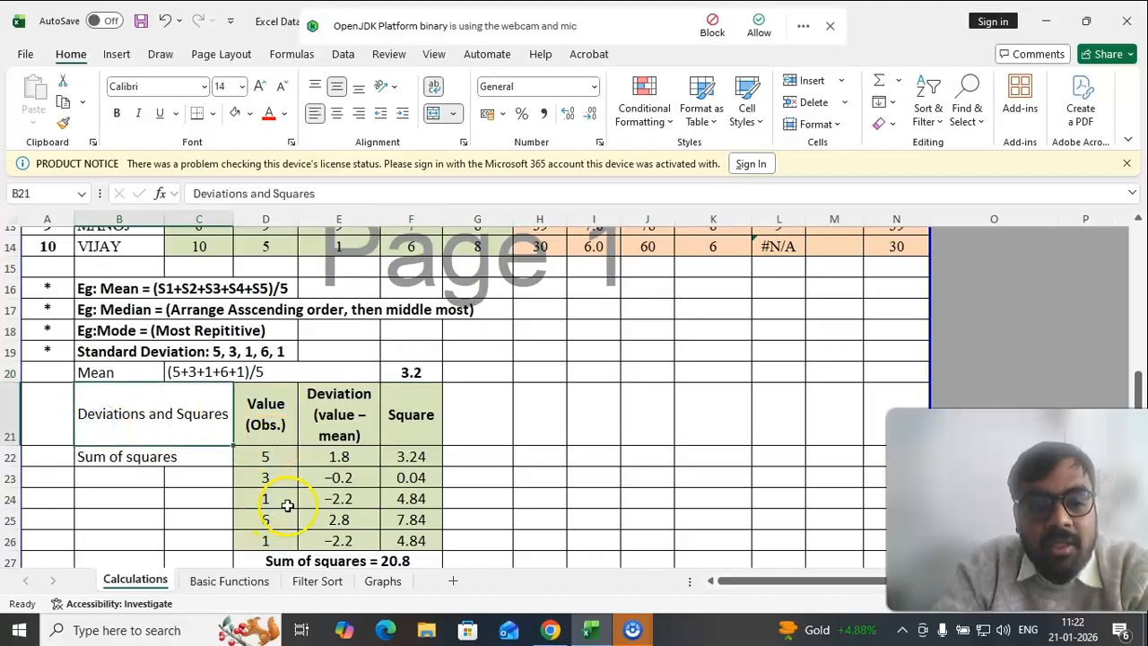
pyautogui.scroll(-2, 560, 412)
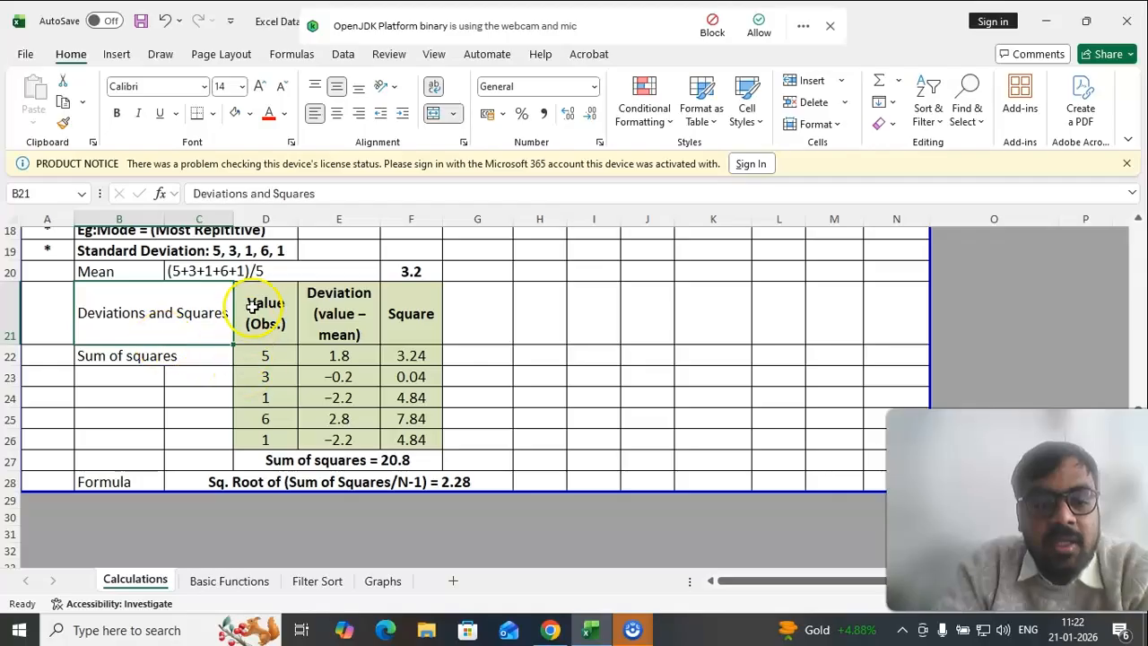
pyautogui.click(266, 320)
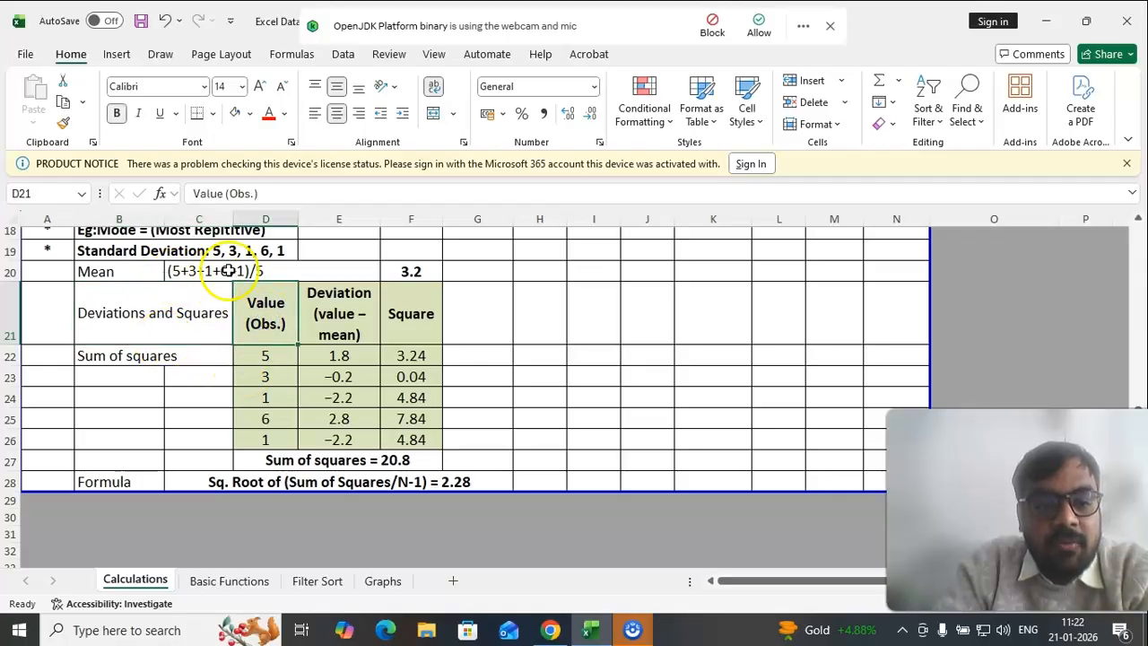
pyautogui.moveTo(259, 365); pyautogui.dragTo(259, 441)
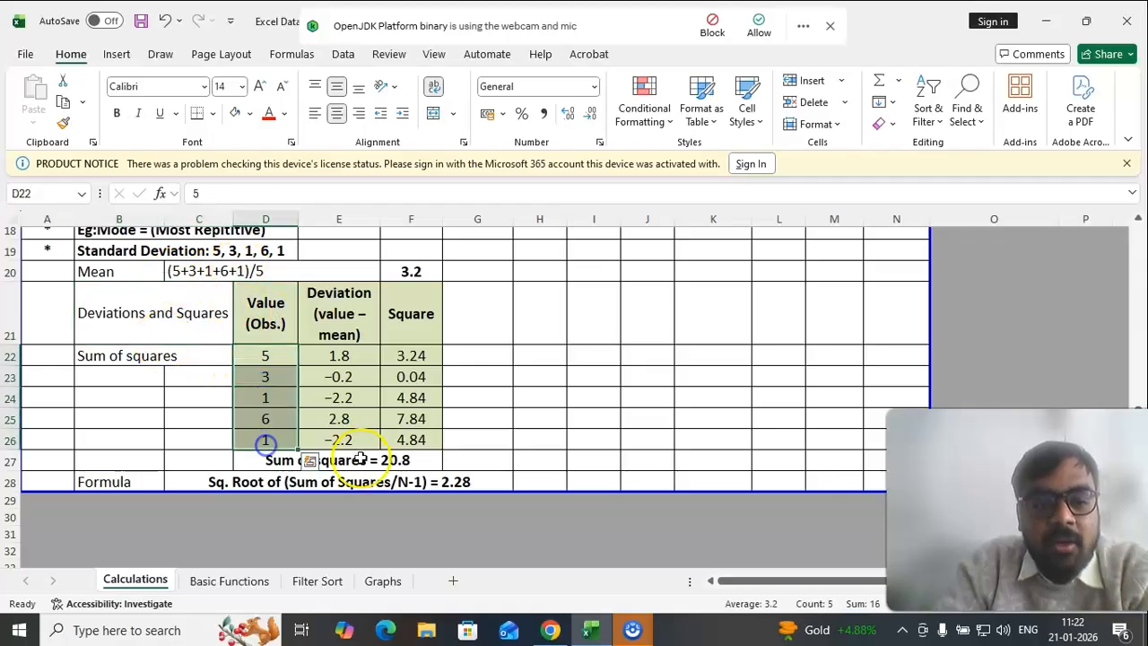
pyautogui.click(332, 294)
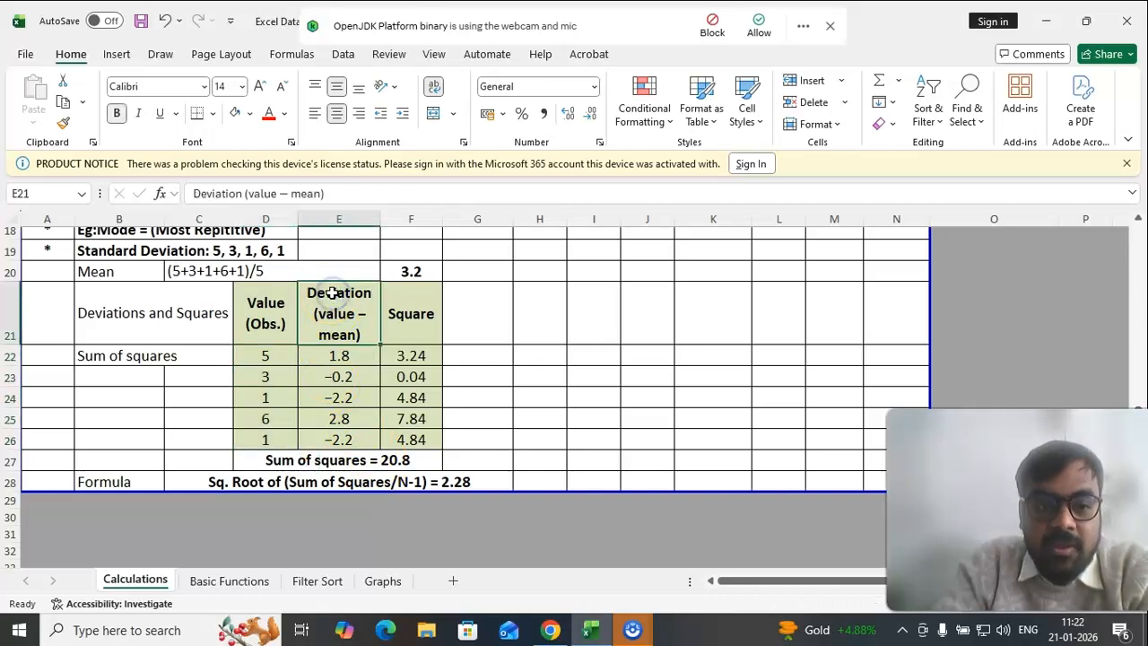
pyautogui.click(324, 323)
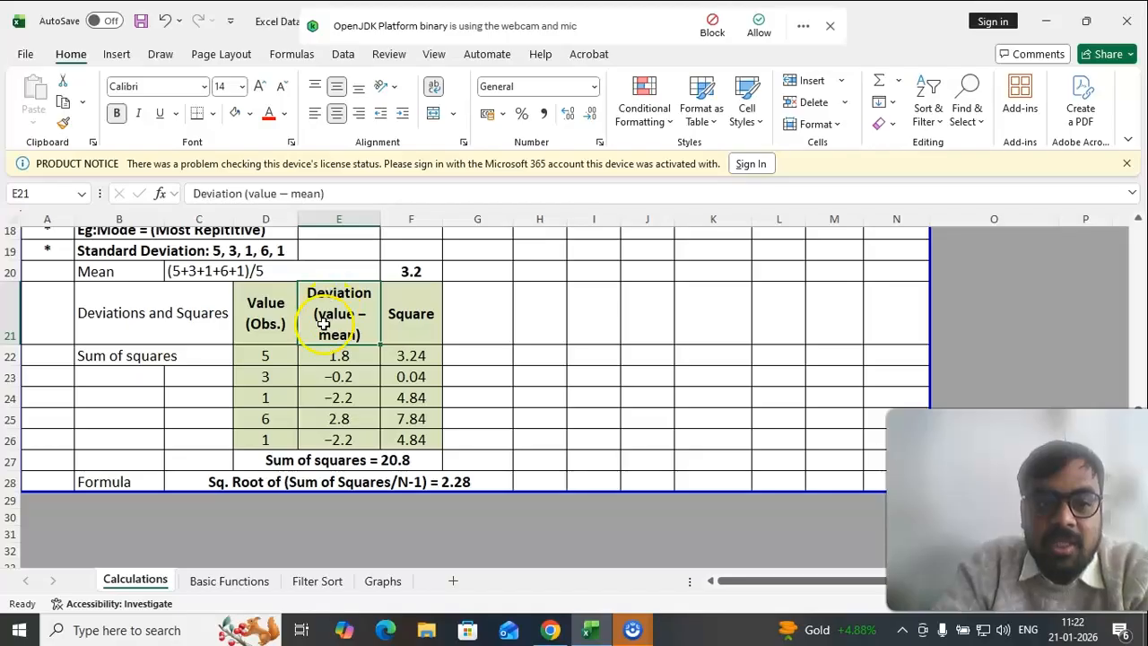
# Check the deviations in E22 and E23 by comparing the first two observed values with the mean in F20
pyautogui.click(255, 358)
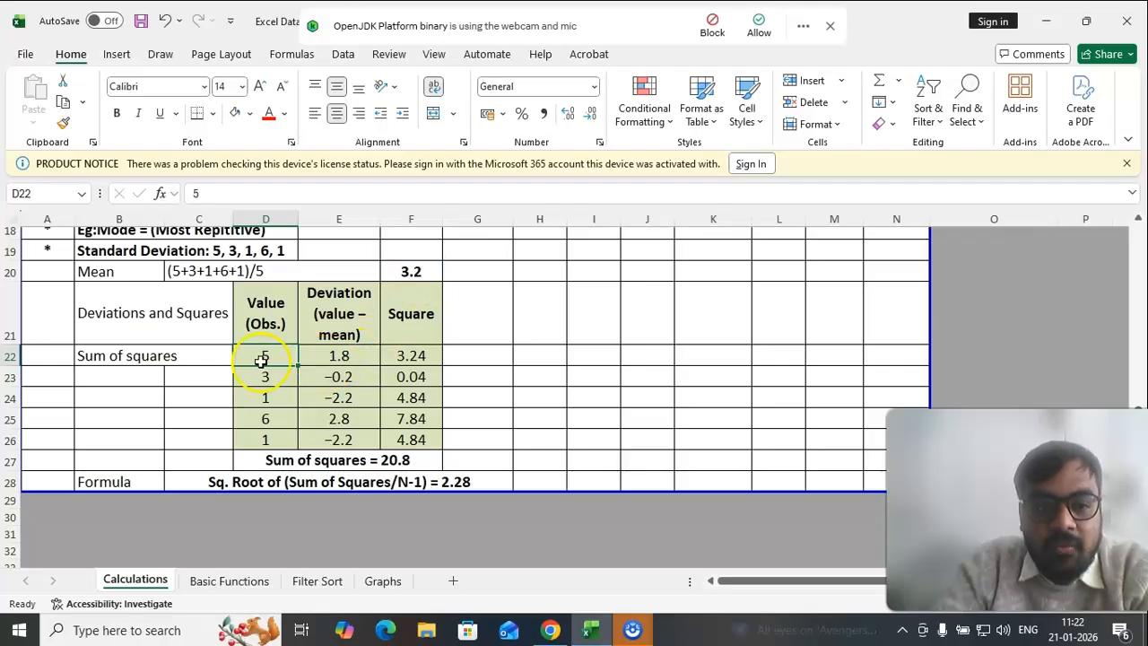
pyautogui.click(430, 270)
pyautogui.click(345, 358)
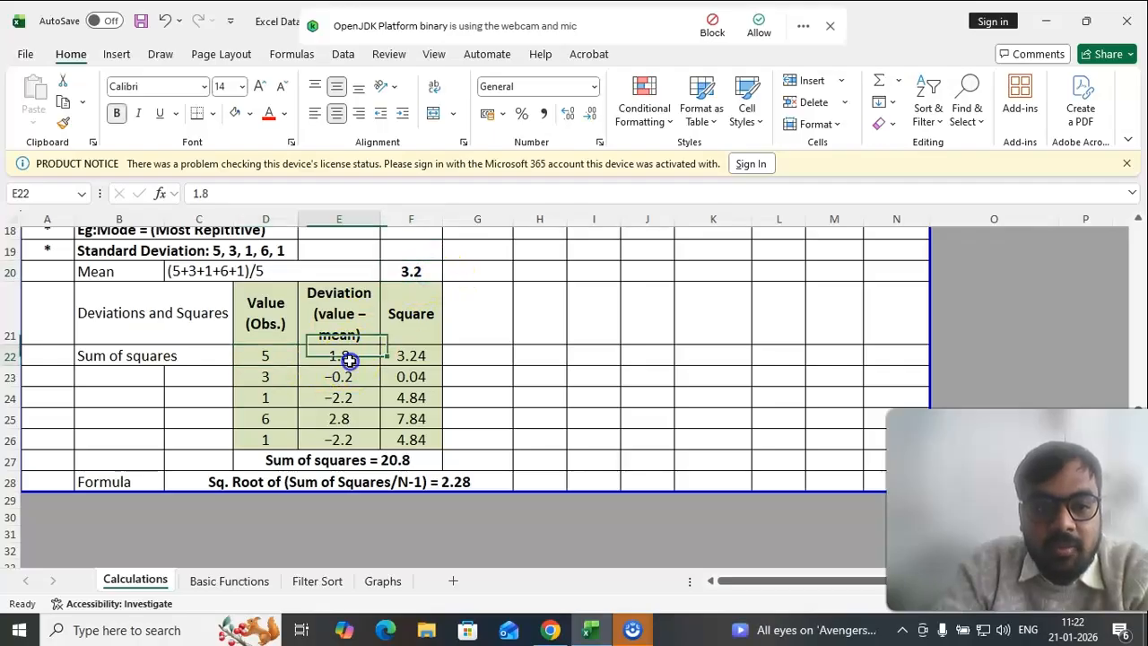
pyautogui.click(266, 377)
pyautogui.click(424, 271)
pyautogui.click(350, 377)
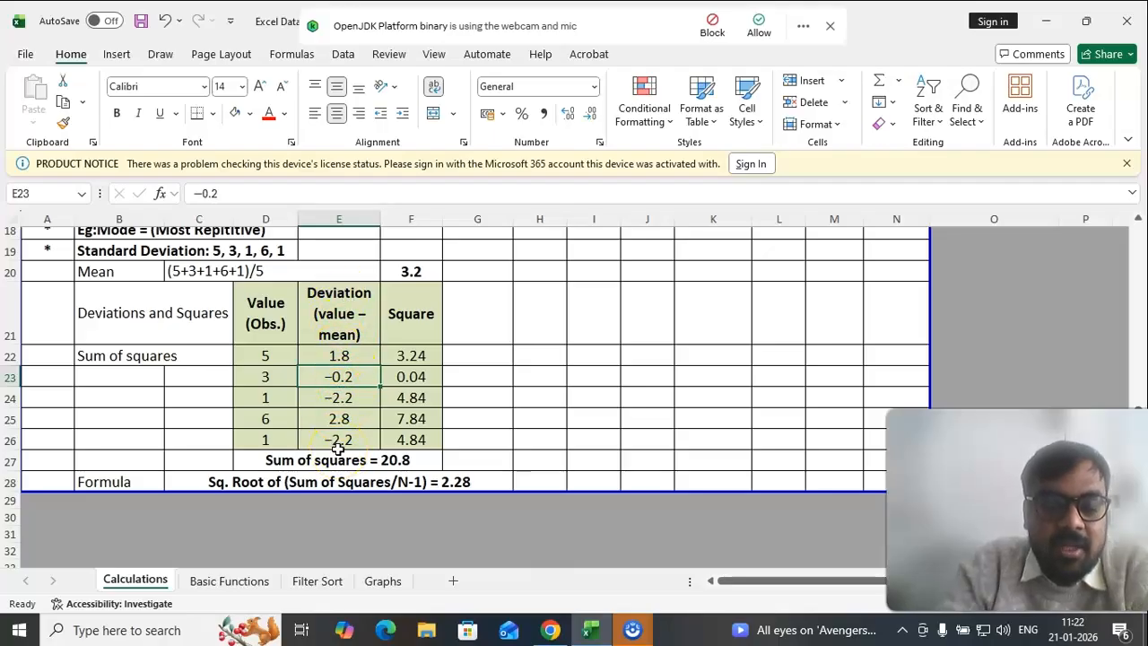
# Check the Square column against the deviations and compare the squares in F22:F26 with the sum of squares in row 27
pyautogui.click(417, 314)
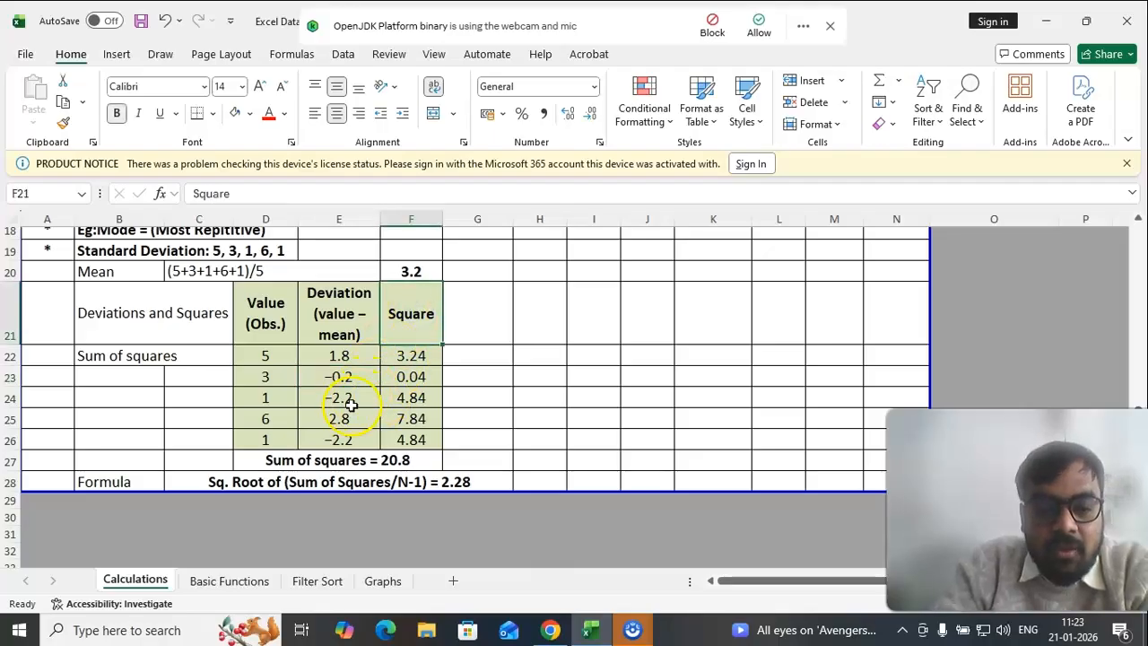
pyautogui.click(346, 356)
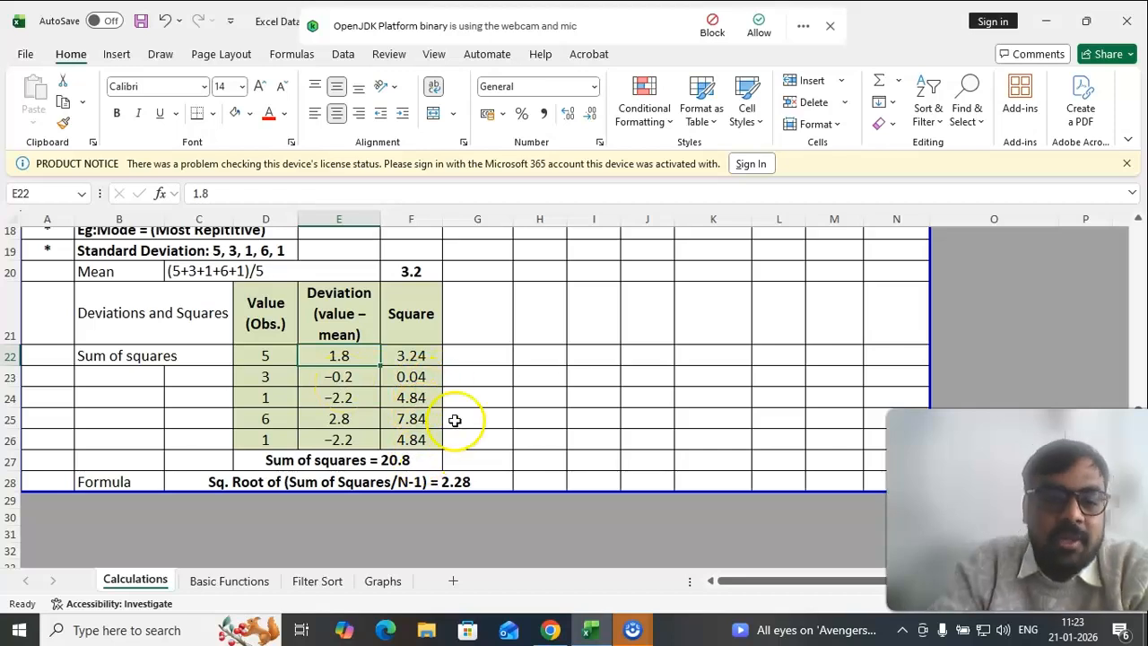
pyautogui.moveTo(417, 314); pyautogui.dragTo(421, 443)
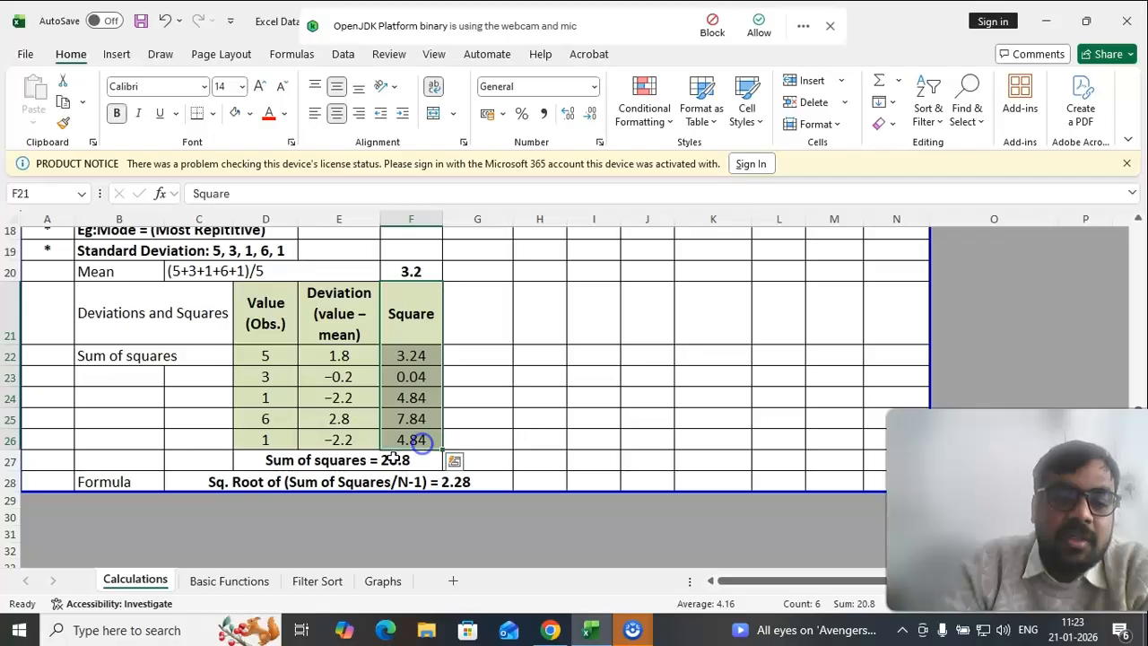
pyautogui.click(306, 459)
pyautogui.moveTo(417, 356); pyautogui.dragTo(411, 441)
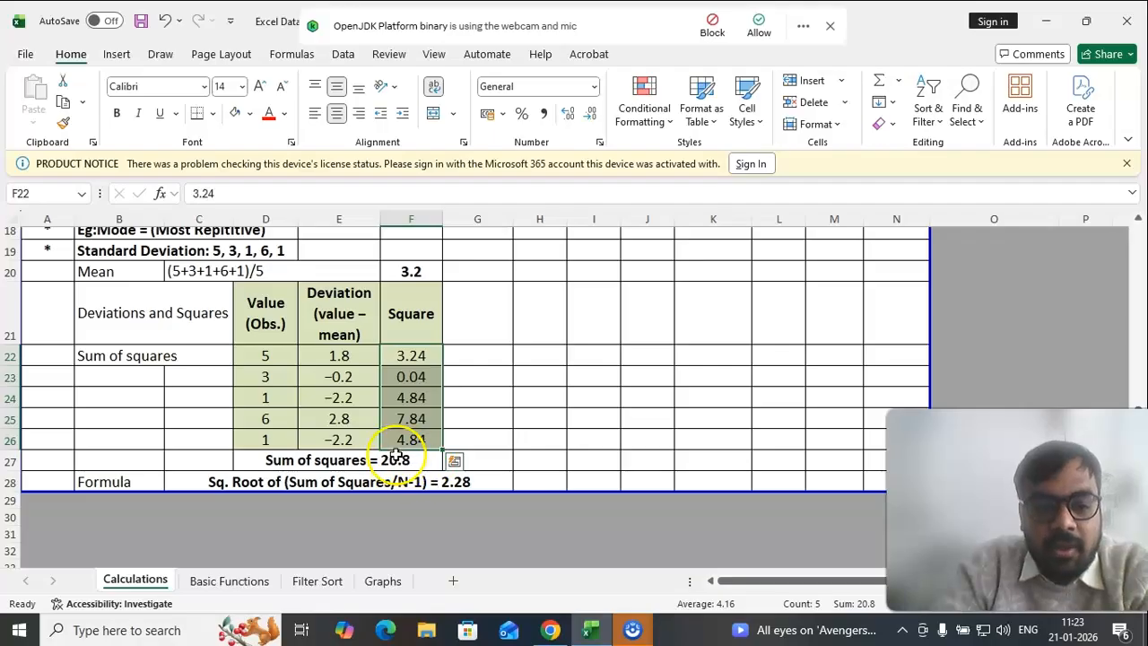
# Examine the square-root formula in row 28, relating it to the observed values, the sum of squares and the example marks in row 19
pyautogui.click(115, 481)
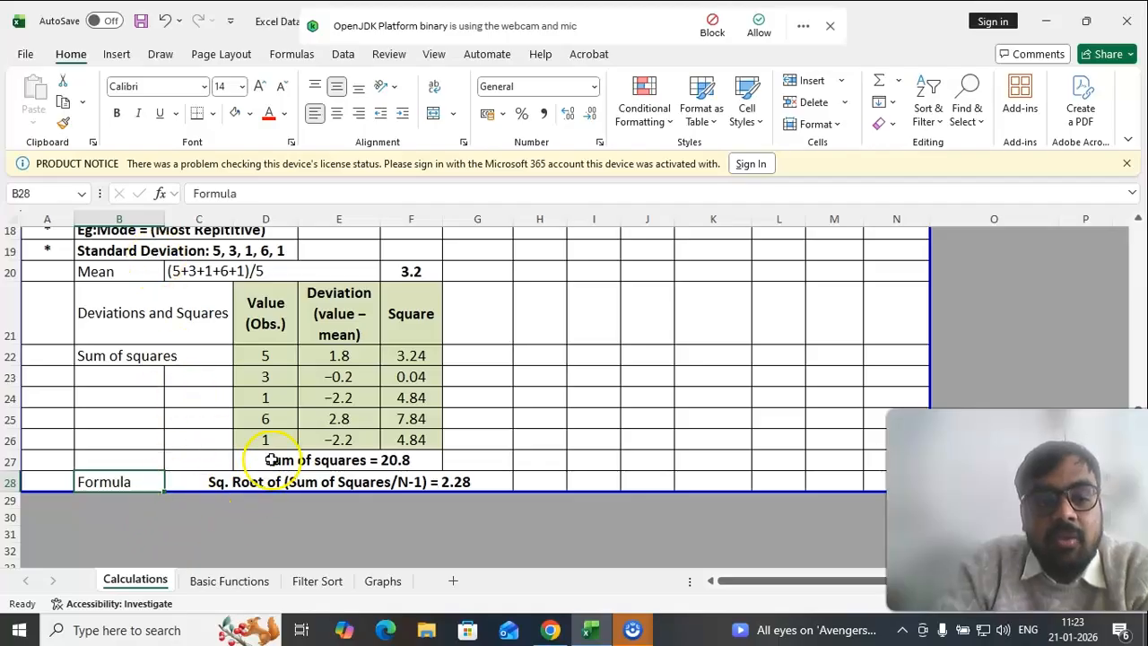
pyautogui.click(410, 481)
pyautogui.moveTo(267, 359); pyautogui.dragTo(260, 439)
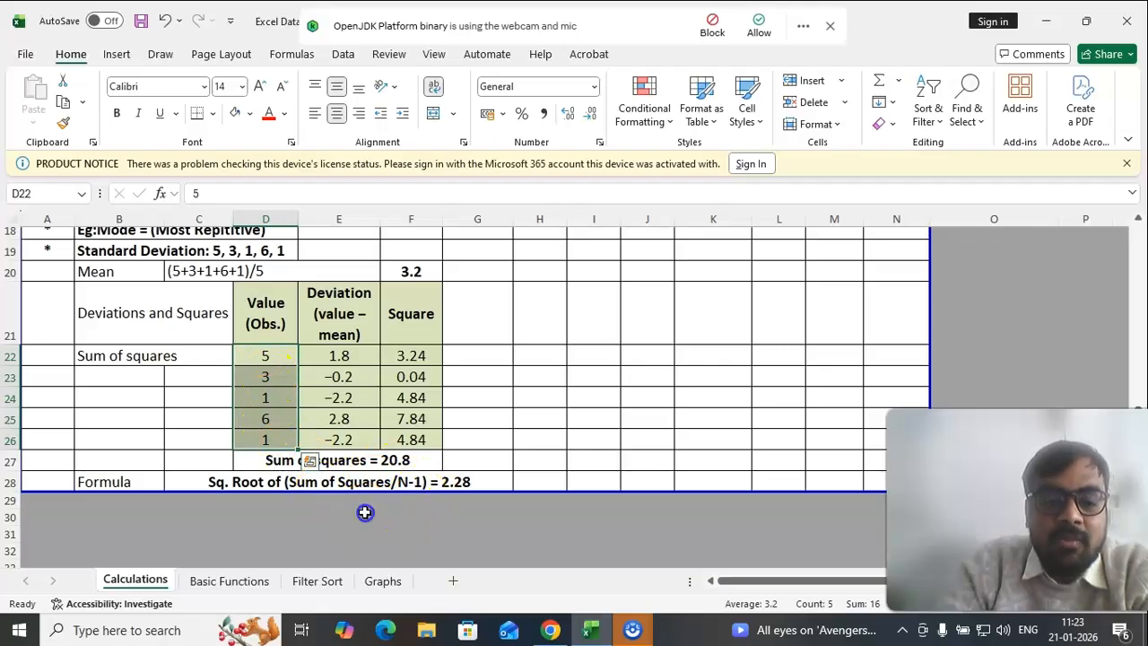
pyautogui.click(385, 461)
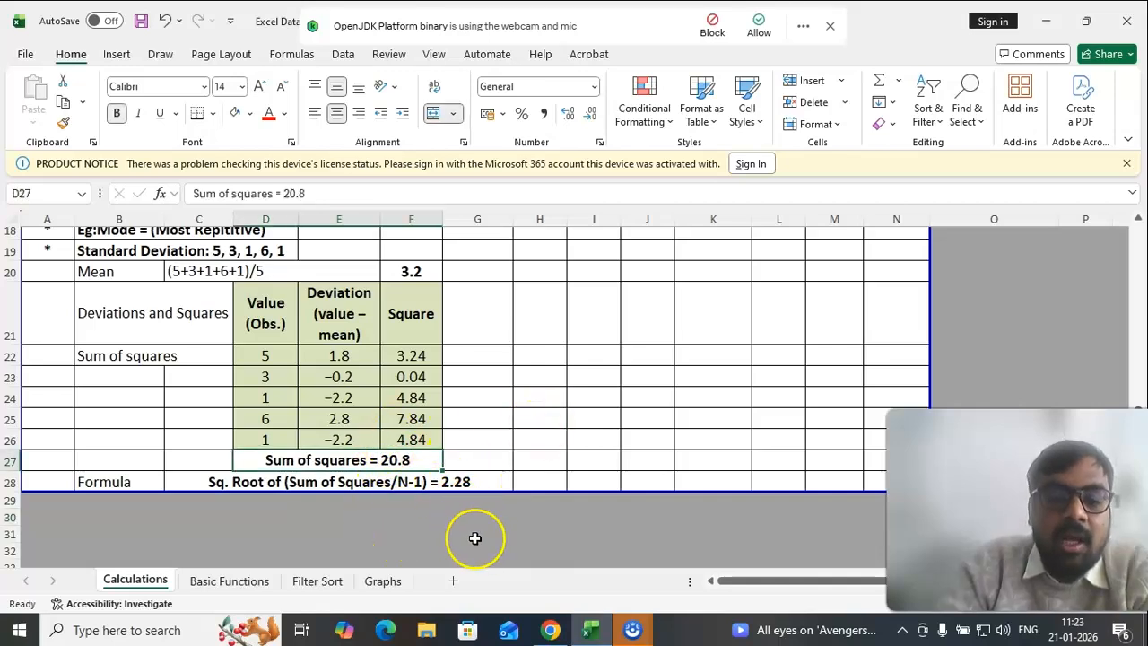
pyautogui.click(458, 482)
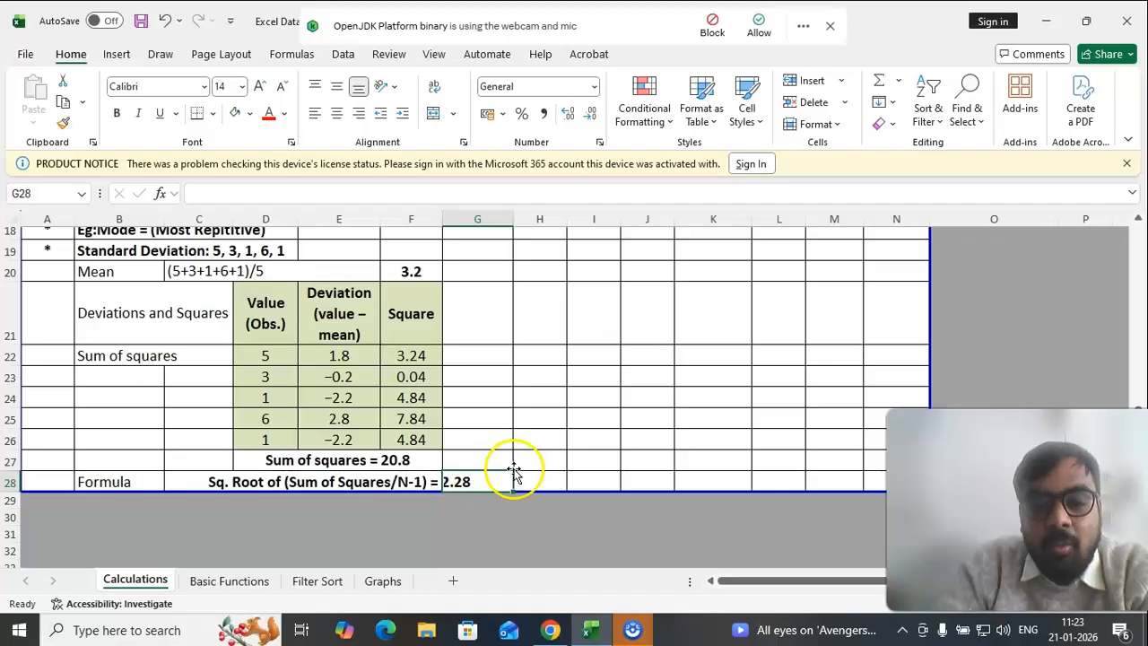
pyautogui.click(167, 322)
pyautogui.moveTo(220, 249); pyautogui.dragTo(269, 247)
pyautogui.click(460, 485)
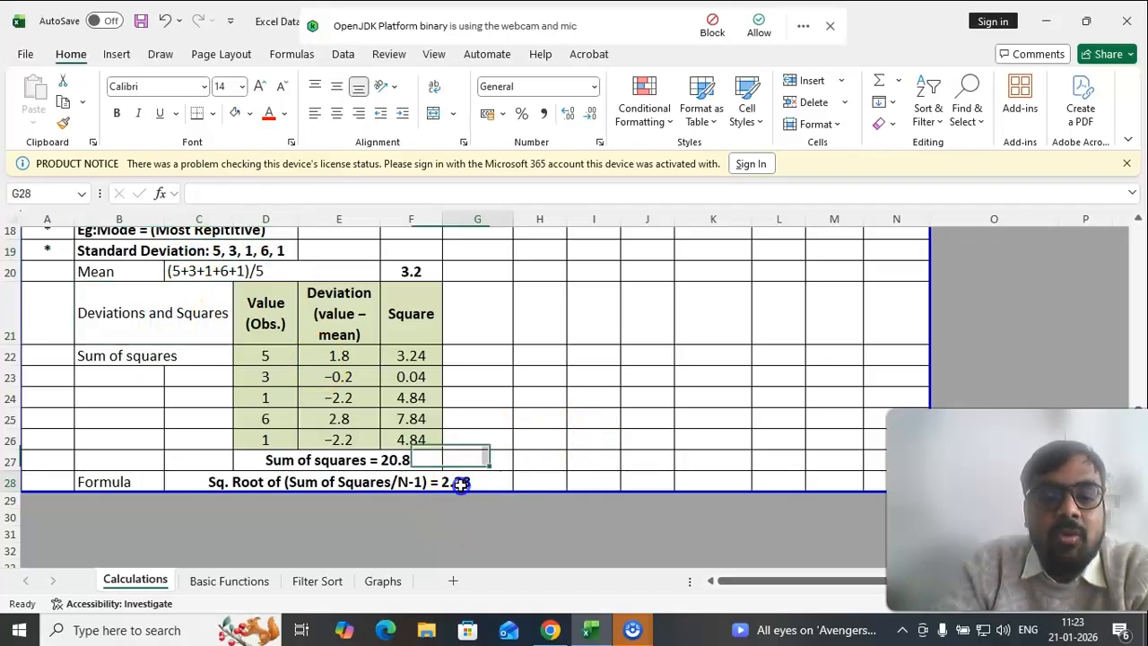
# Calculate the first student's standard deviation in M5 with =STDEV.S(C5:G5) and fill the formula down to M14
pyautogui.scroll(5, 666, 440)
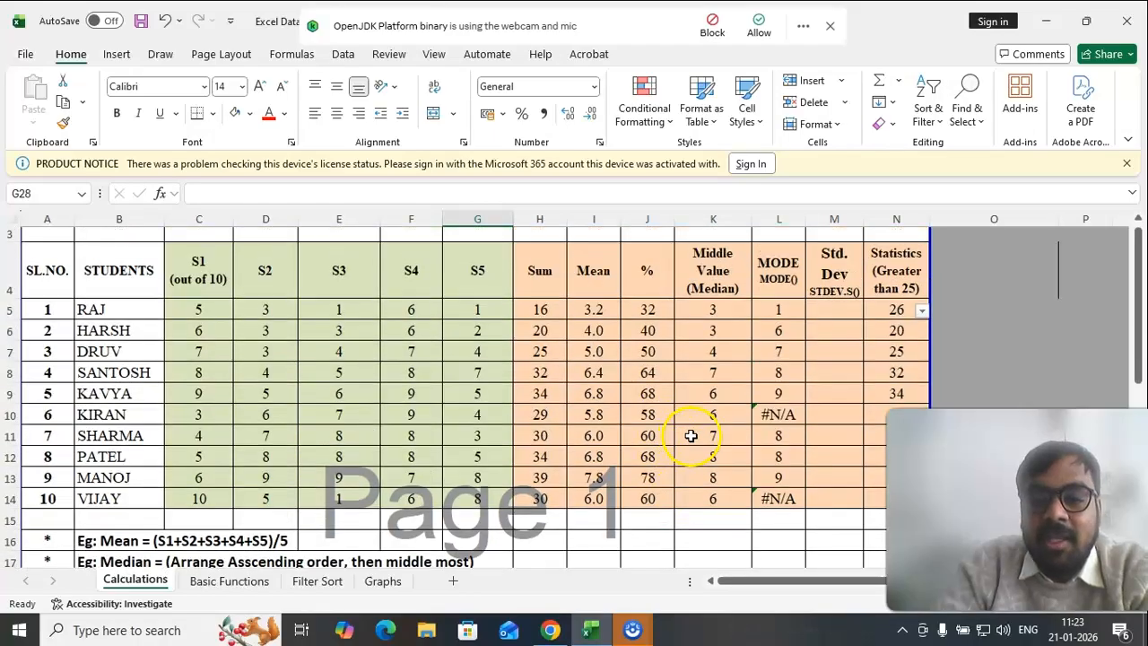
pyautogui.scroll(1, 691, 436)
pyautogui.doubleClick(833, 360)
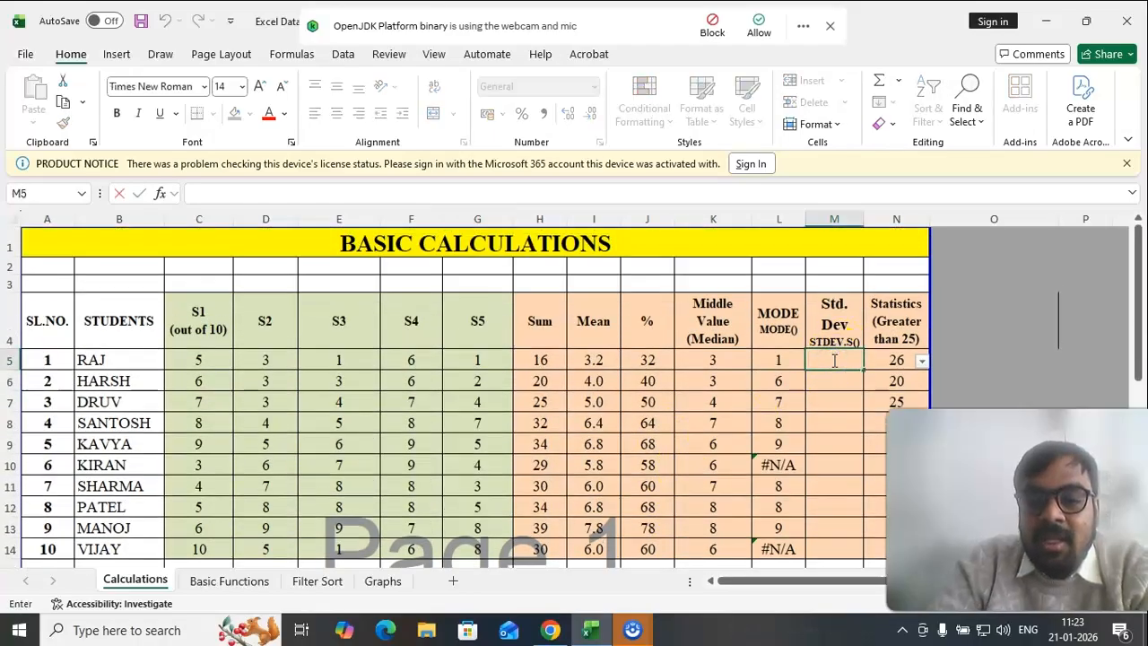
pyautogui.write('=')
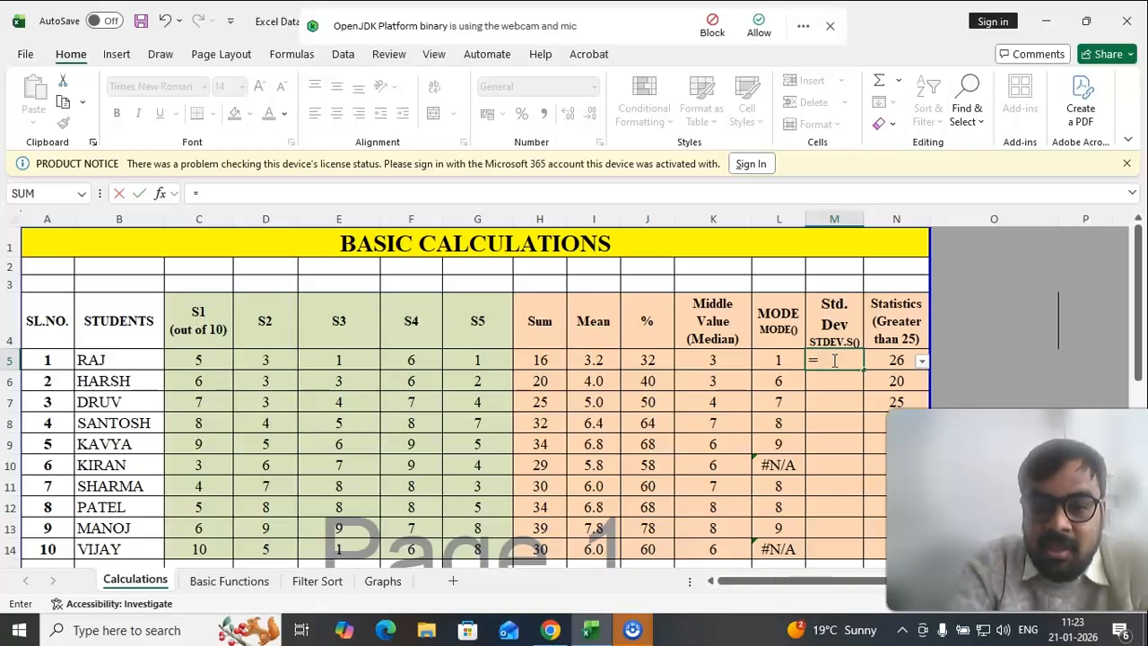
pyautogui.write('stde')
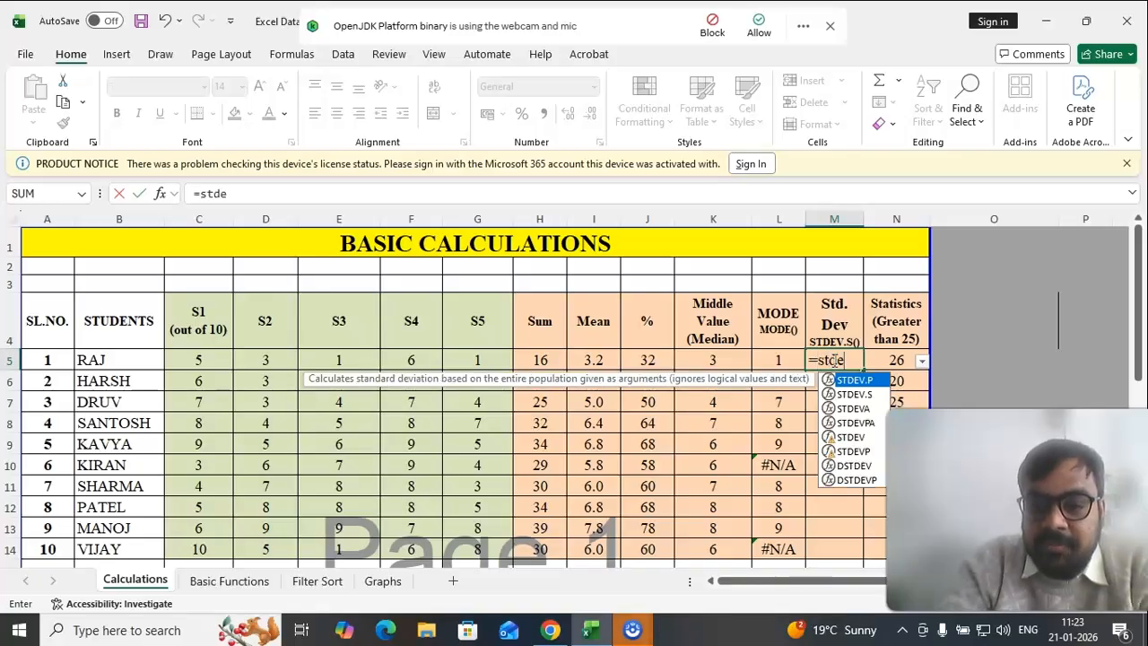
pyautogui.doubleClick(858, 395)
pyautogui.moveTo(222, 358); pyautogui.dragTo(477, 360)
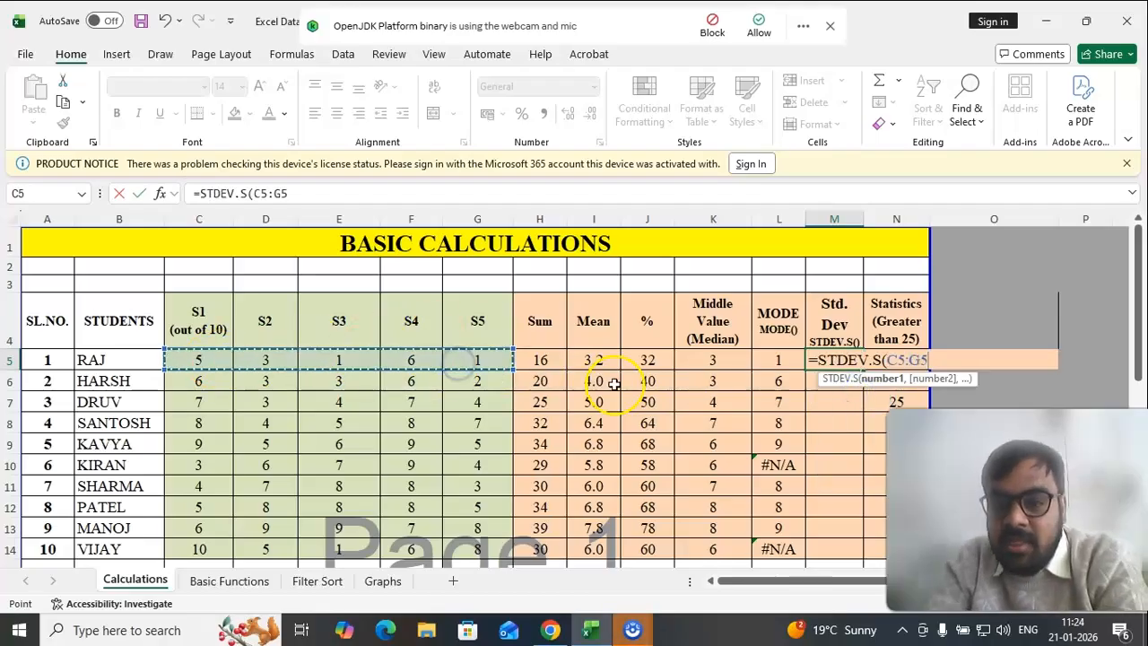
pyautogui.press('Return')
pyautogui.click(838, 360)
pyautogui.moveTo(866, 368); pyautogui.dragTo(833, 502)
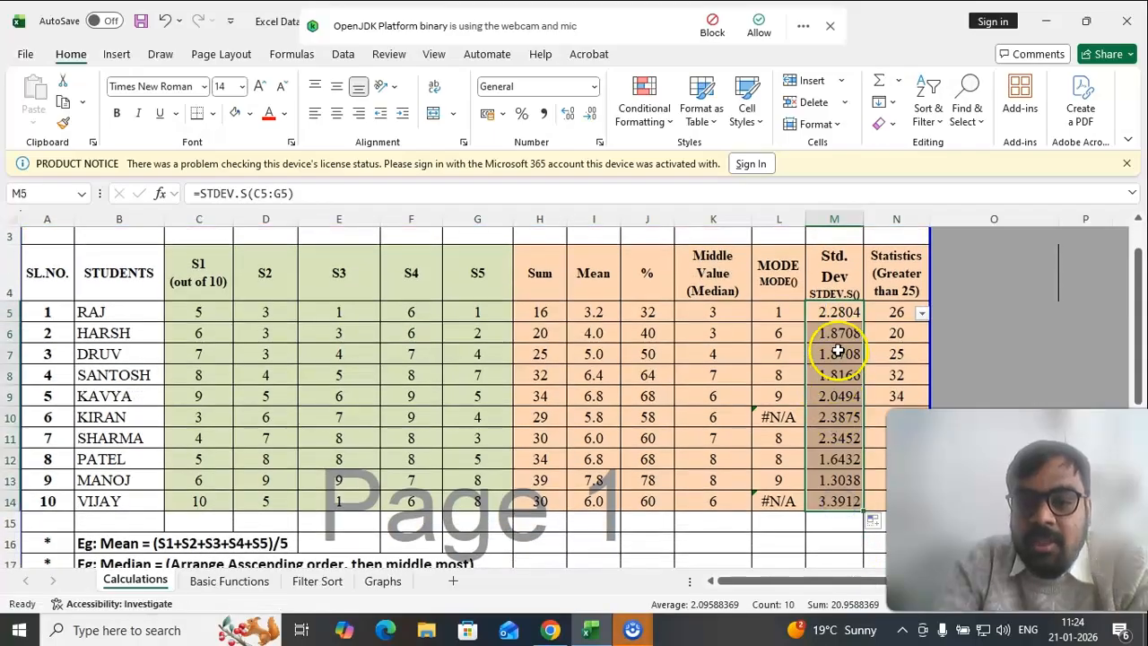
# Compare the first student's standard deviation in M5 with the worked square-root formula in row 28
pyautogui.click(838, 312)
pyautogui.scroll(-4, 712, 512)
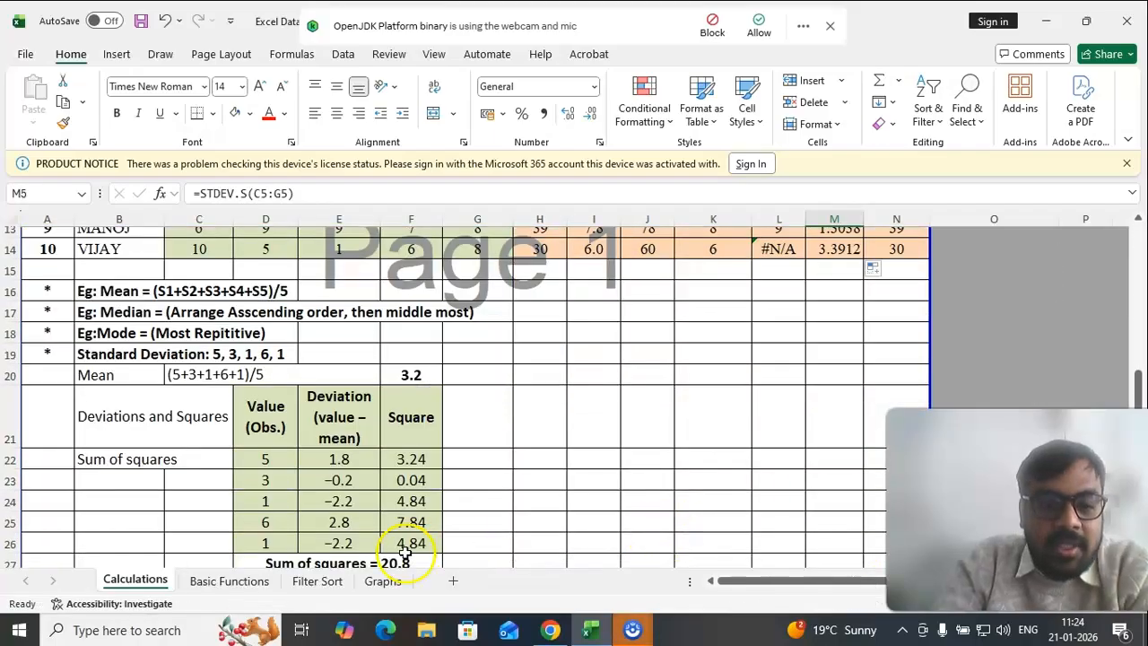
pyautogui.scroll(-3, 403, 551)
pyautogui.click(457, 434)
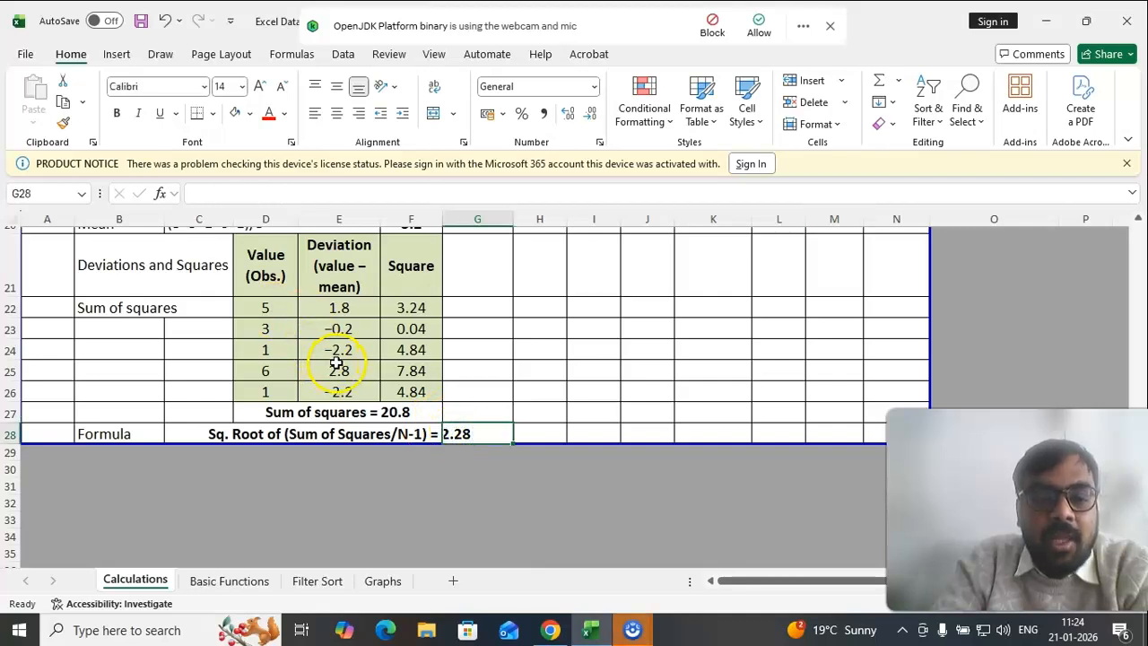
pyautogui.scroll(2, 338, 363)
pyautogui.scroll(5, 551, 351)
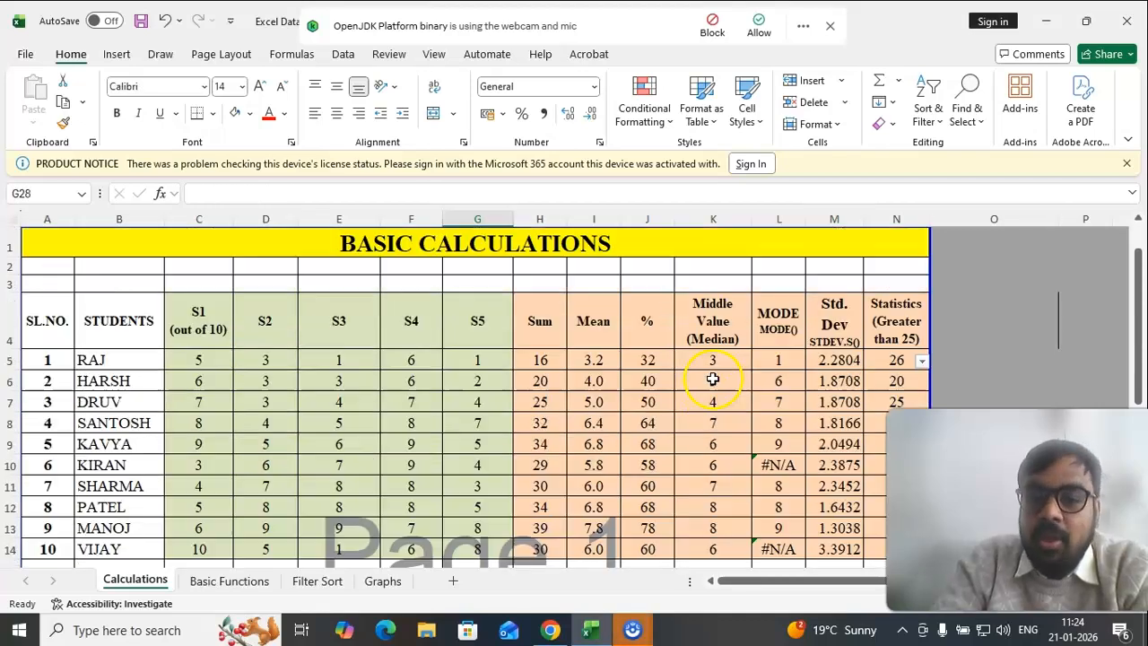
# Review the standard deviations of all students across the Std. Dev column
pyautogui.click(834, 219)
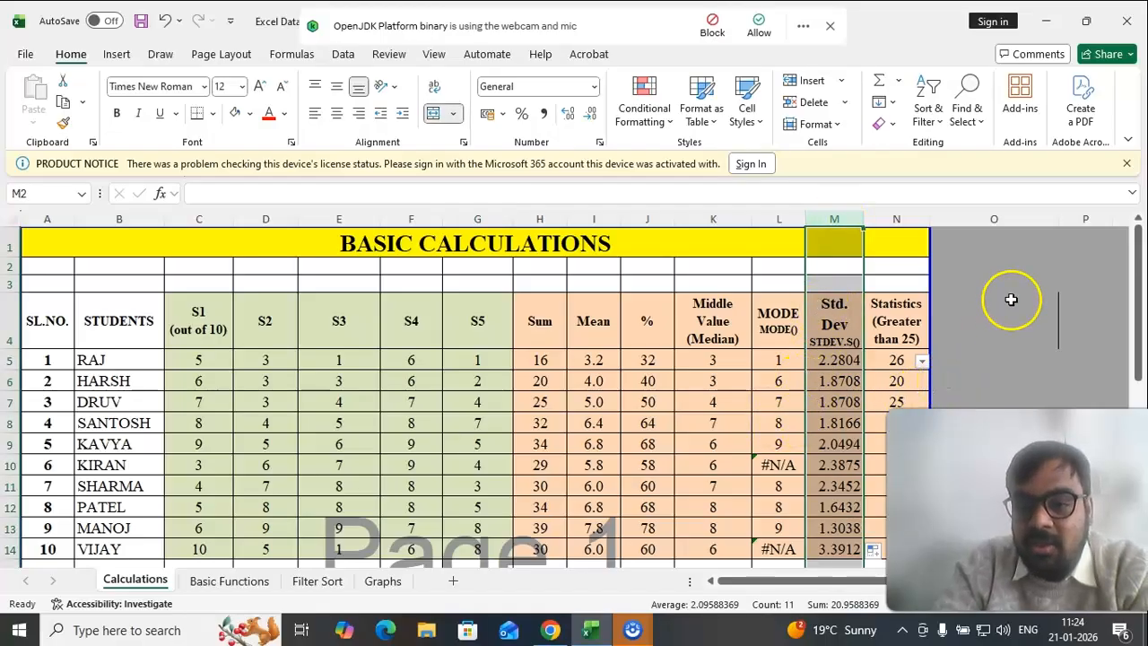
pyautogui.scroll(-1, 1012, 300)
pyautogui.scroll(-1, 1007, 356)
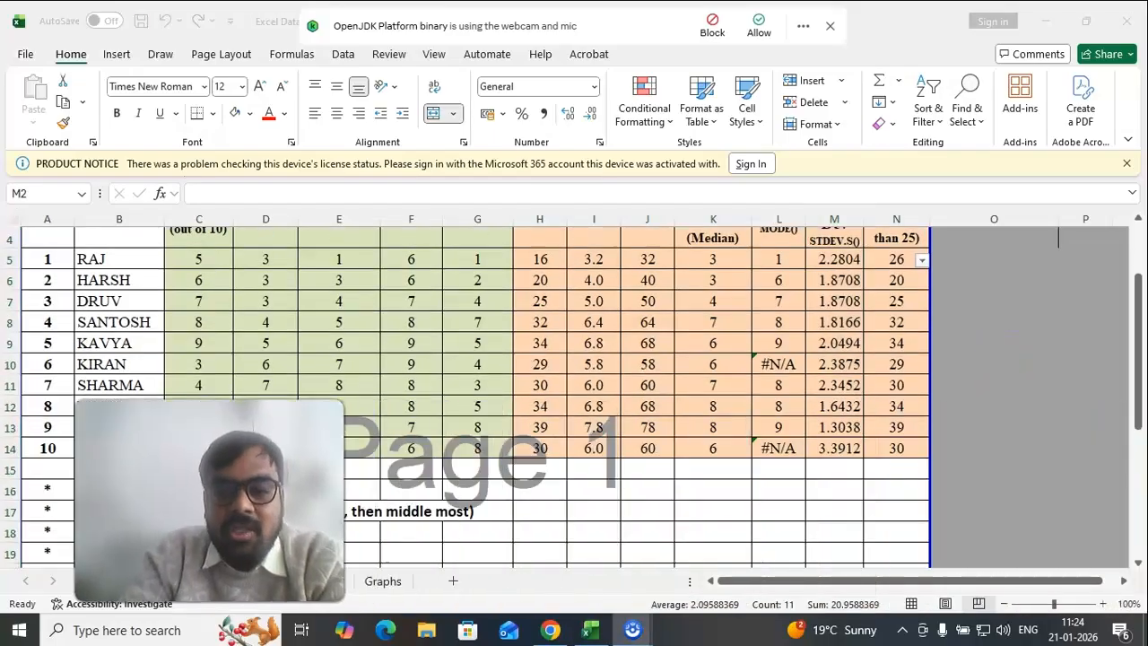
pyautogui.scroll(1, 986, 442)
pyautogui.scroll(1, 1000, 426)
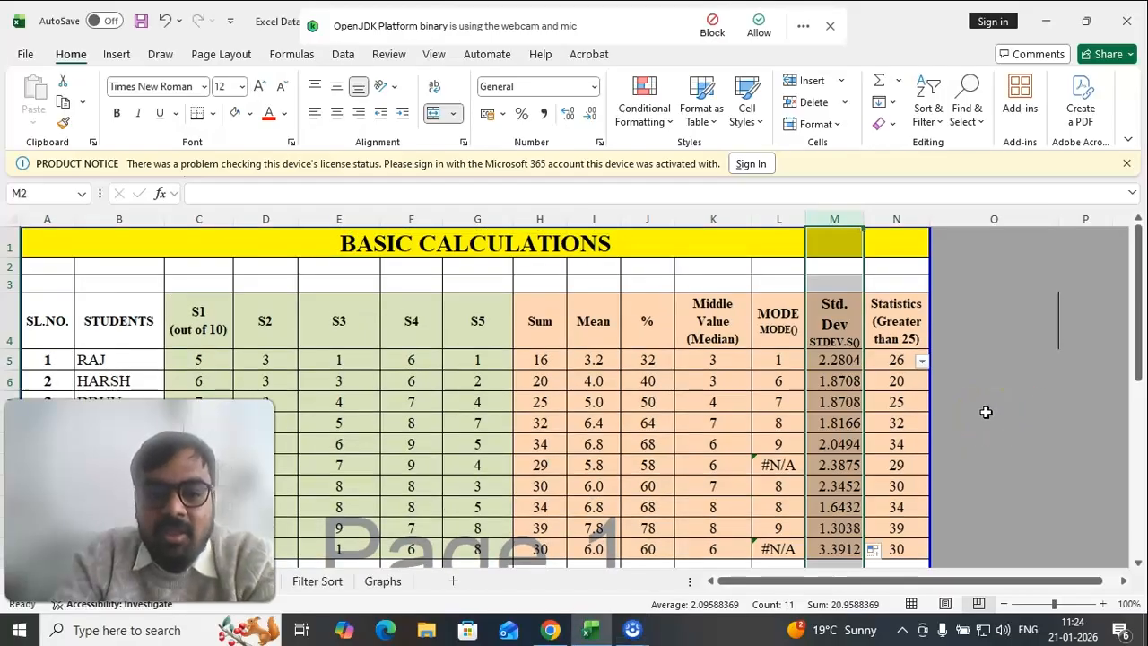
pyautogui.click(991, 405)
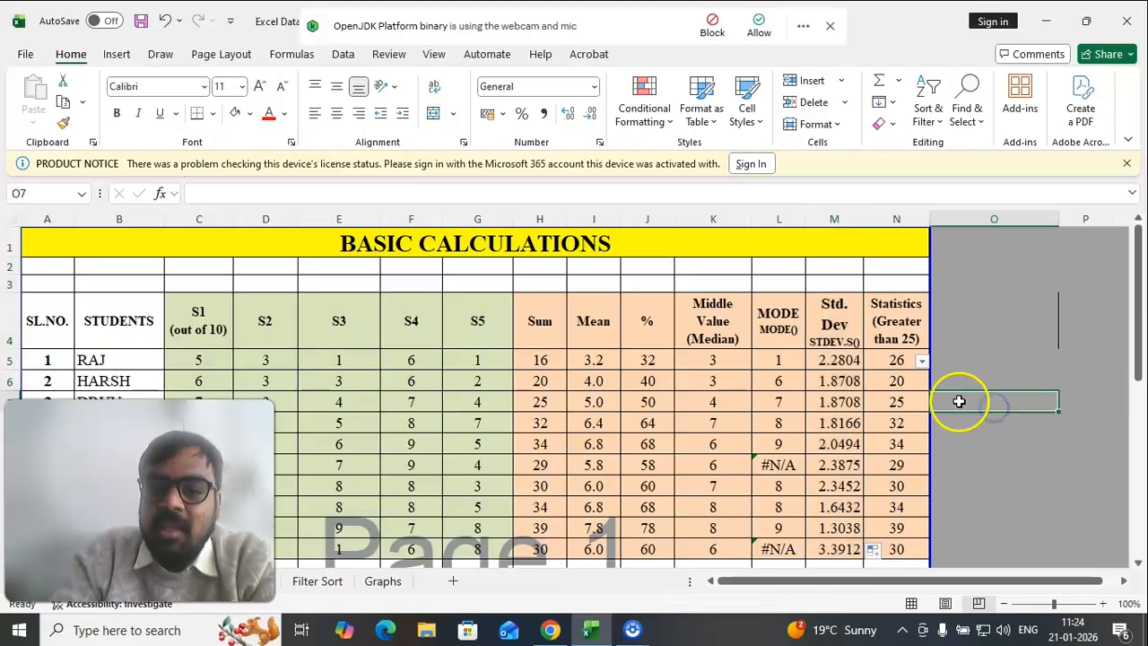
# Examine the Statistics (Greater than 25) heading and the values in N5:N14 alongside the student names in column B
pyautogui.scroll(-1, 988, 410)
pyautogui.moveTo(897, 311); pyautogui.dragTo(893, 497)
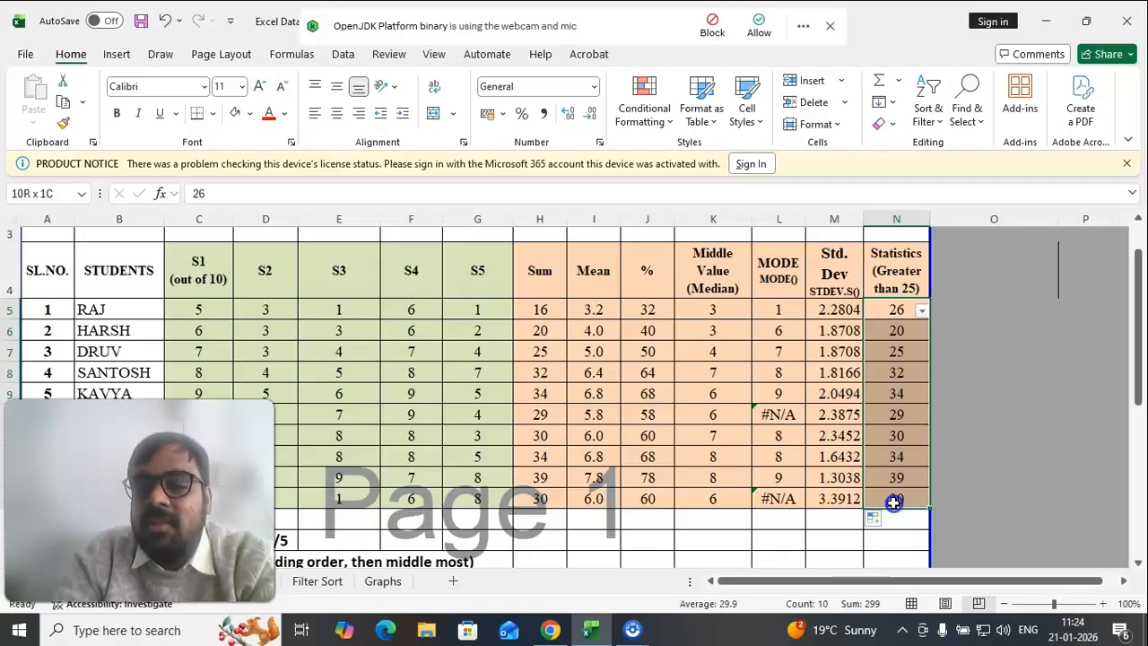
pyautogui.moveTo(893, 503); pyautogui.dragTo(893, 503)
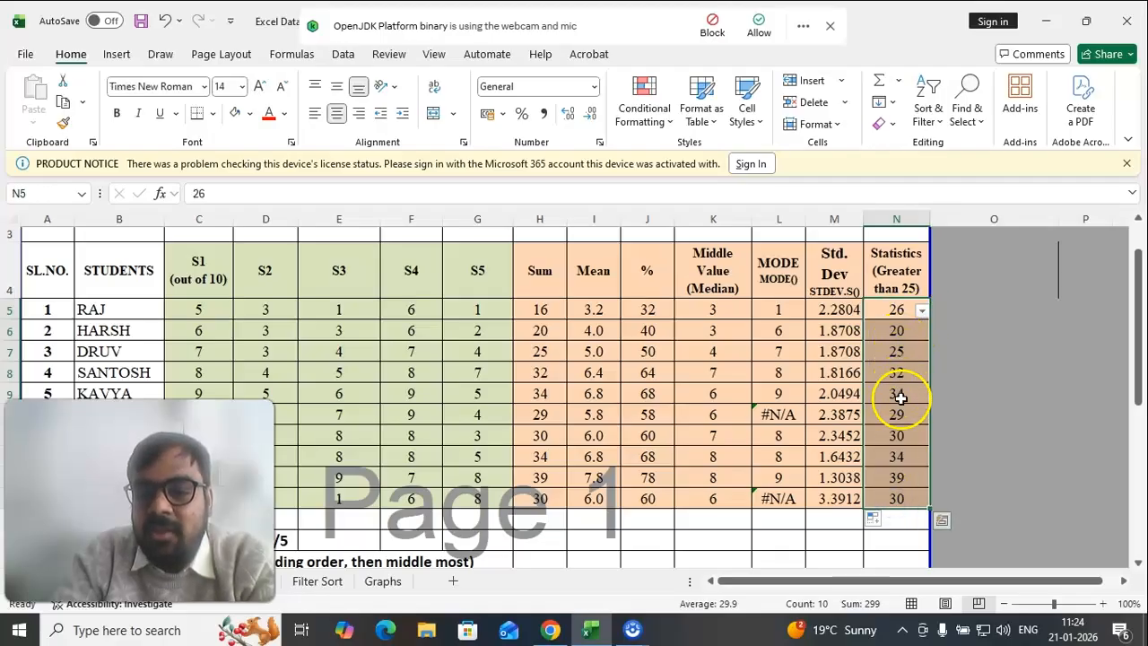
pyautogui.moveTo(90, 309); pyautogui.dragTo(90, 477)
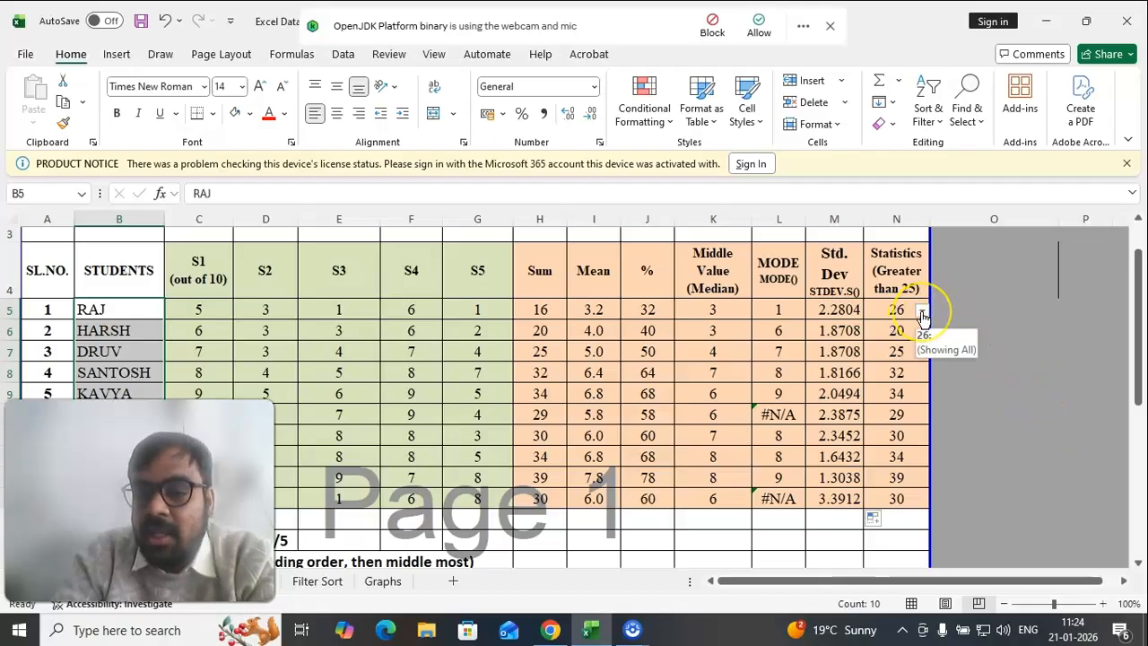
pyautogui.moveTo(892, 310); pyautogui.dragTo(895, 499)
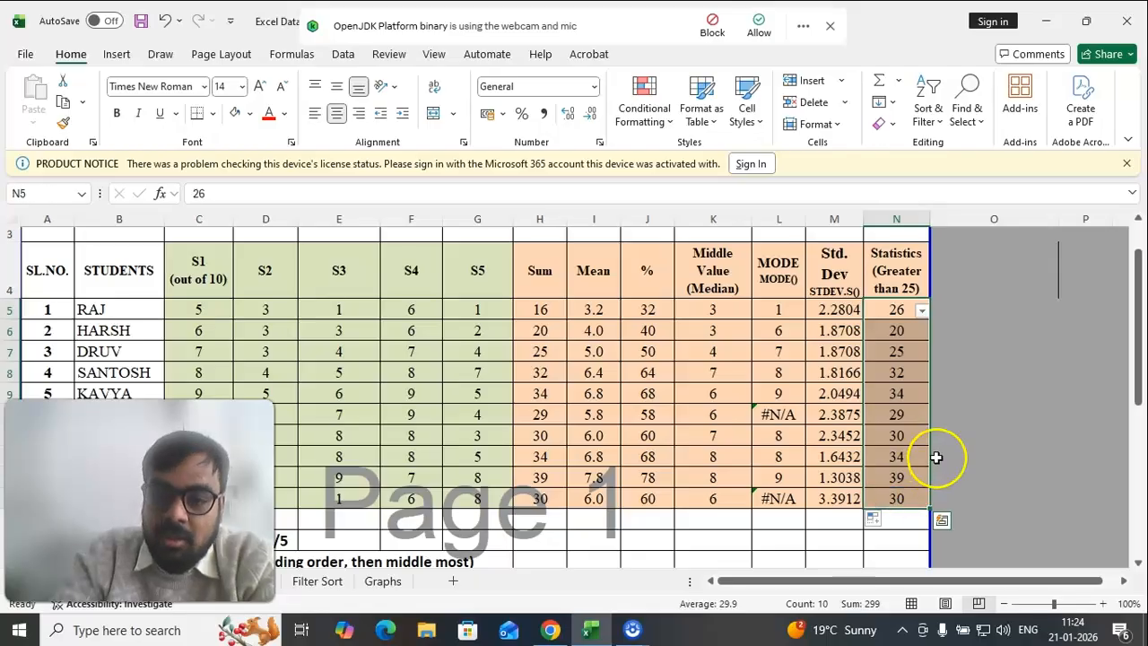
pyautogui.click(899, 285)
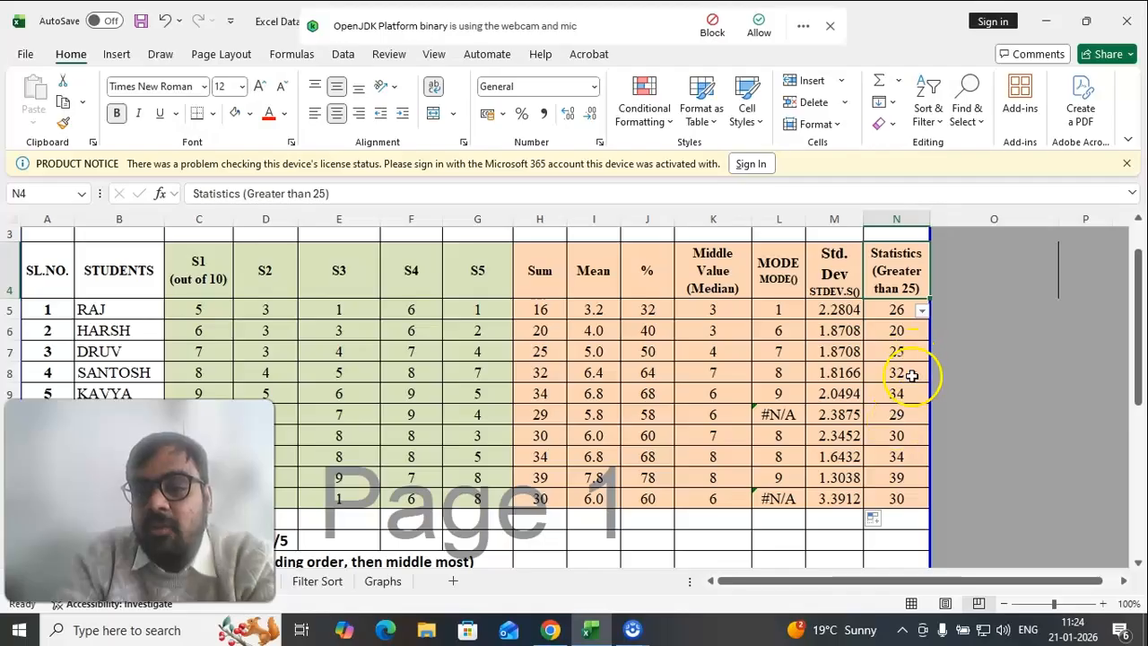
# Remove the existing filter from the Statistics column and apply a new one to N5:N15
pyautogui.moveTo(894, 310); pyautogui.dragTo(889, 500)
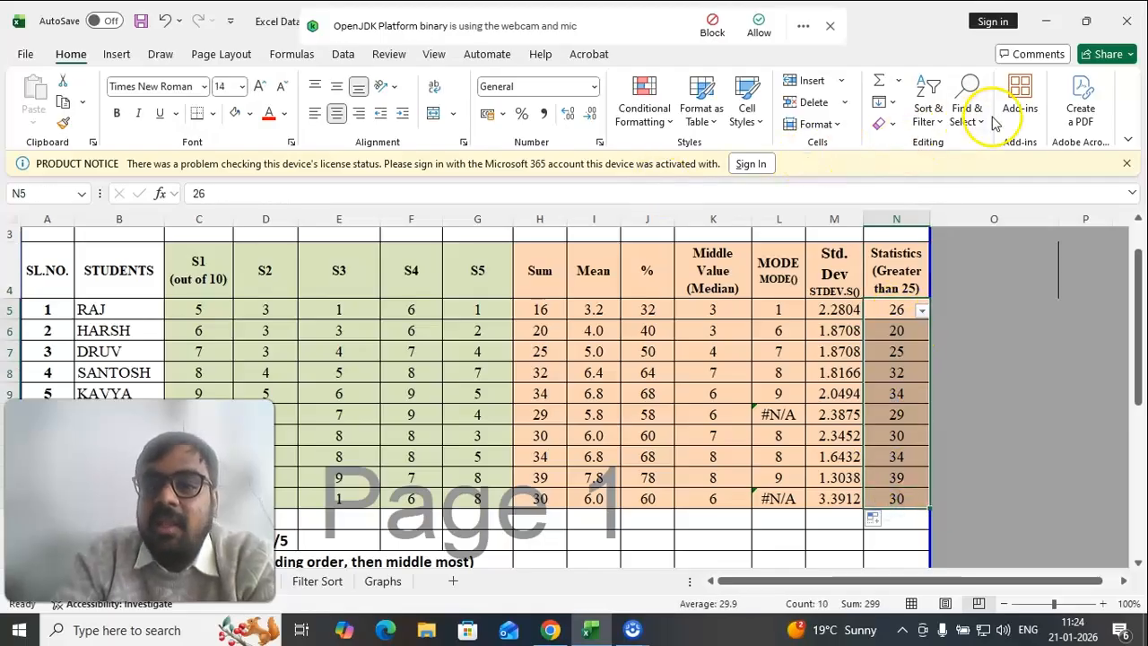
pyautogui.click(924, 117)
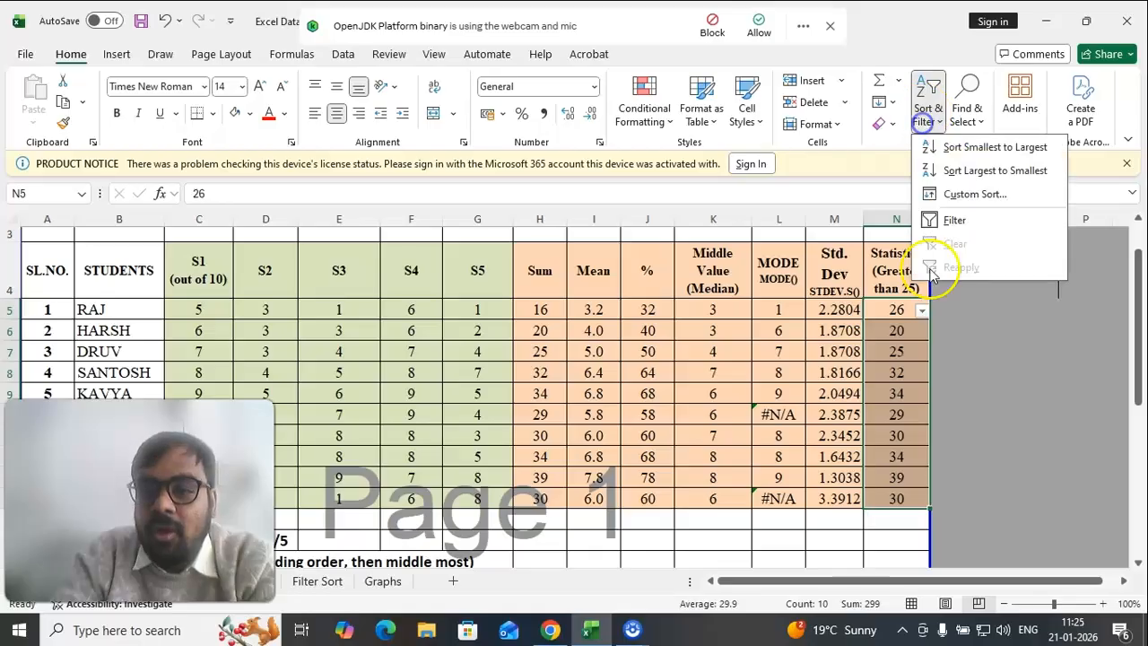
pyautogui.click(951, 221)
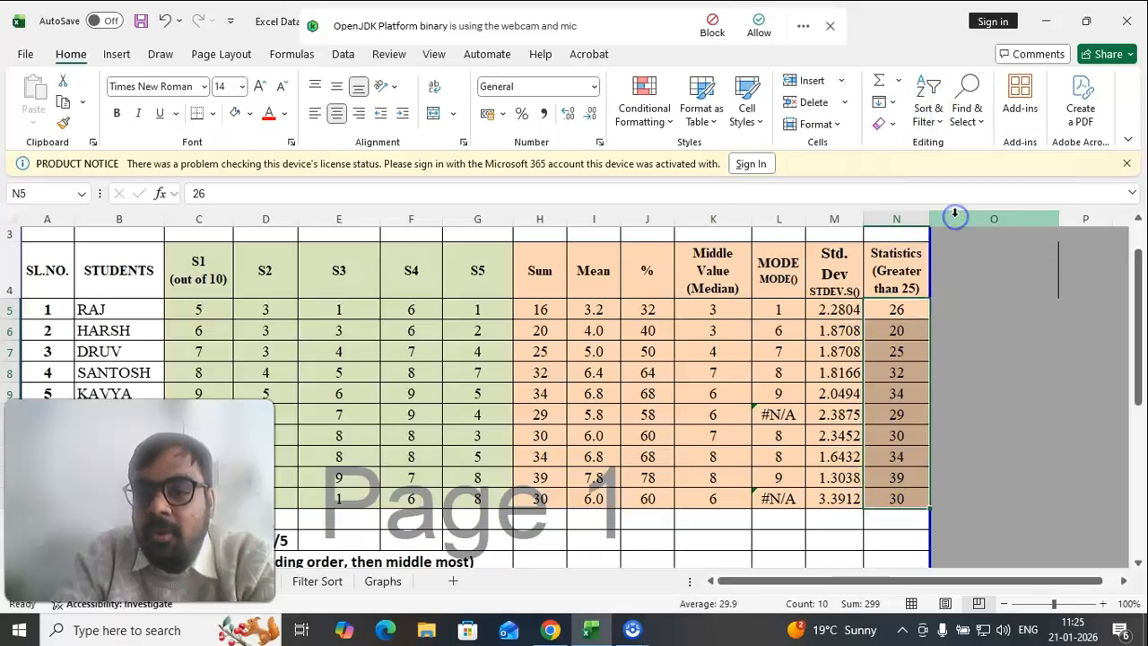
pyautogui.moveTo(904, 285); pyautogui.dragTo(900, 510)
pyautogui.click(927, 106)
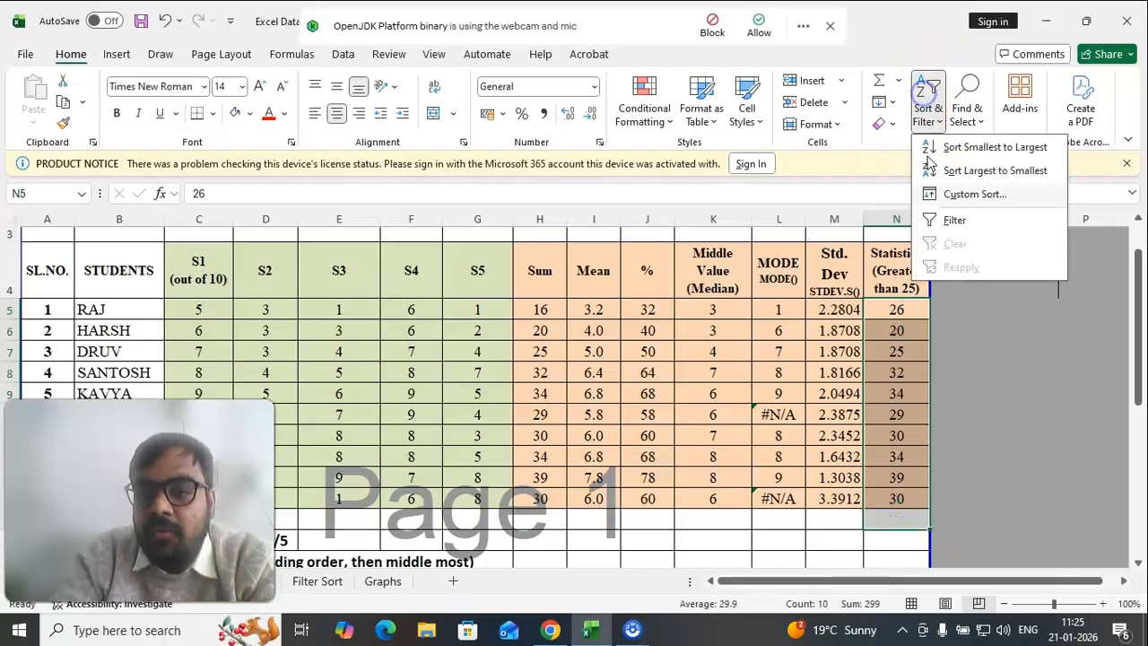
pyautogui.click(935, 224)
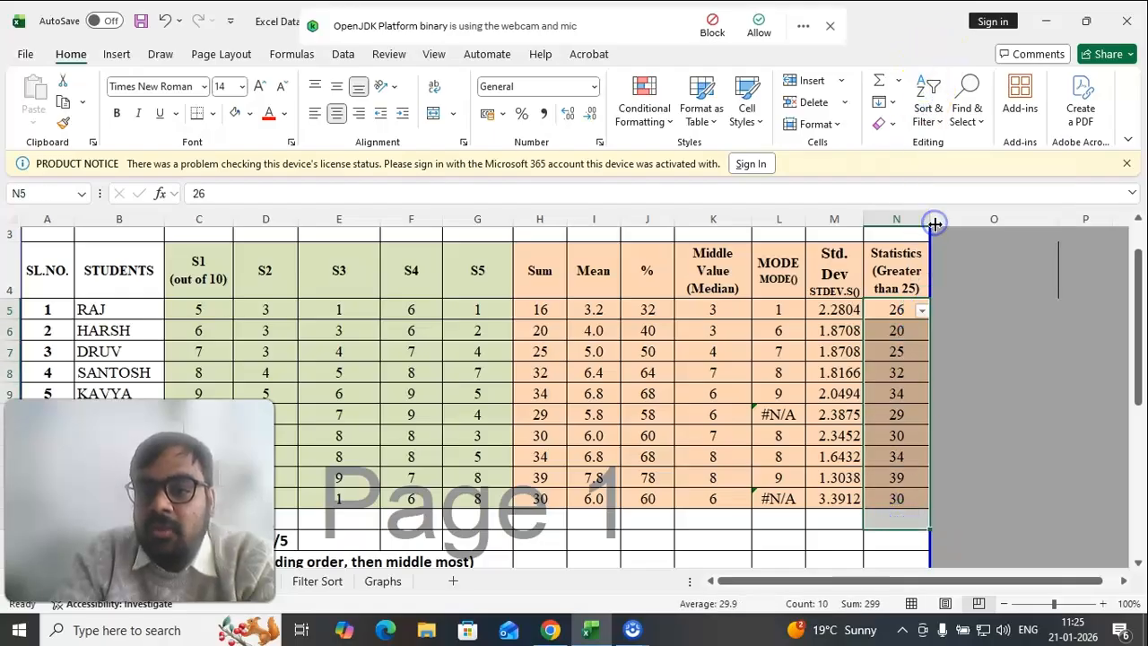
# Filter the Statistics column to show only rows greater than 25 and go through the matching students
pyautogui.click(921, 311)
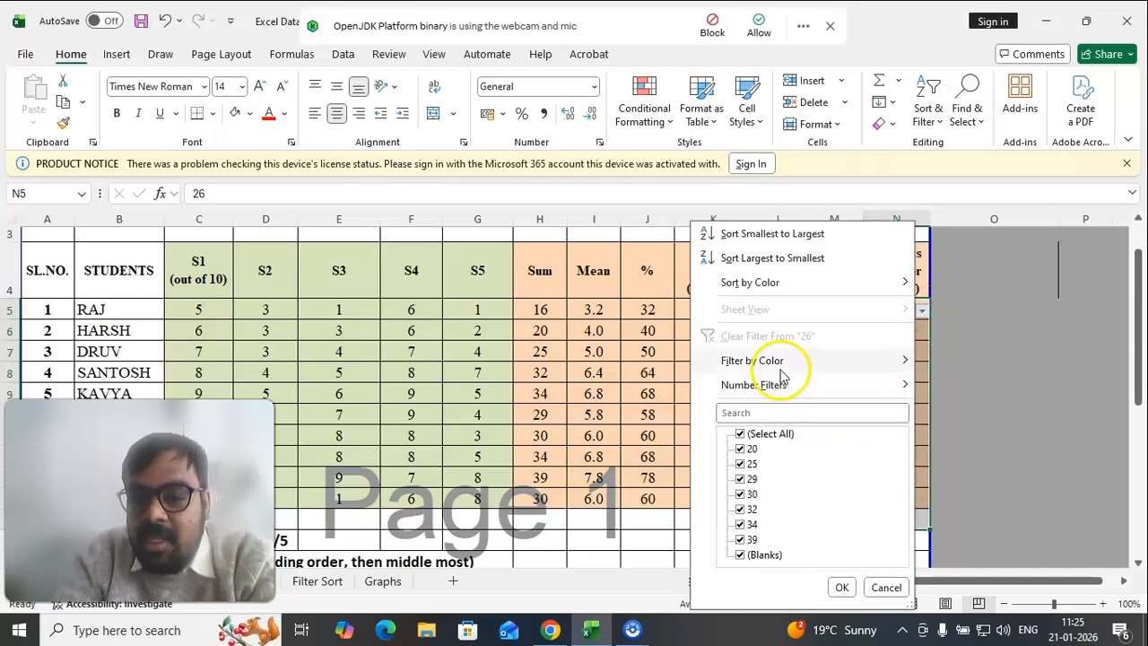
pyautogui.moveTo(779, 384)
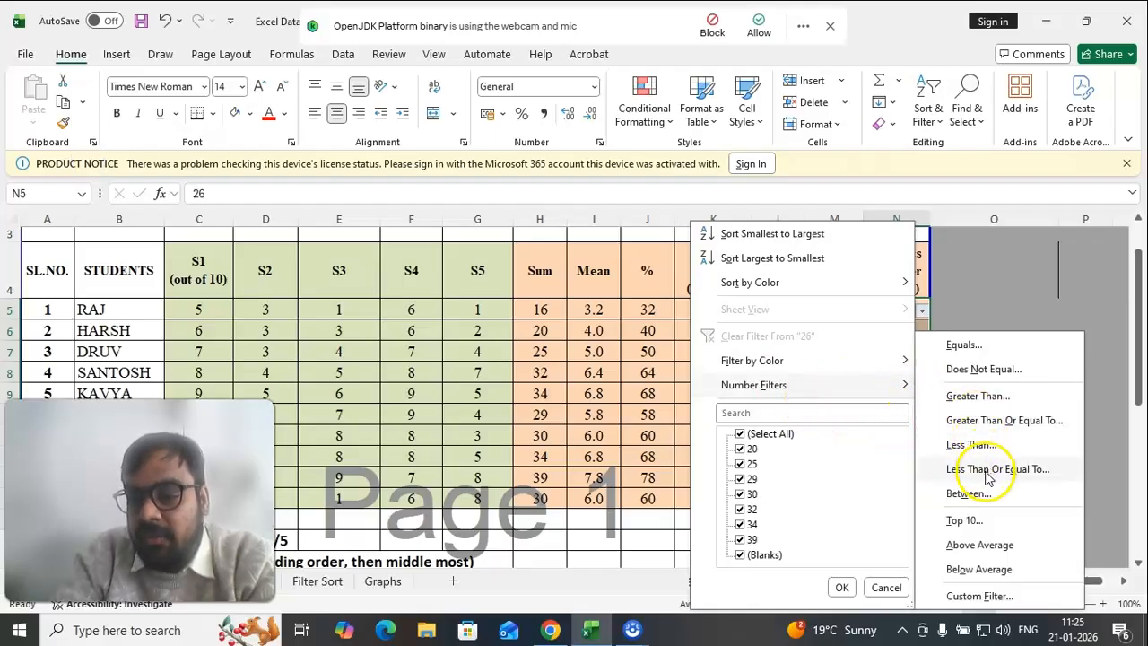
pyautogui.click(995, 395)
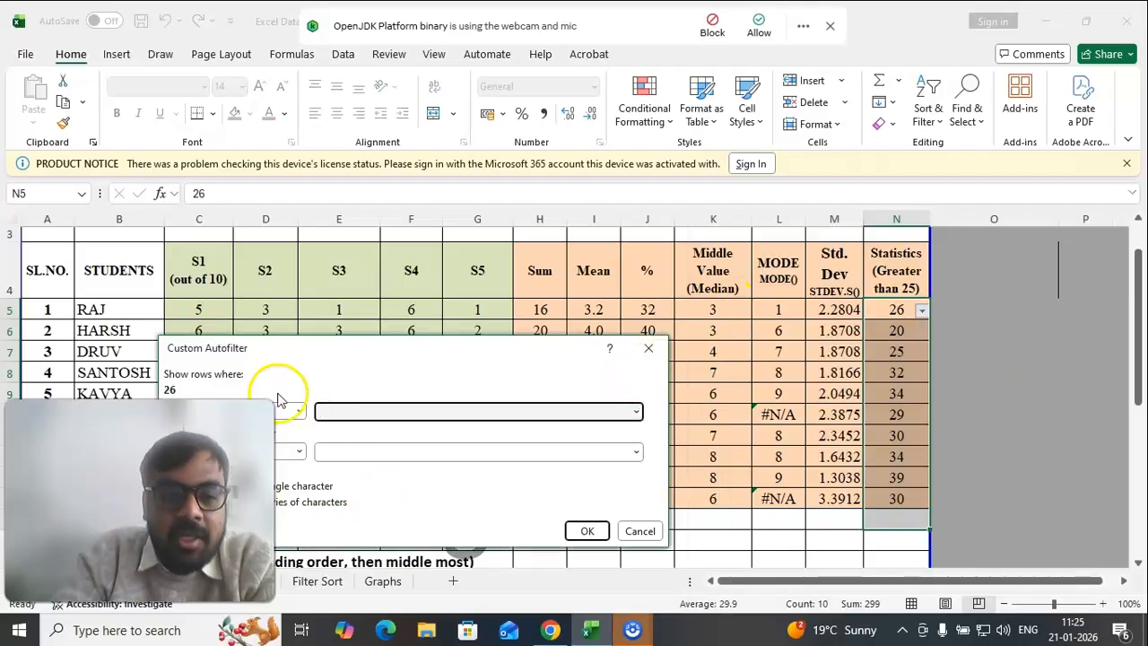
pyautogui.moveTo(139, 500); pyautogui.dragTo(163, 196)
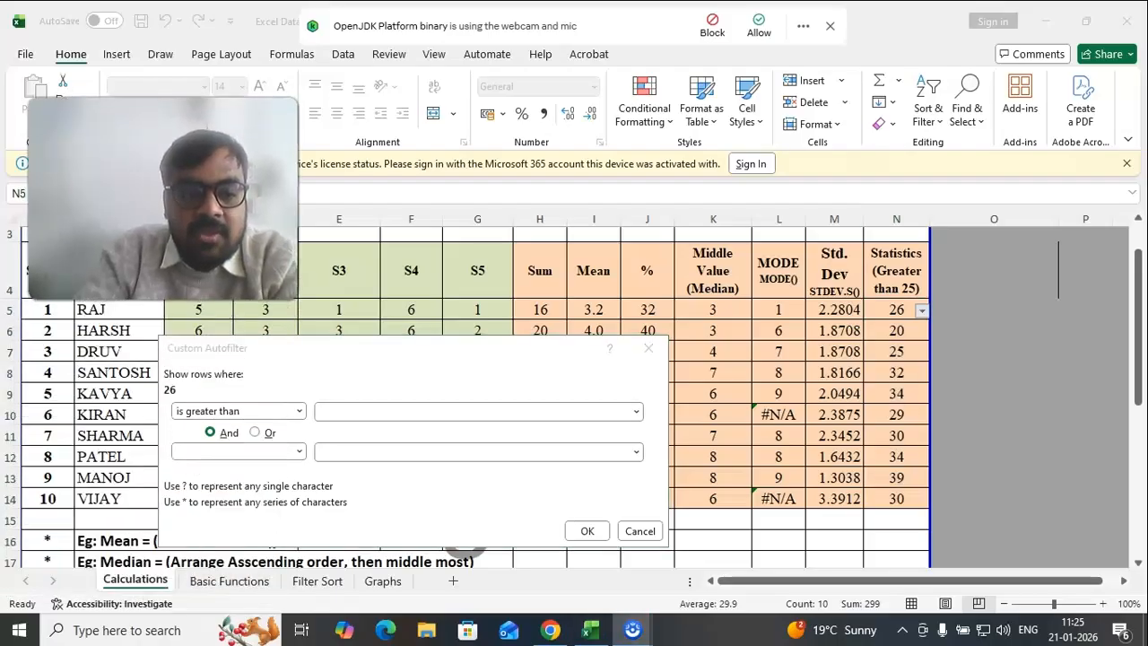
pyautogui.click(365, 414)
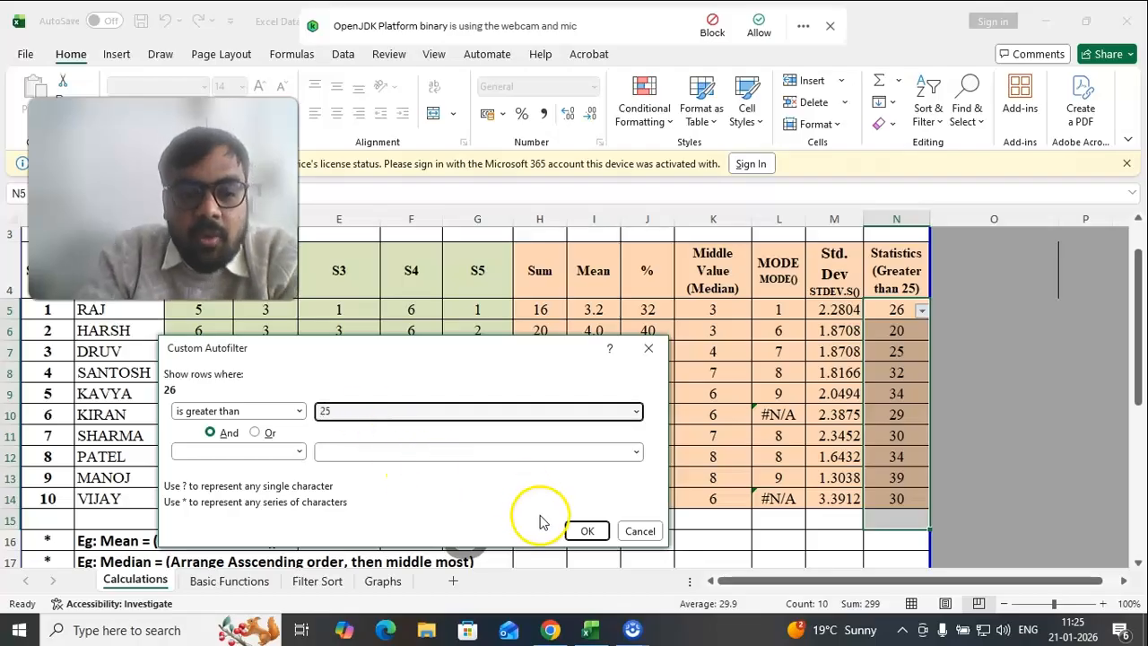
pyautogui.click(587, 531)
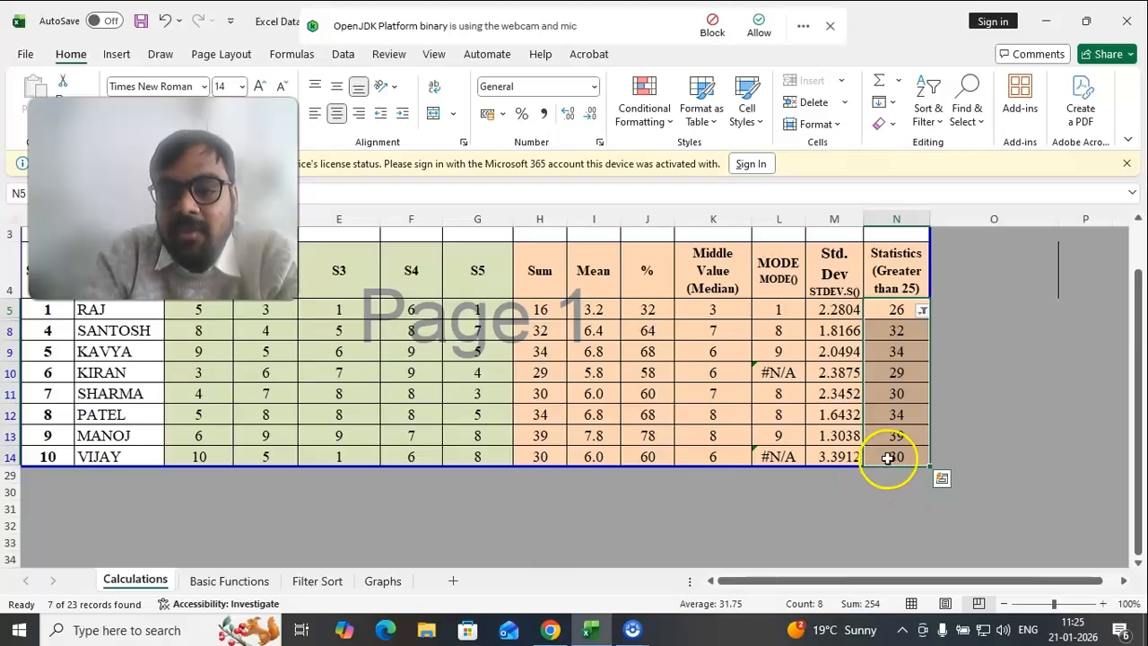
pyautogui.scroll(1, 888, 468)
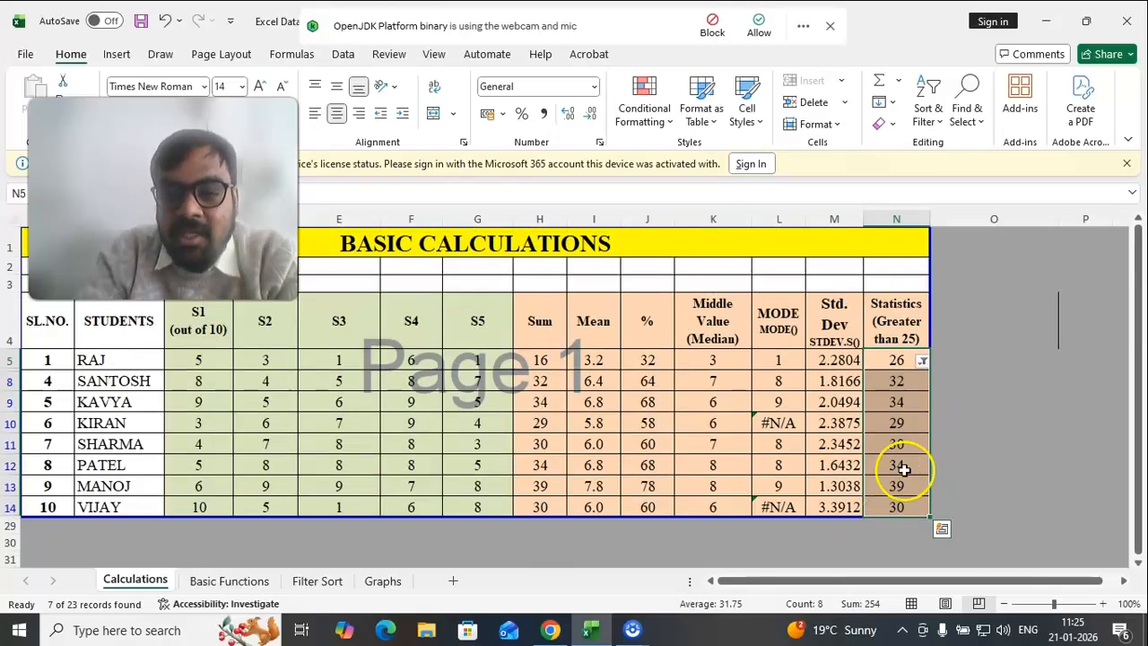
pyautogui.moveTo(98, 359); pyautogui.dragTo(104, 500)
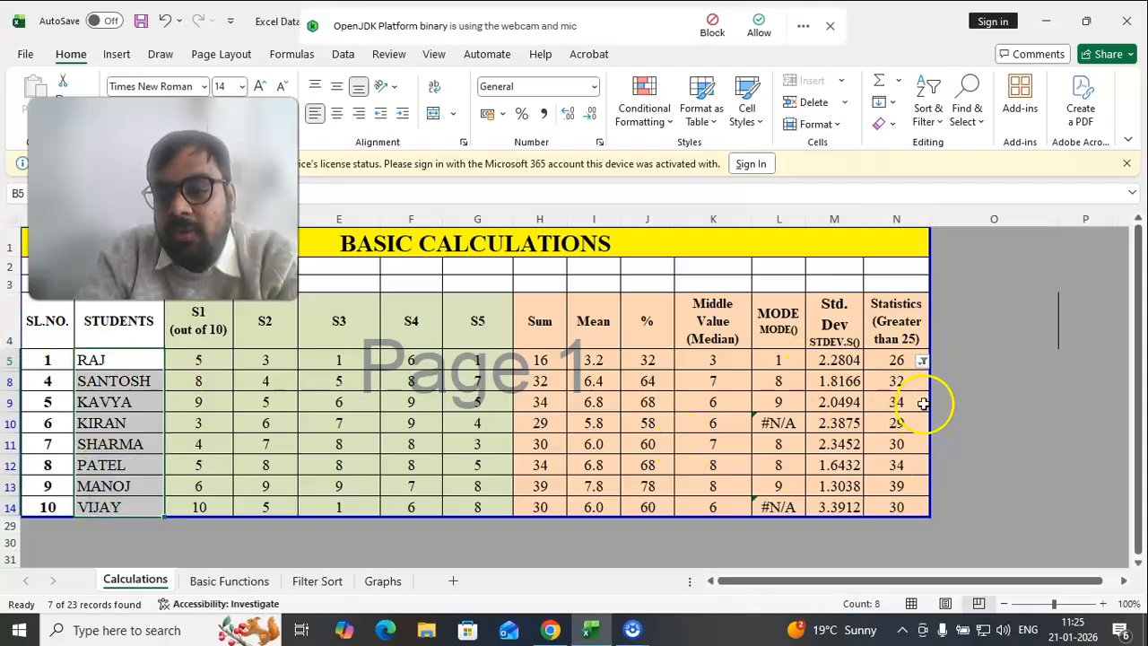
# Show every student row again by reselecting all values in the Statistics column's filter
pyautogui.click(921, 361)
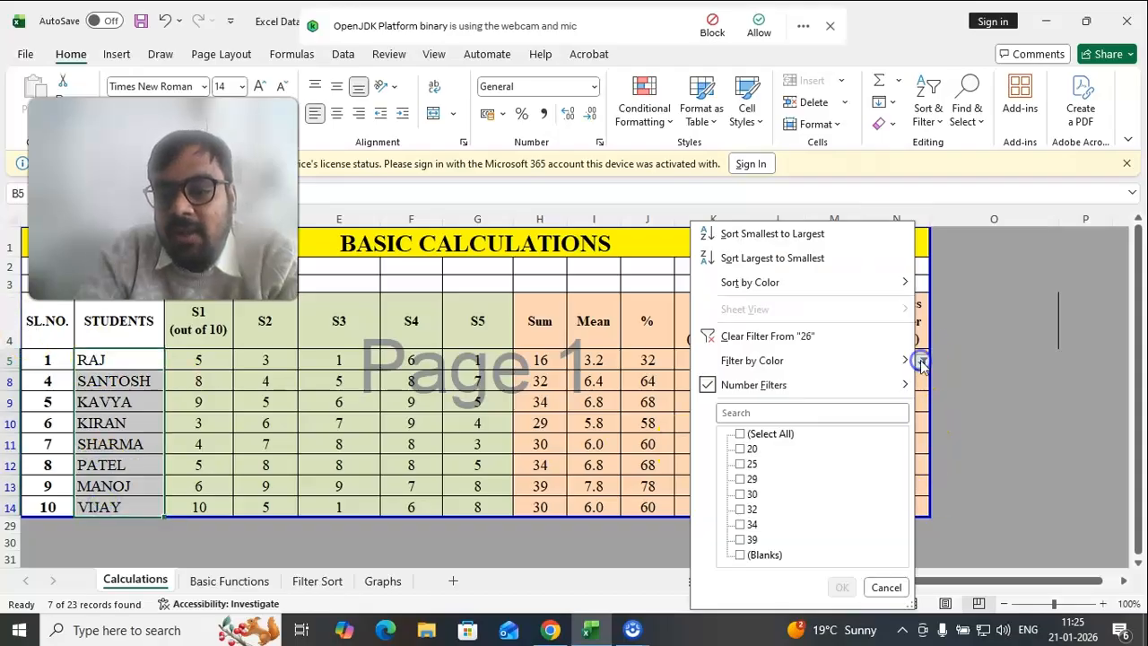
pyautogui.click(740, 434)
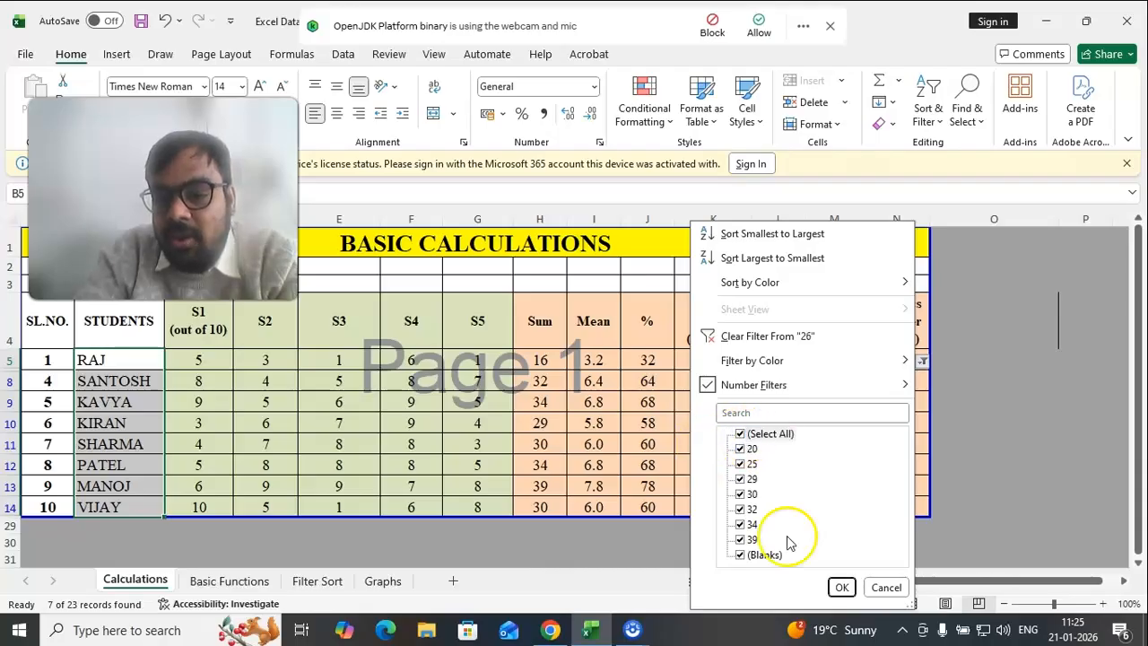
pyautogui.click(840, 588)
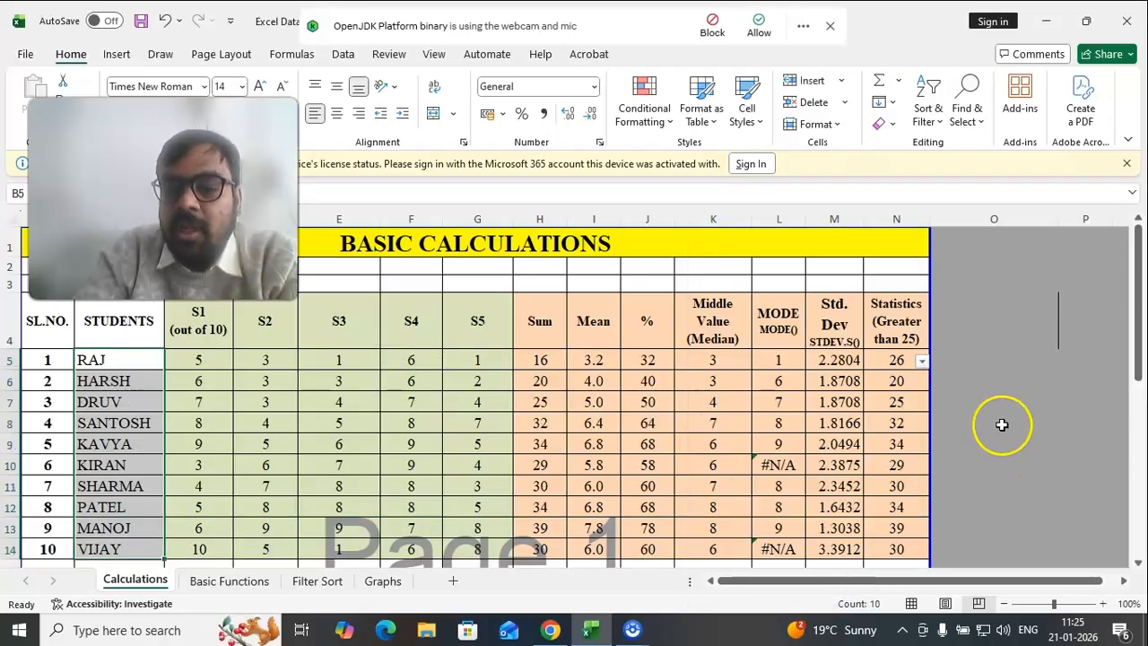
pyautogui.scroll(-1, 870, 425)
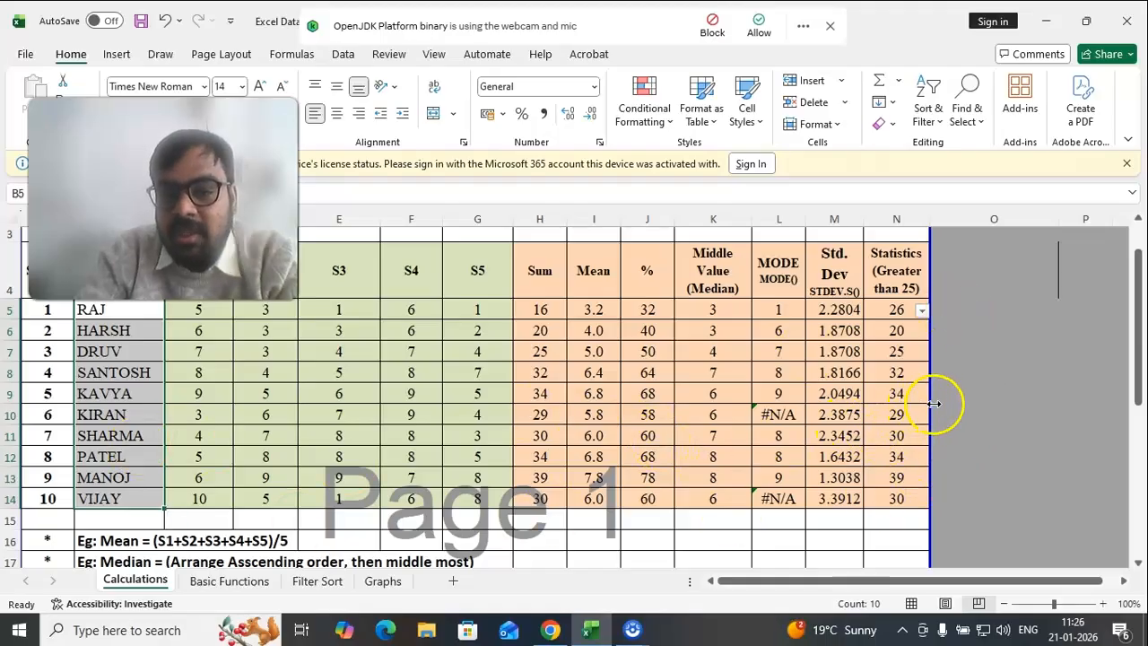
# Review the MODE, Std. Dev and Statistics columns on the Calculations sheet
pyautogui.scroll(1, 975, 392)
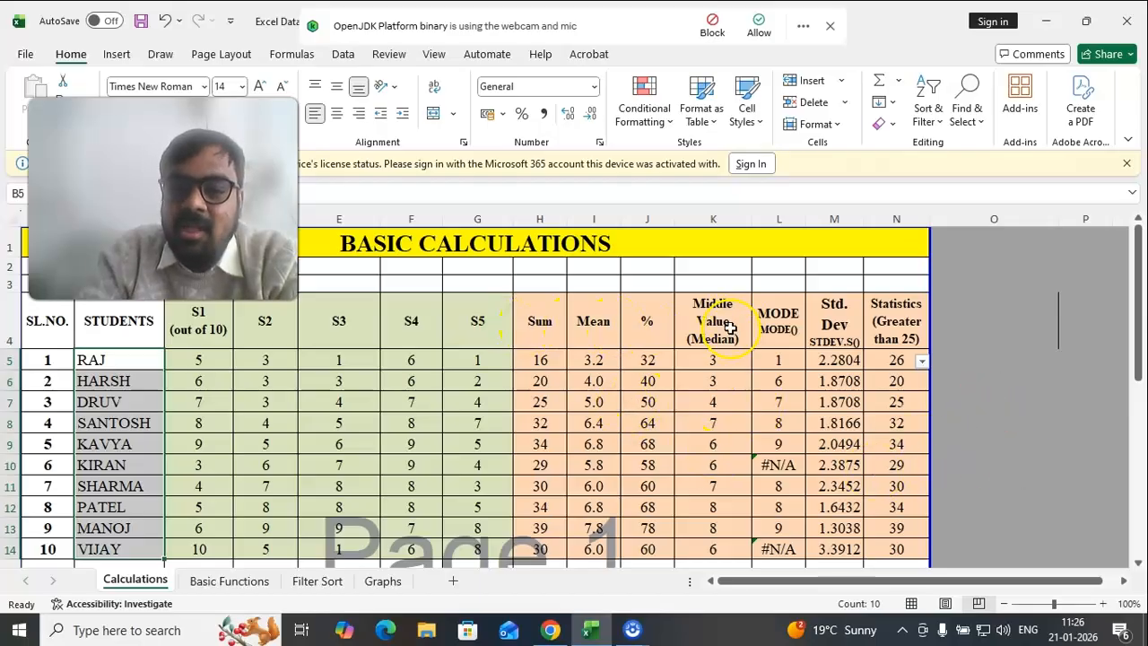
pyautogui.click(794, 316)
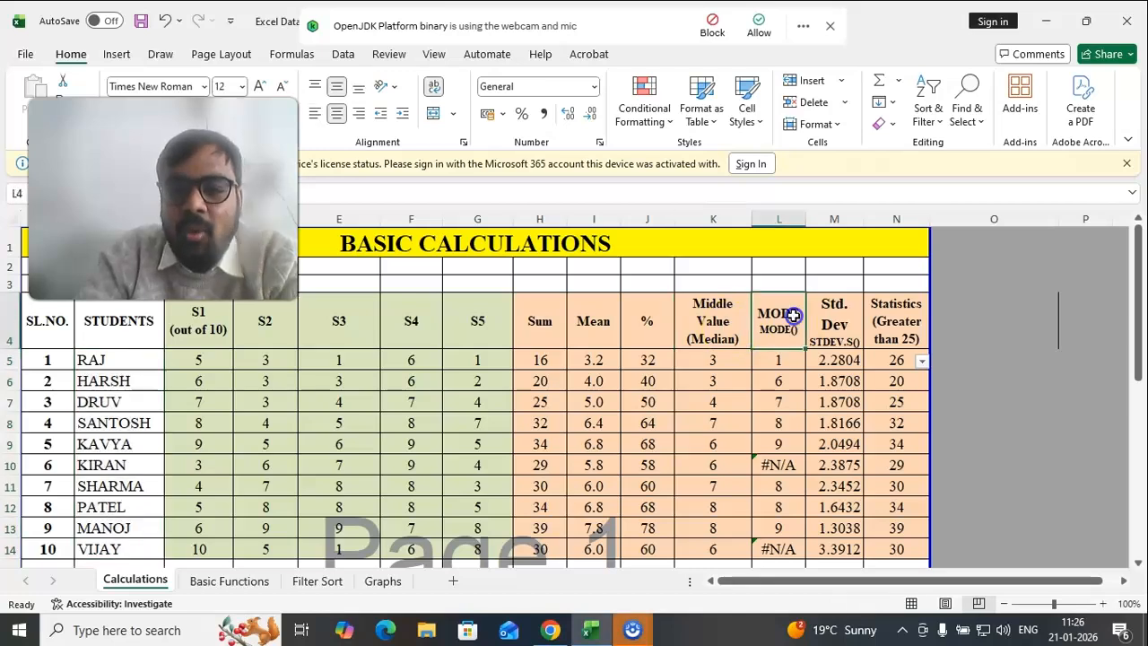
pyautogui.click(809, 324)
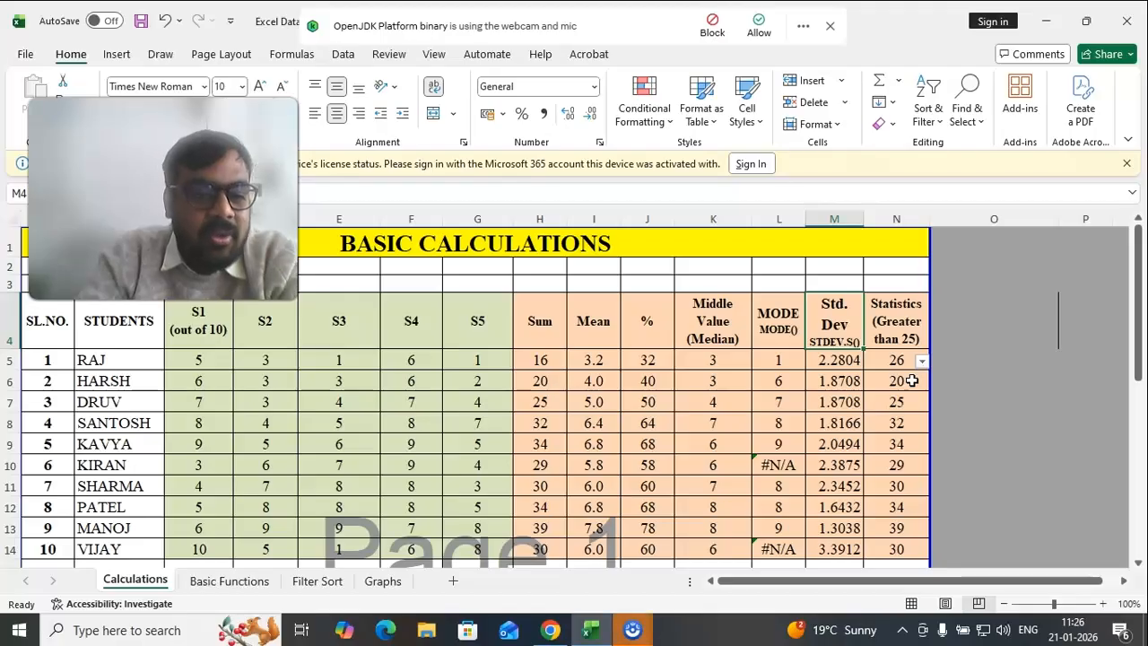
pyautogui.scroll(-1, 199, 406)
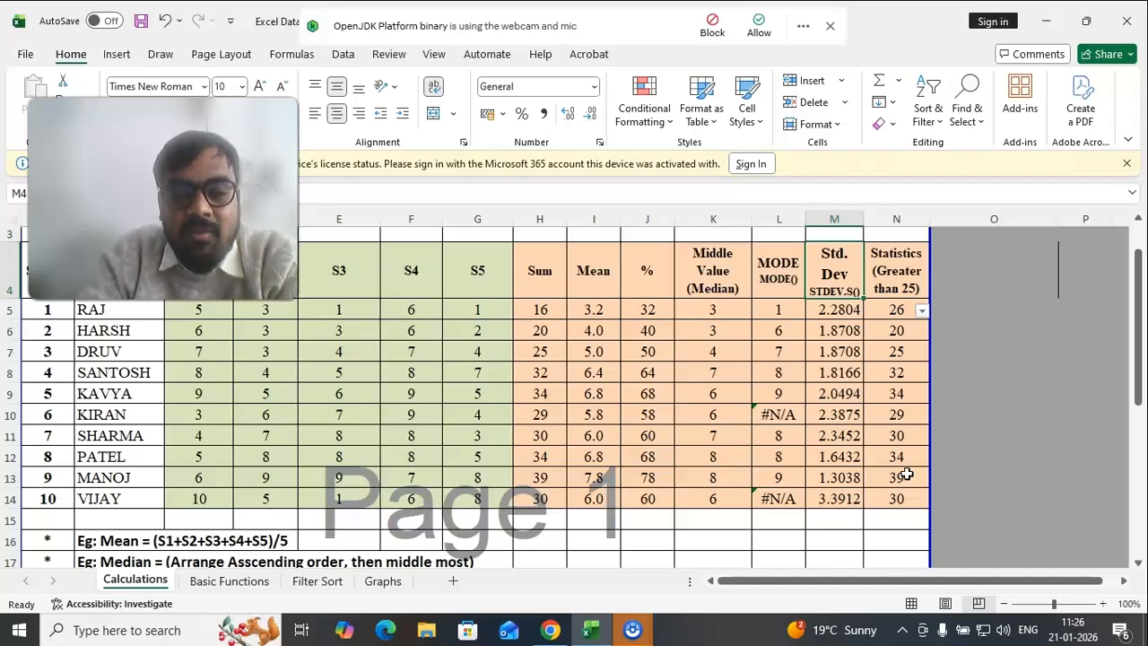
# Open the Filter Sort sheet
pyautogui.click(318, 580)
pyautogui.moveTo(163, 199); pyautogui.dragTo(1057, 101)
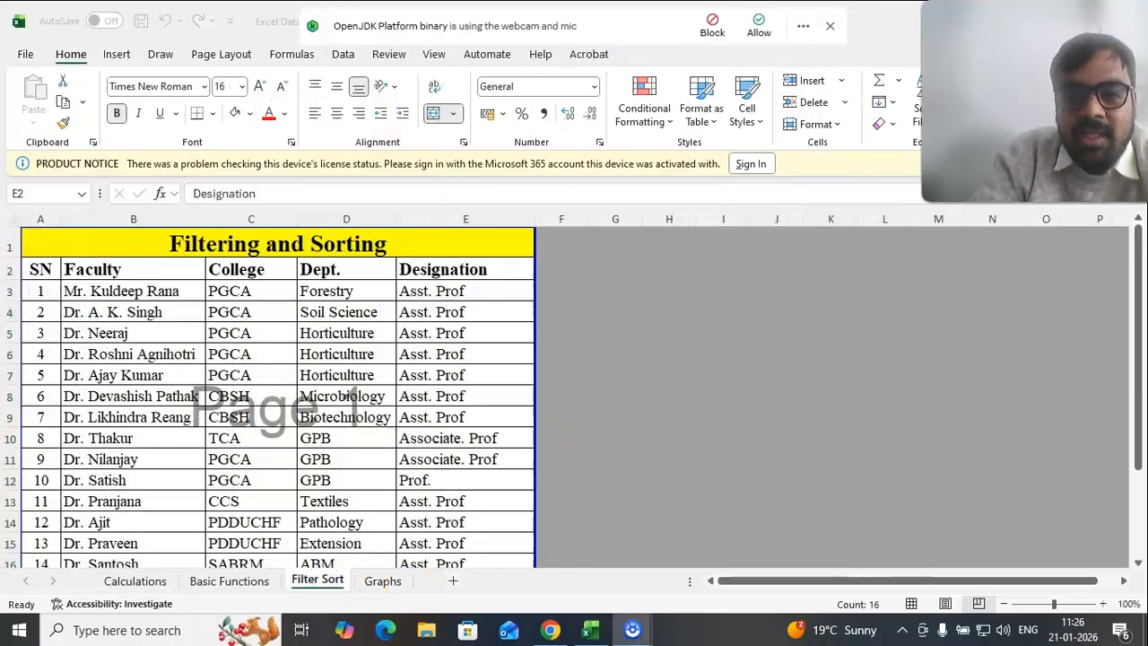
pyautogui.click(482, 377)
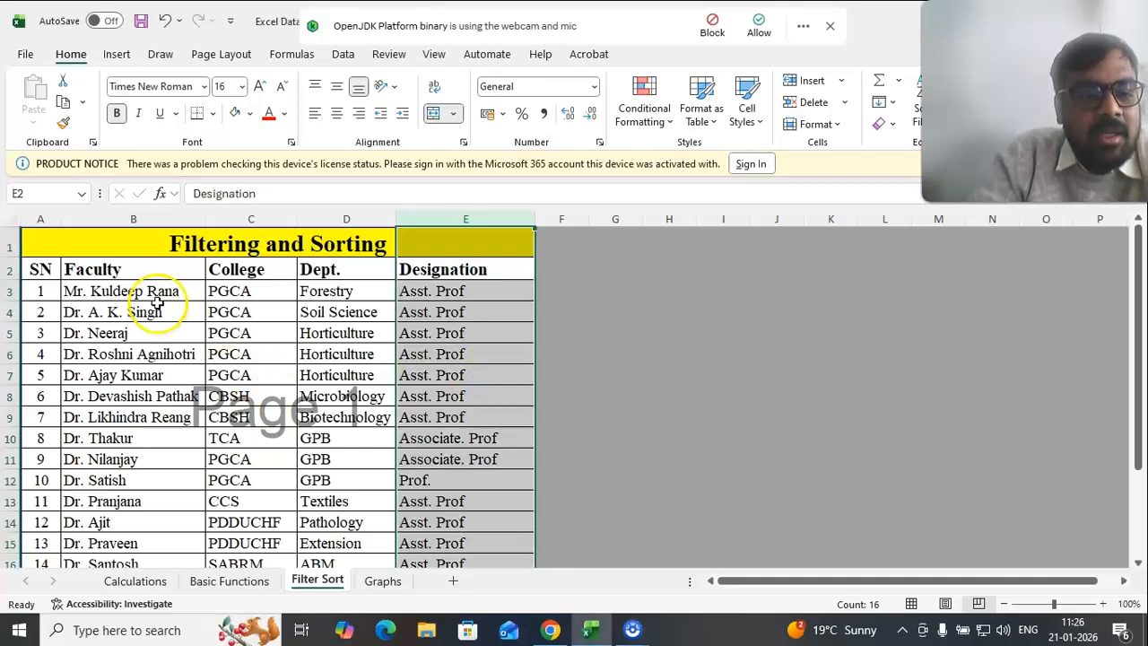
# Examine the Faculty, College, Dept. and Designation entries in the faculty list
pyautogui.moveTo(120, 292); pyautogui.dragTo(149, 525)
pyautogui.moveTo(257, 302); pyautogui.dragTo(274, 500)
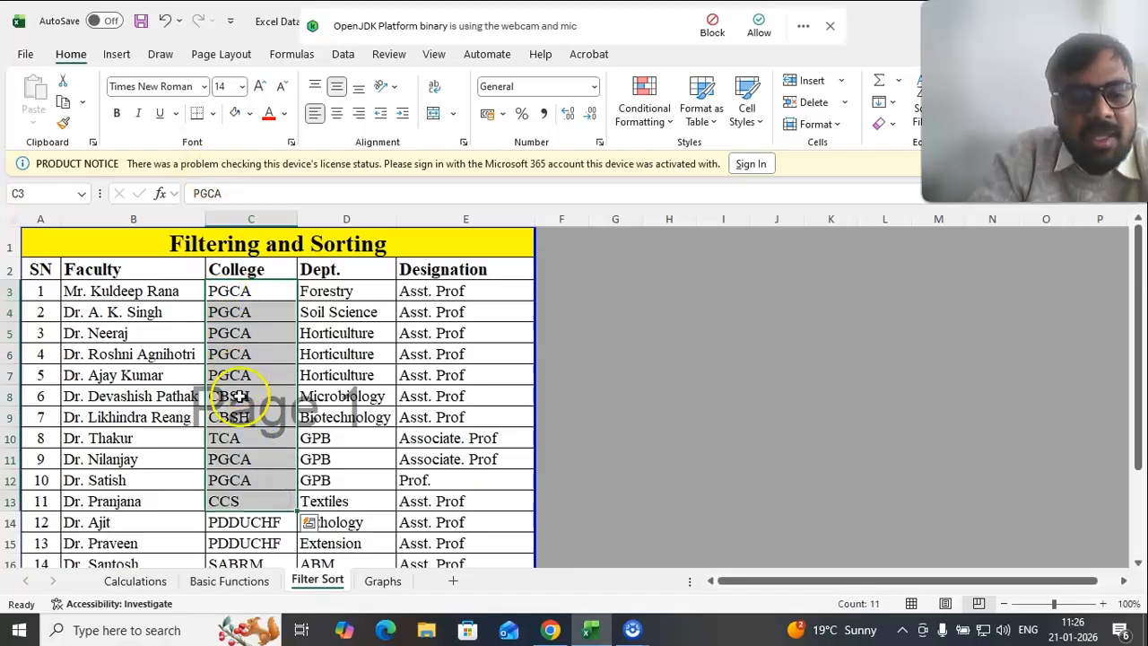
pyautogui.click(242, 443)
pyautogui.click(251, 505)
pyautogui.click(252, 527)
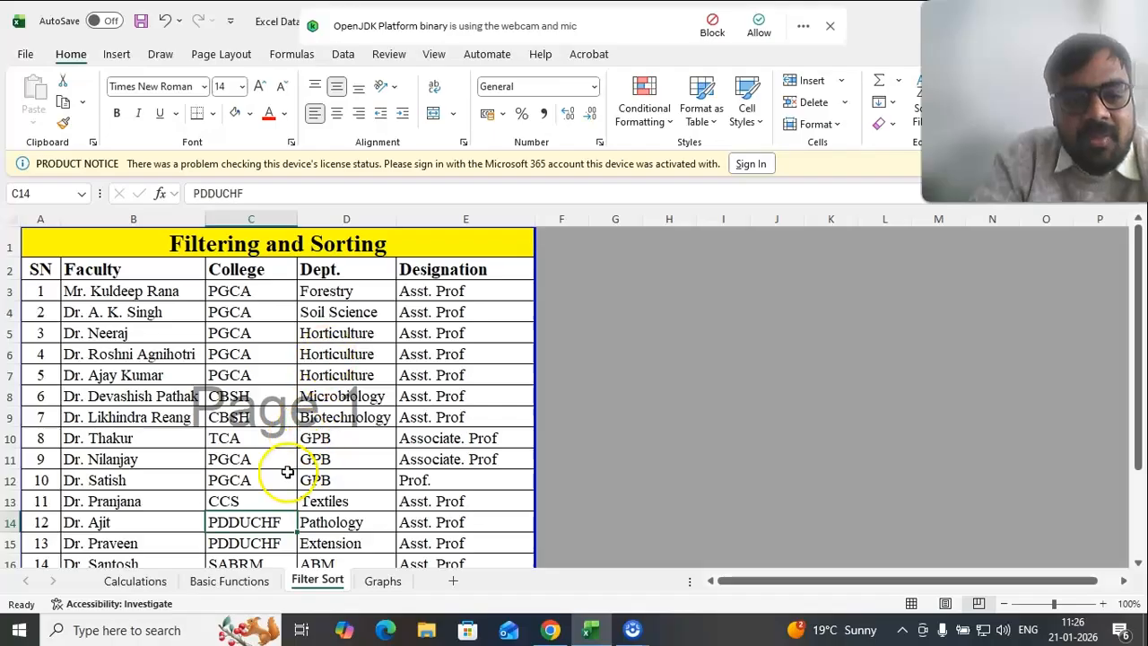
pyautogui.scroll(-2, 269, 475)
pyautogui.click(253, 441)
pyautogui.scroll(2, 368, 438)
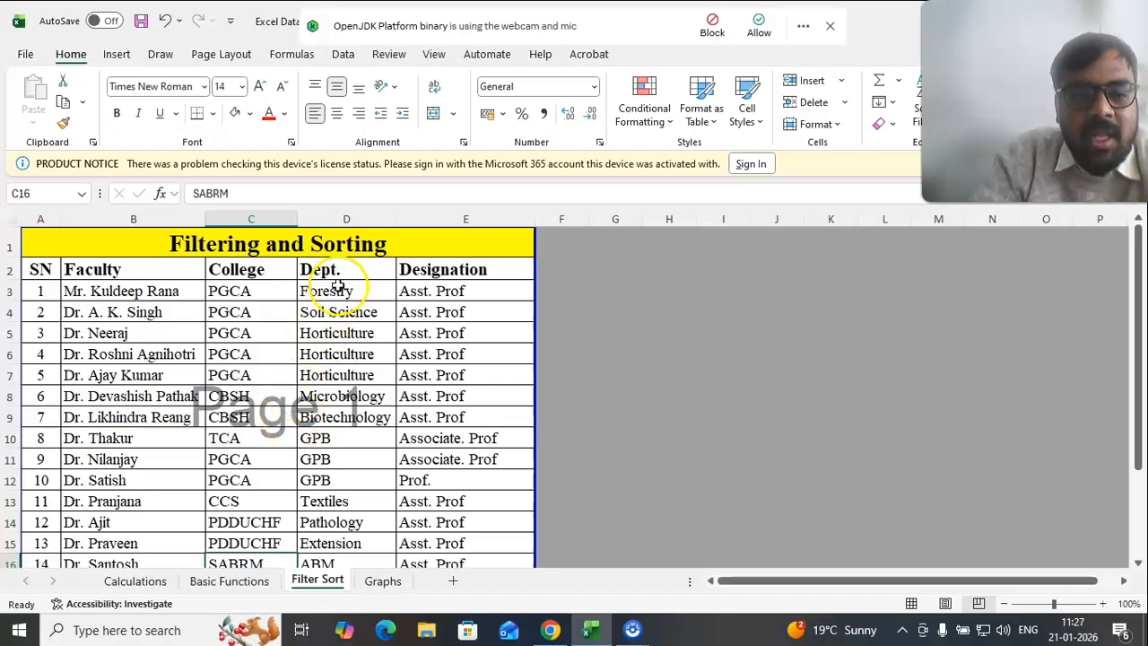
pyautogui.moveTo(314, 291); pyautogui.dragTo(357, 483)
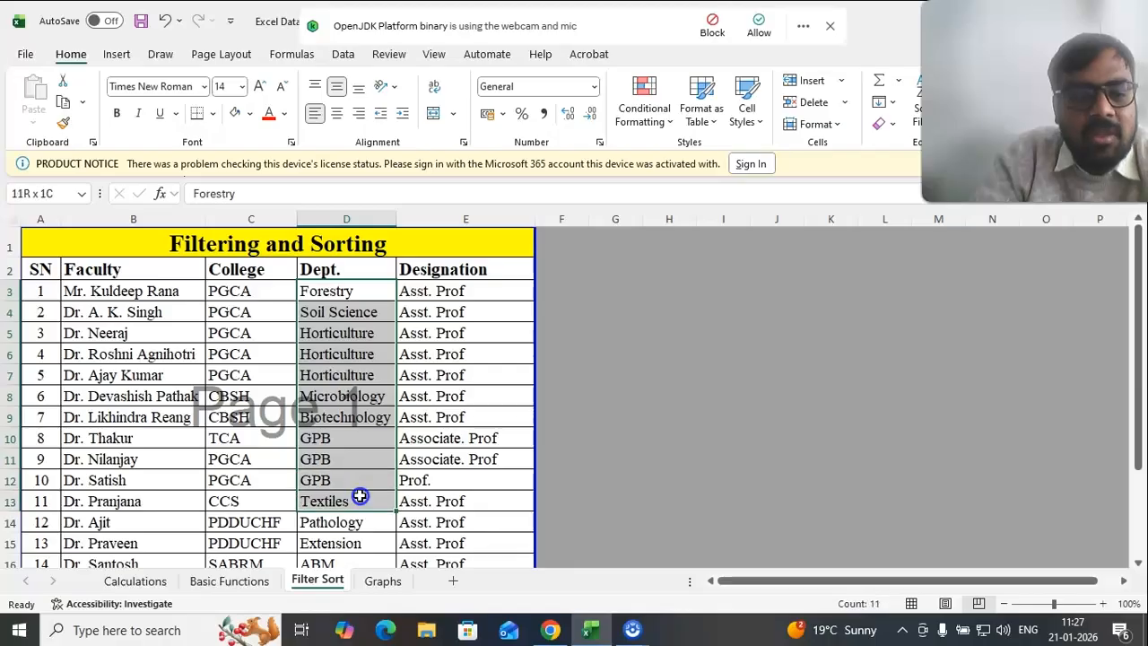
pyautogui.moveTo(431, 290); pyautogui.dragTo(431, 312)
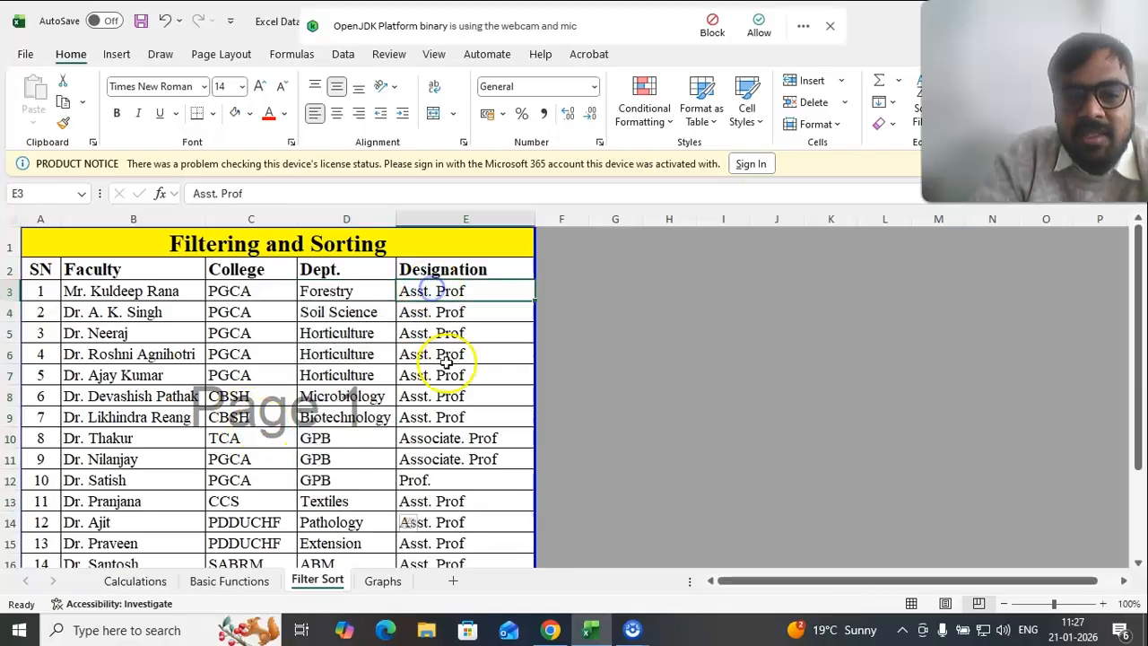
pyautogui.click(453, 505)
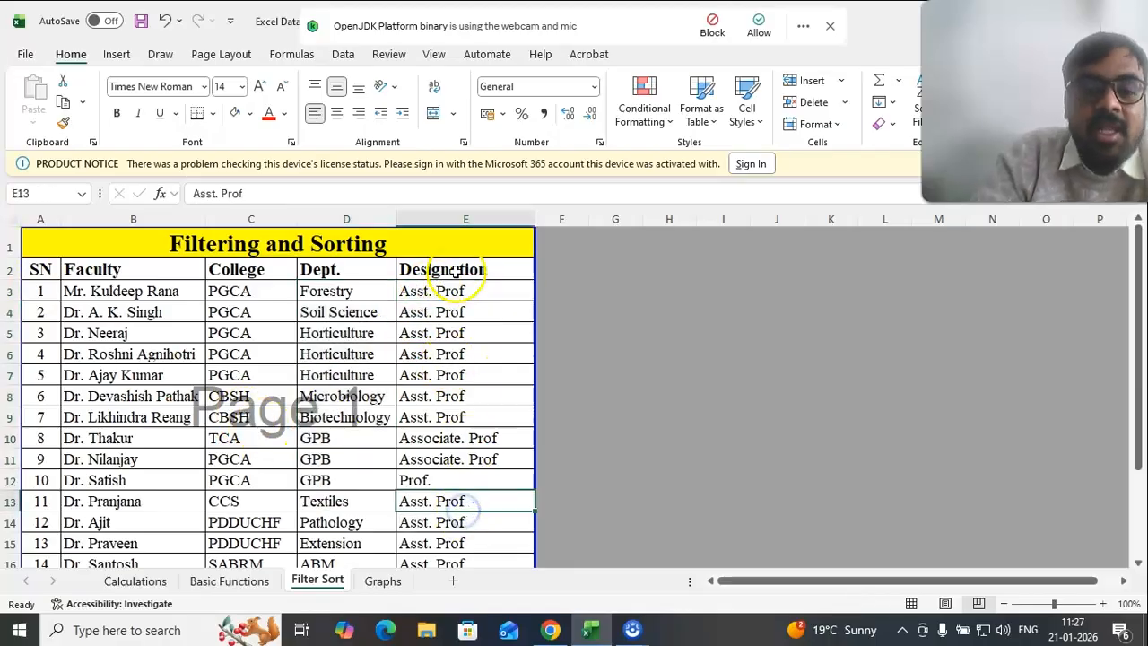
# Apply a filter to the whole Designation column, column E
pyautogui.click(458, 215)
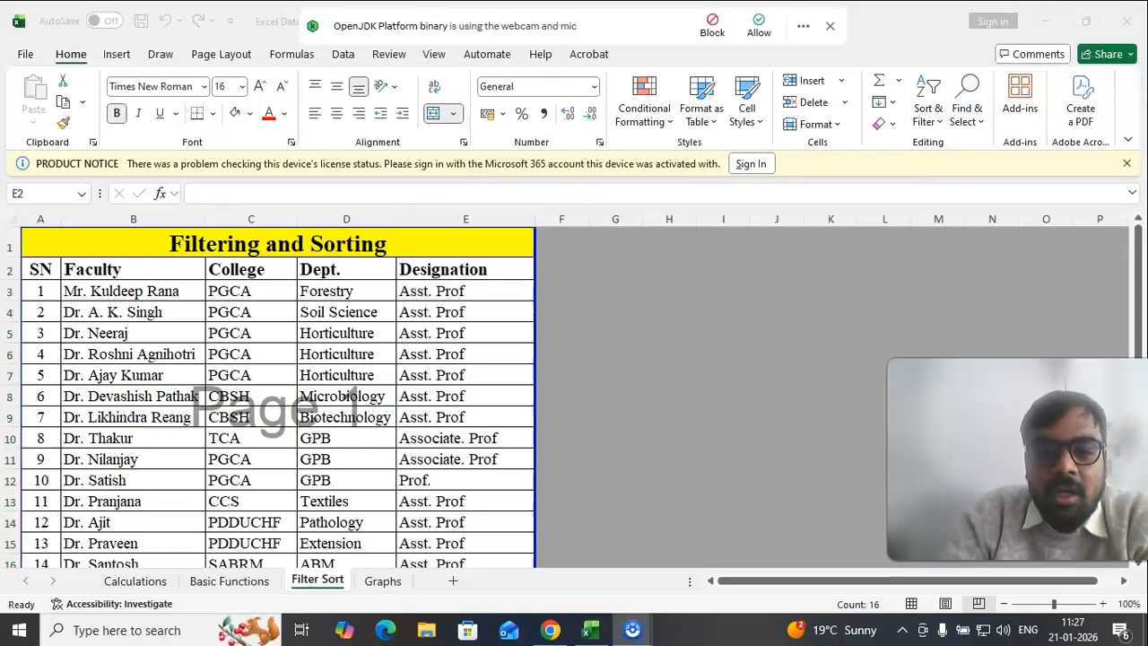
pyautogui.scroll(-1, 547, 257)
pyautogui.scroll(1, 548, 257)
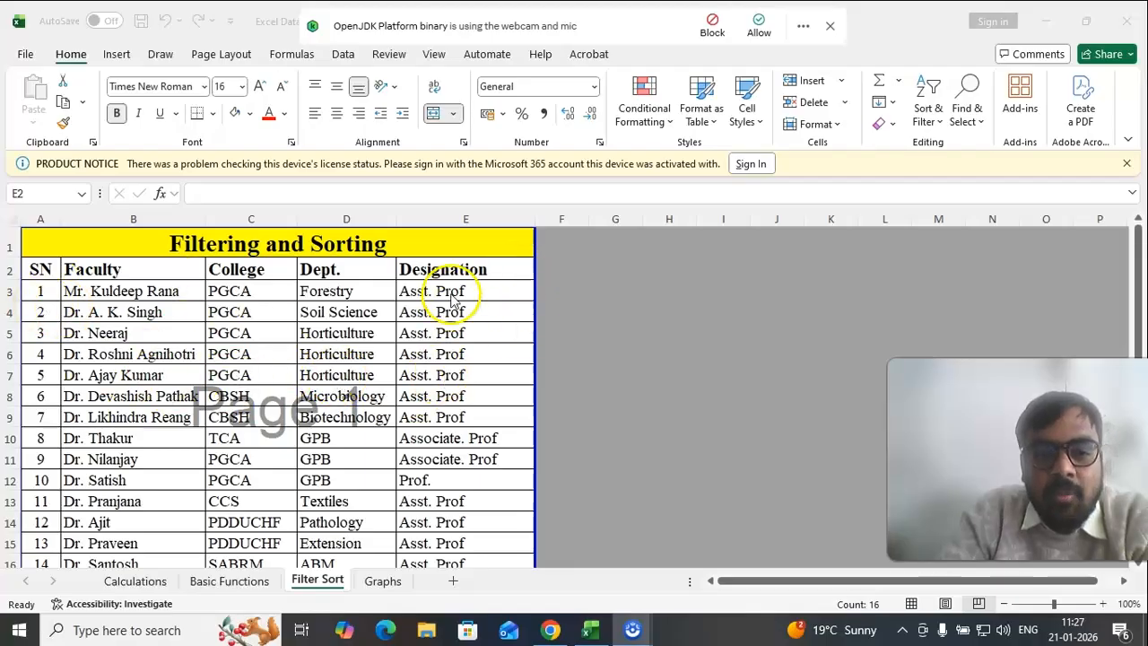
pyautogui.hotkey('ctrl', 'space')
pyautogui.click(450, 458)
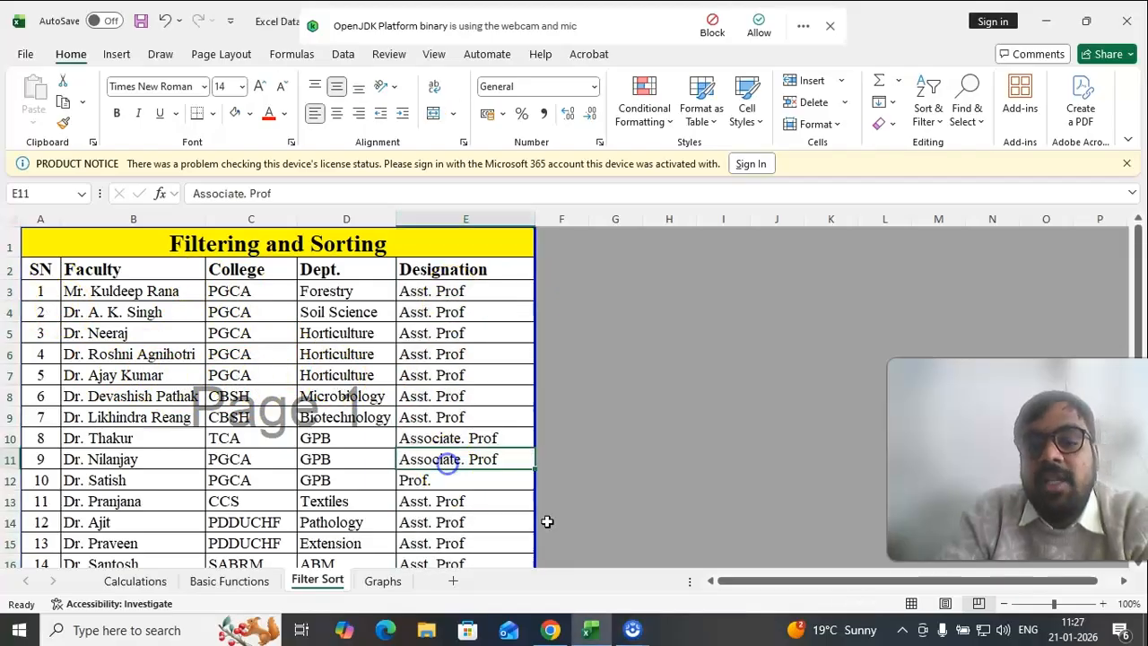
pyautogui.click(450, 220)
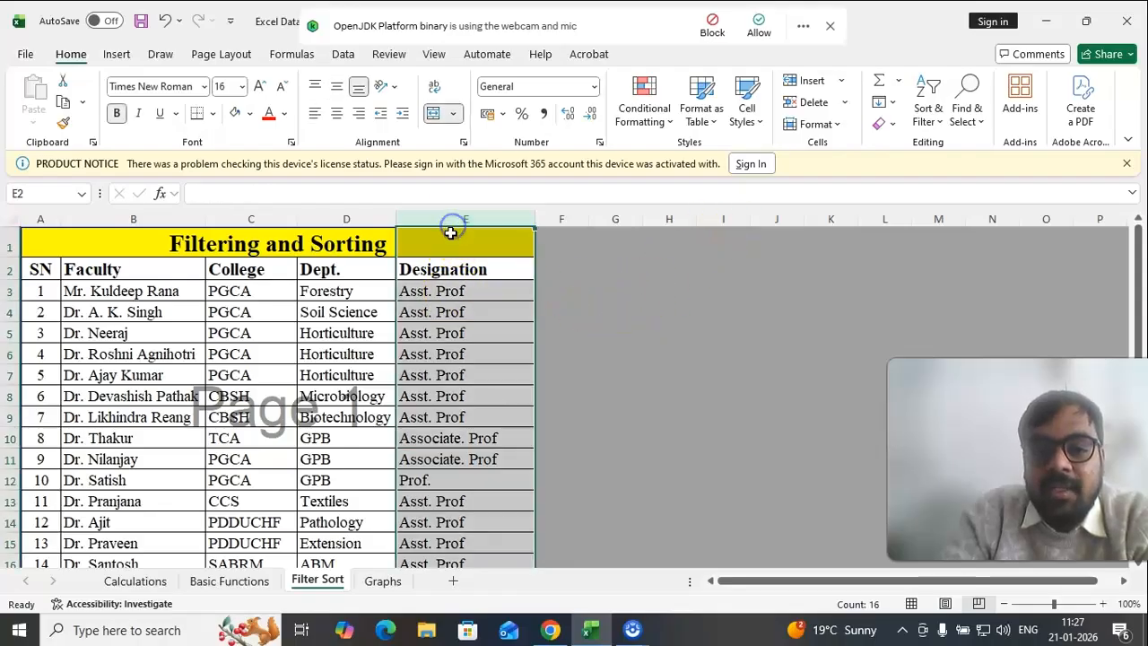
pyautogui.click(932, 99)
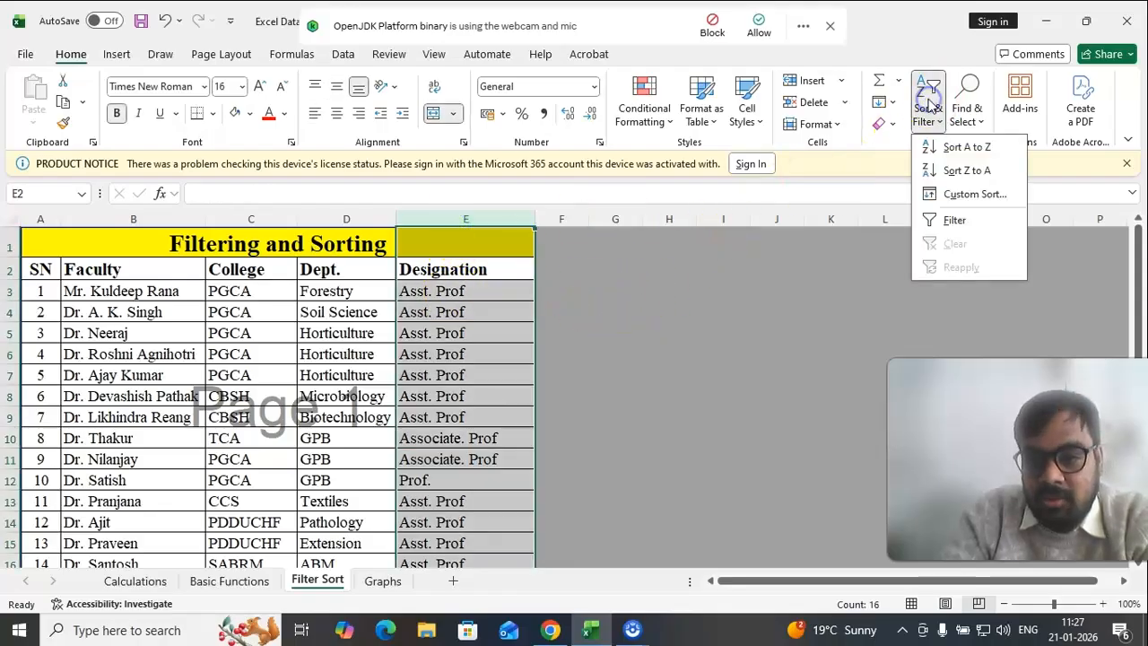
pyautogui.click(951, 221)
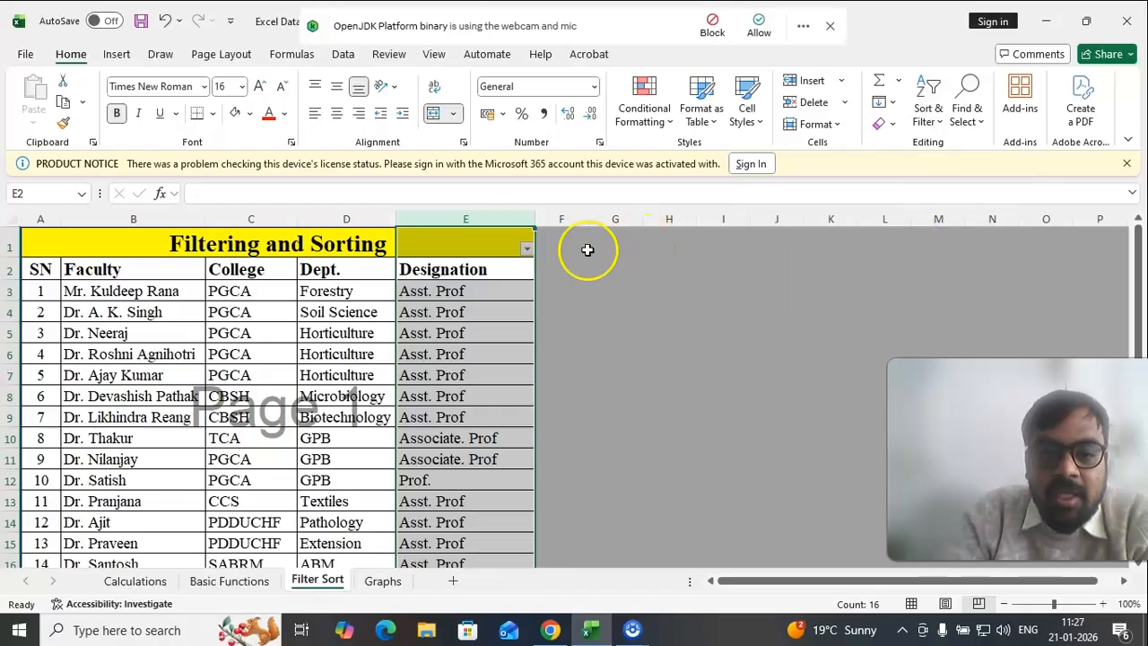
# Filter the Designation column to show only the Associate. Prof rows
pyautogui.click(527, 250)
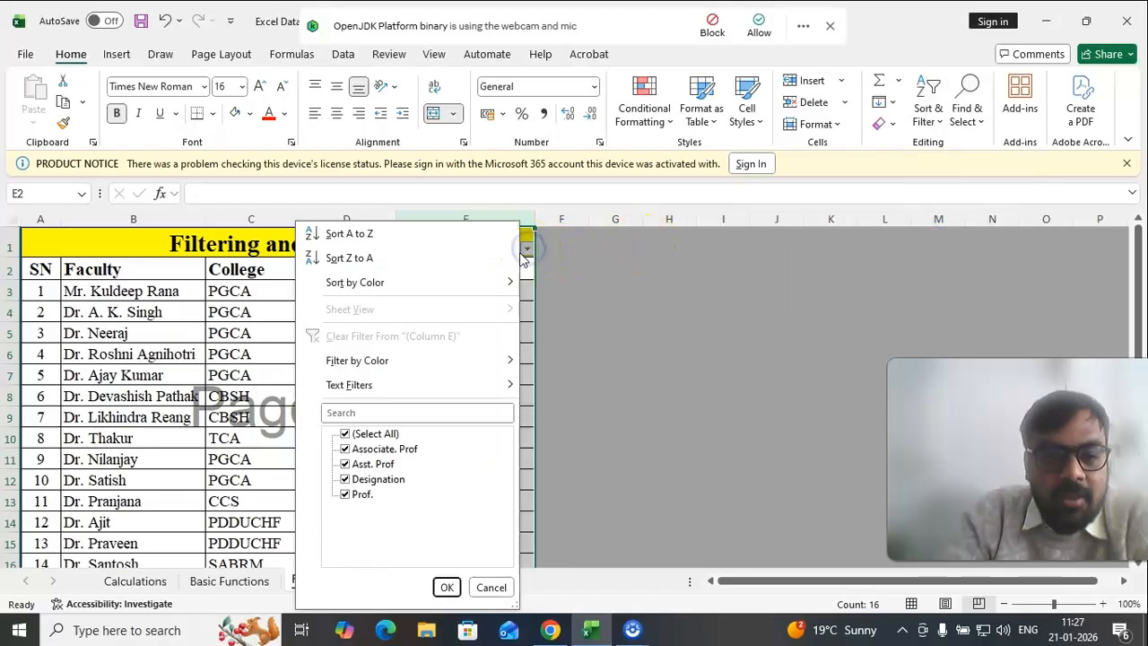
pyautogui.click(376, 435)
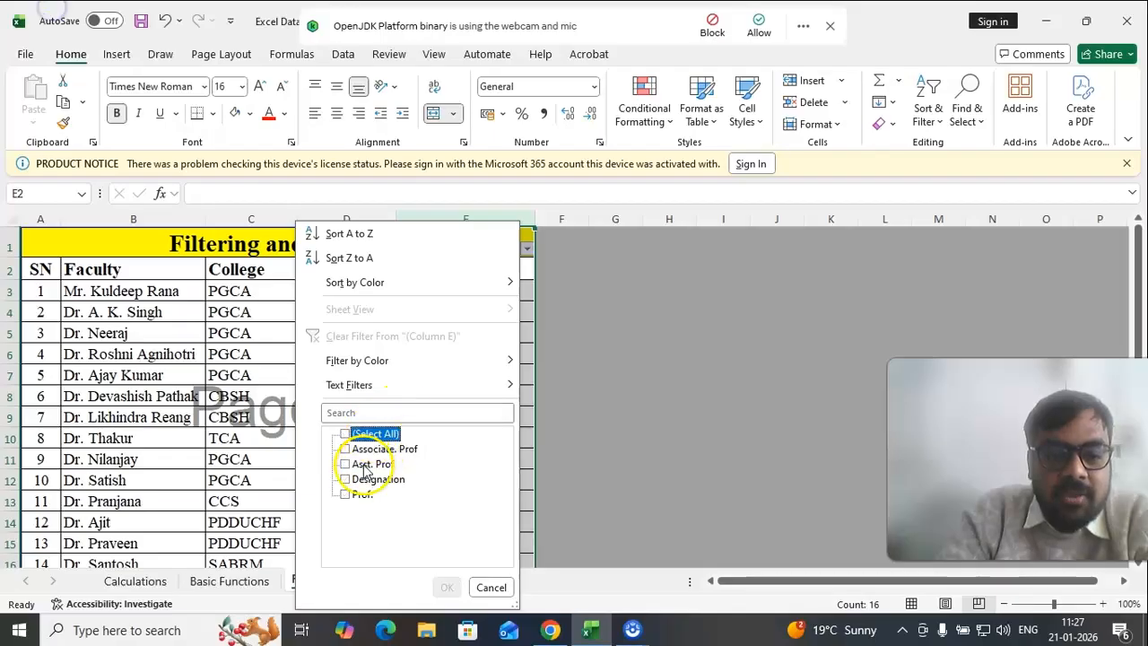
pyautogui.click(360, 449)
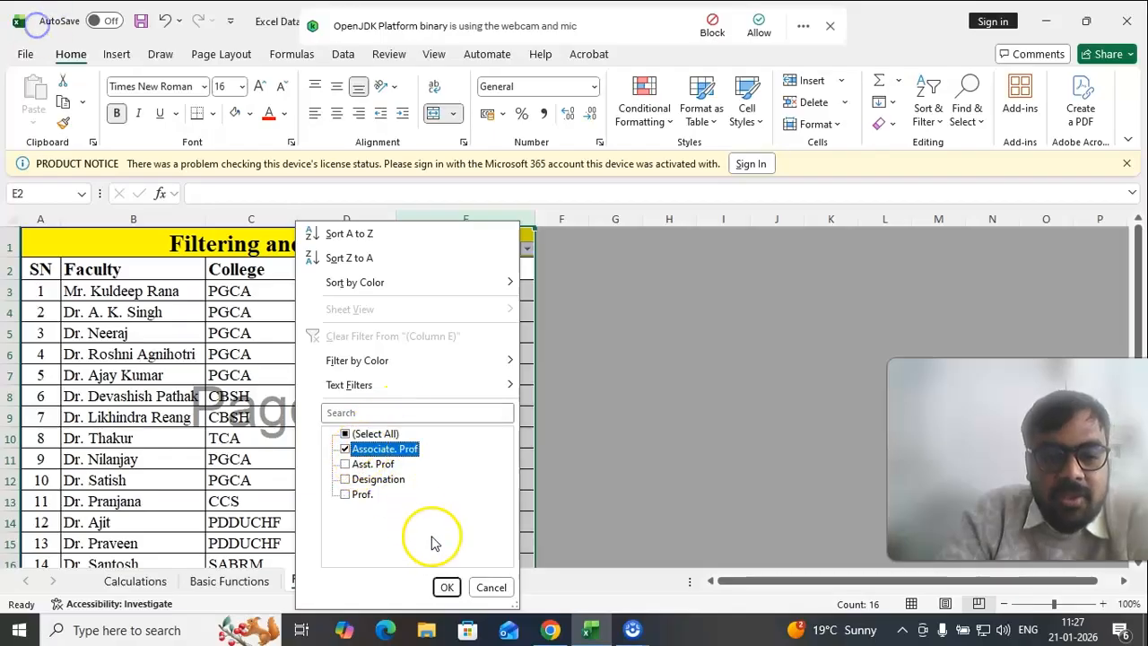
pyautogui.click(445, 586)
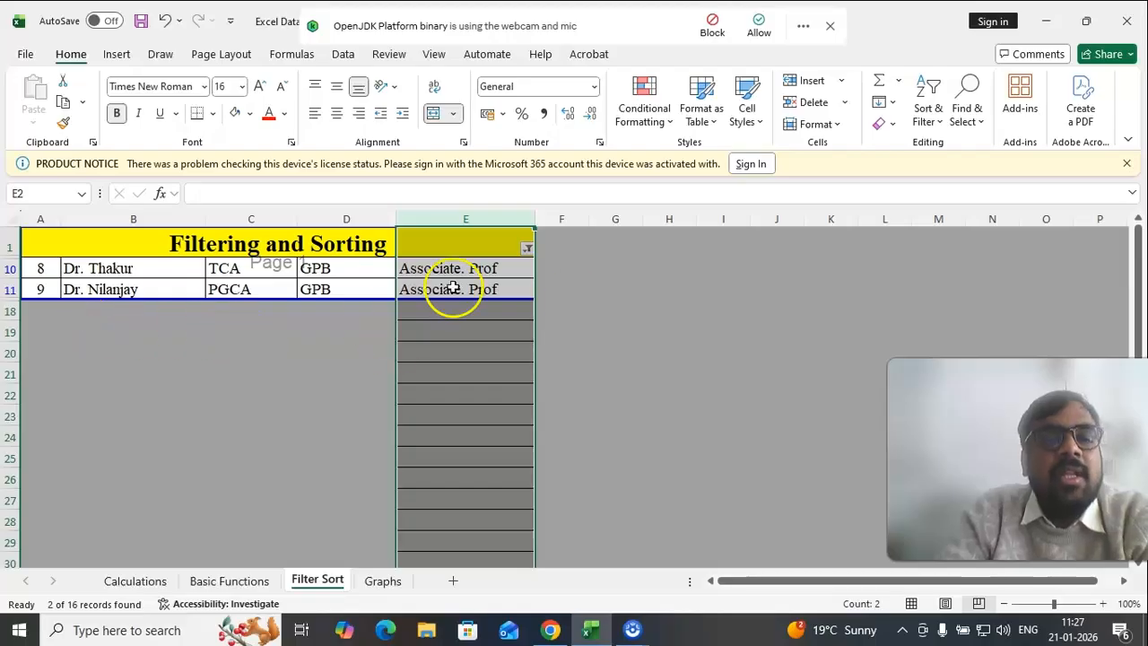
# Copy the filtered Associate. Prof rows across columns B to E and go to cell C18
pyautogui.moveTo(79, 267); pyautogui.dragTo(443, 279)
pyautogui.hotkey('ctrl', 'c')
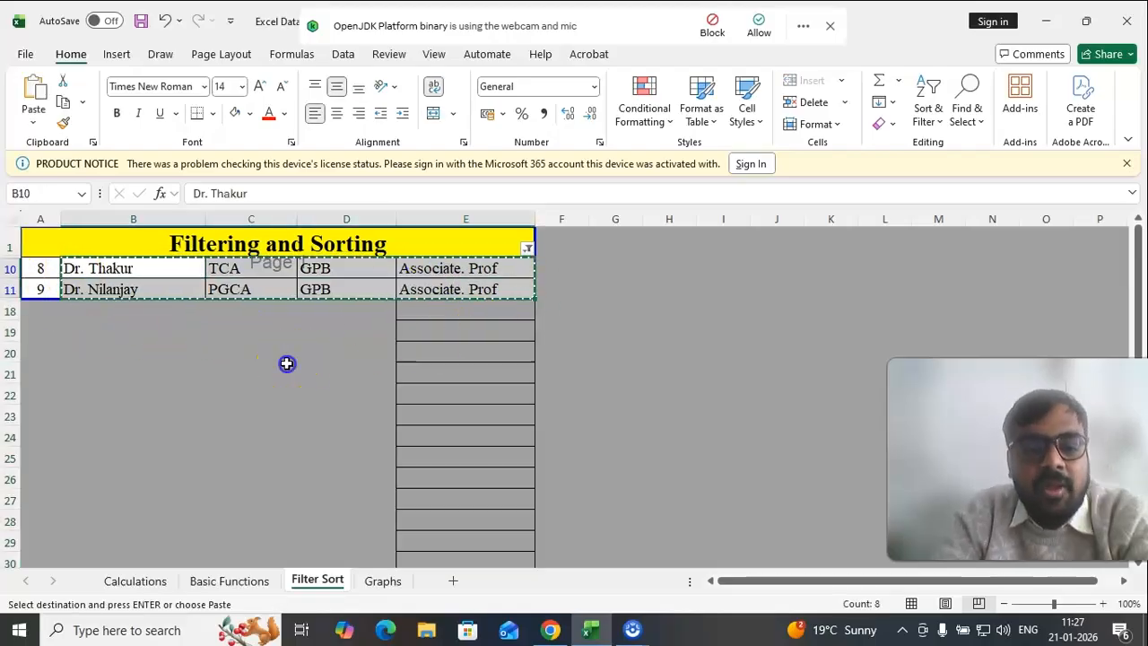
pyautogui.press('Down')
pyautogui.press('Down')
pyautogui.press('Right')
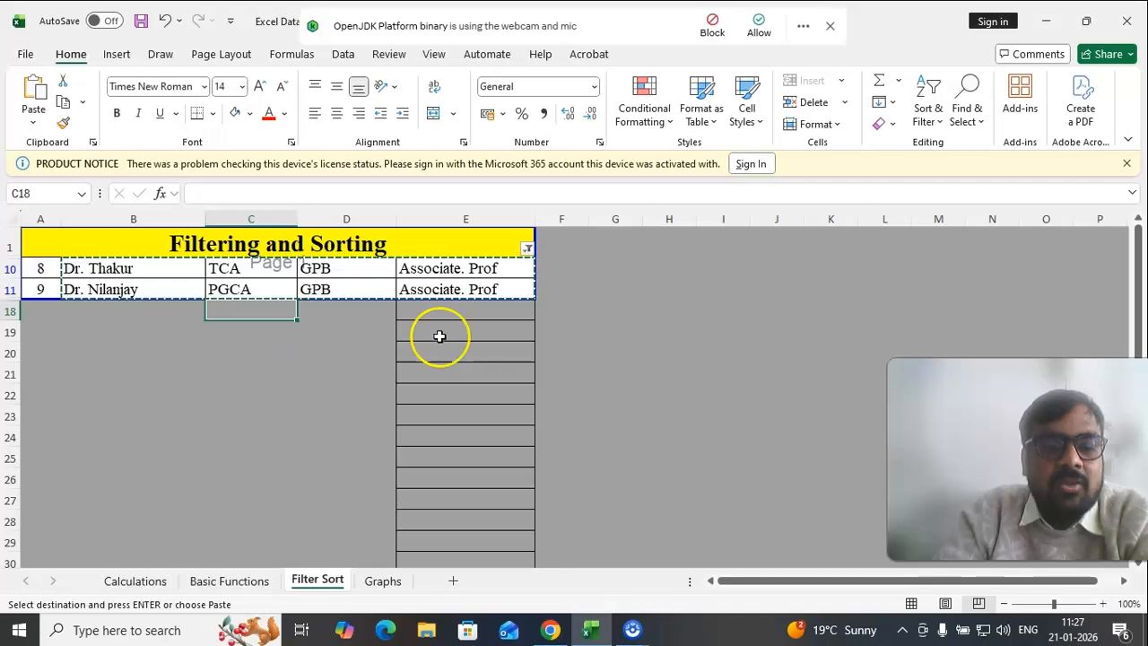
# Show all faculty rows again by reselecting every value in the Designation column's filter
pyautogui.click(527, 248)
pyautogui.click(374, 433)
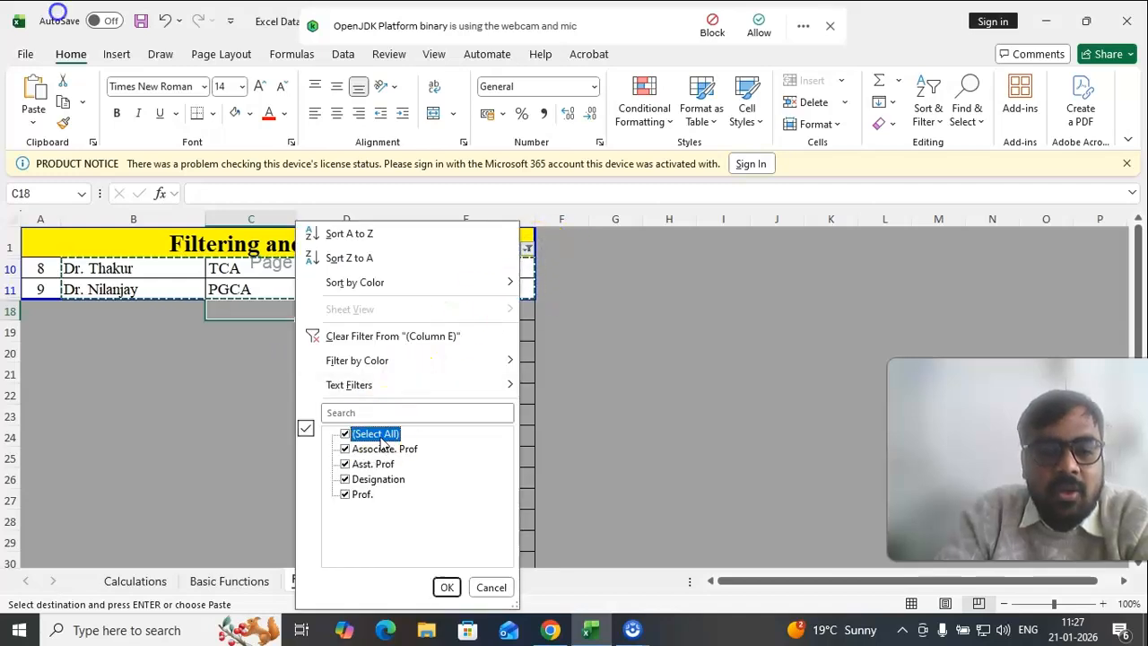
pyautogui.click(447, 587)
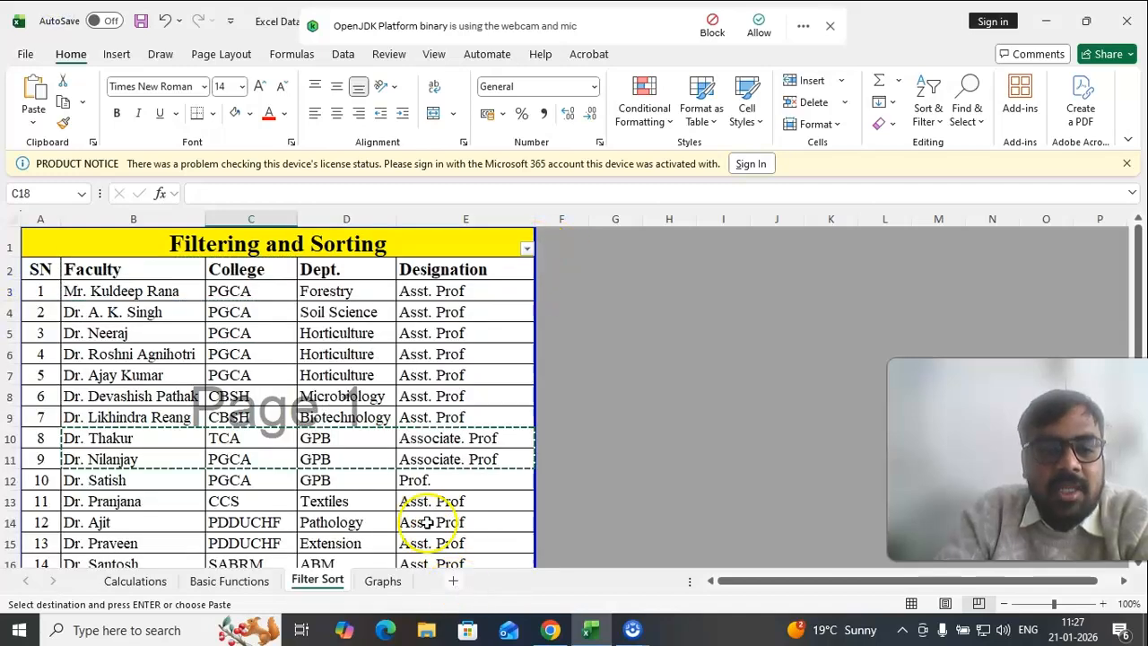
# Remove the filter from the Designation column and apply a new one to the College column
pyautogui.click(254, 218)
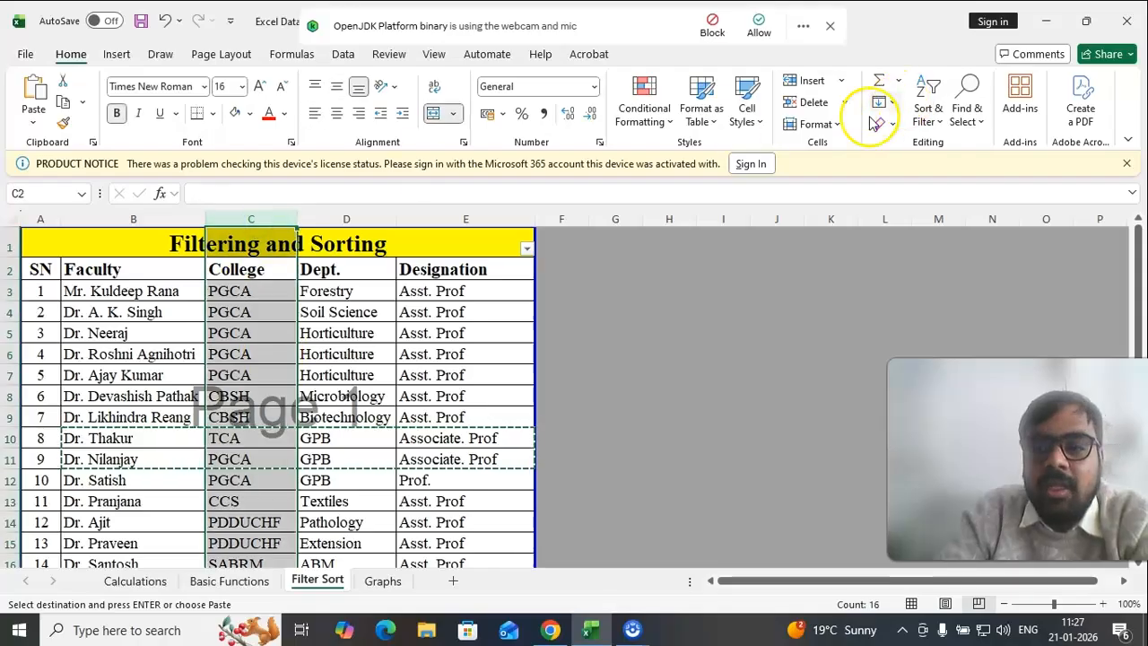
pyautogui.click(926, 97)
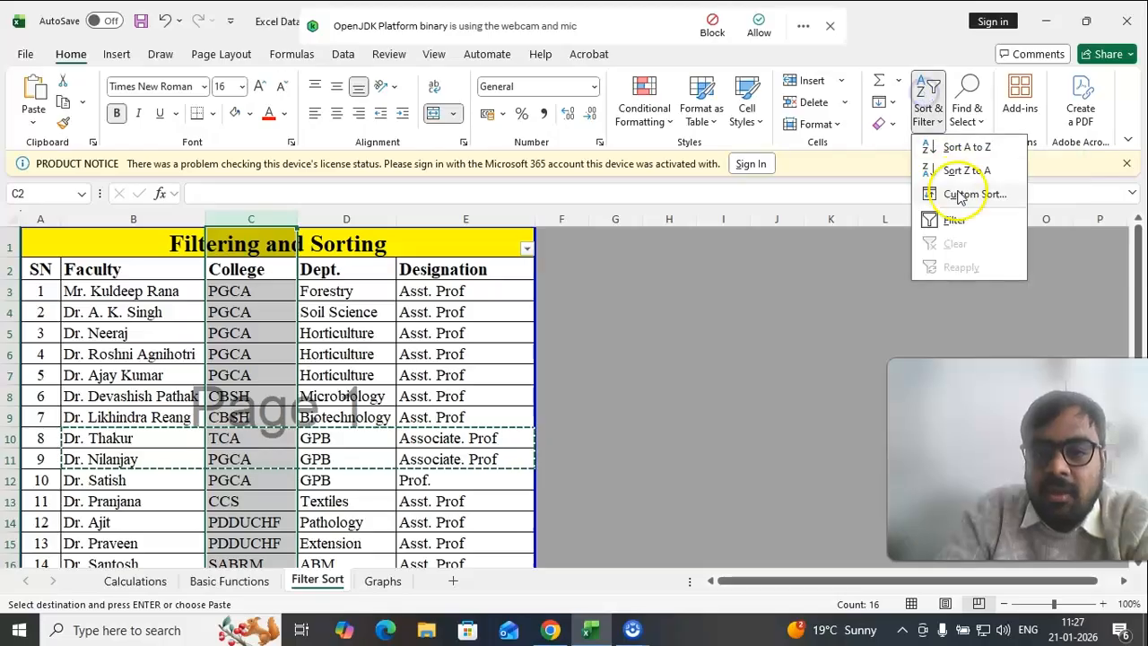
pyautogui.click(960, 217)
pyautogui.press('Escape')
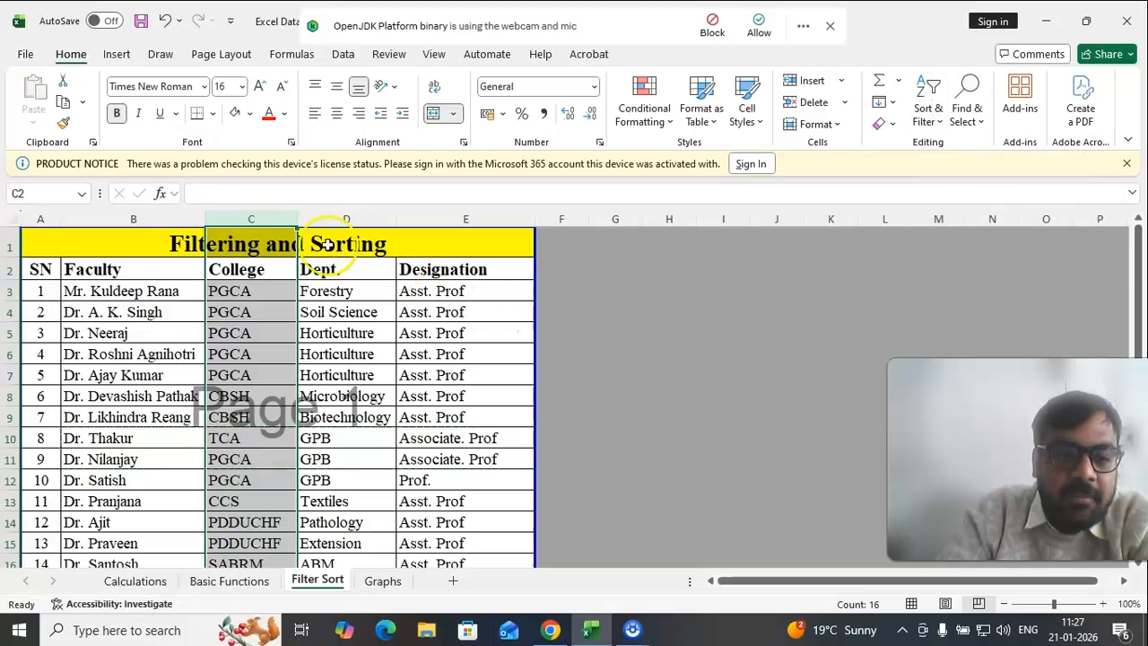
pyautogui.click(926, 99)
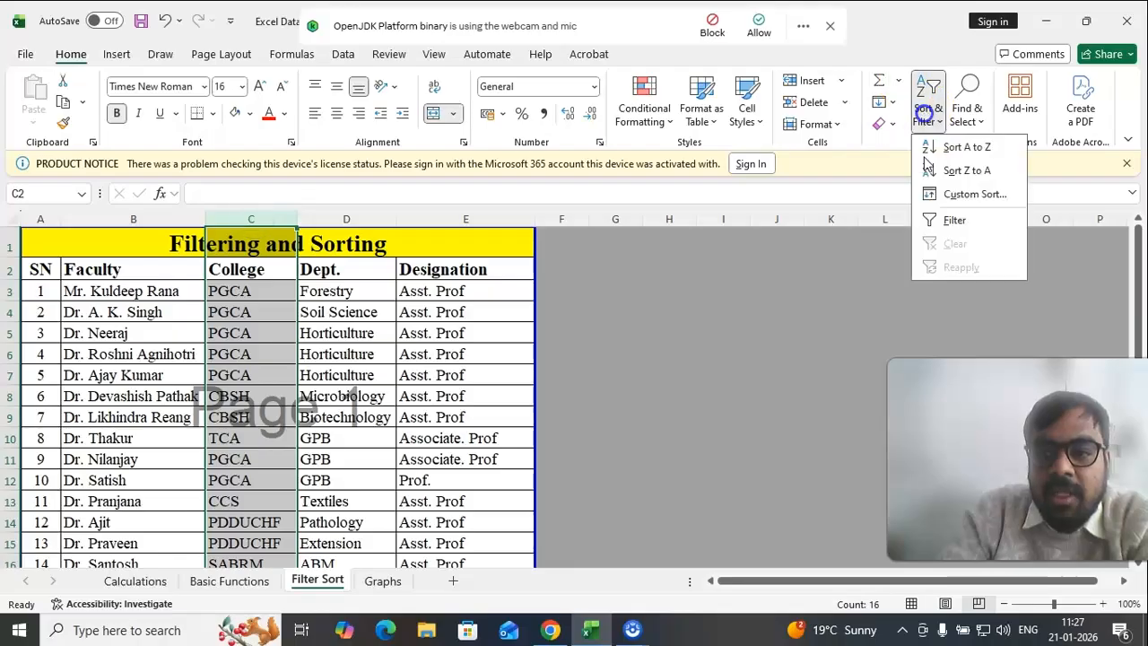
pyautogui.click(932, 219)
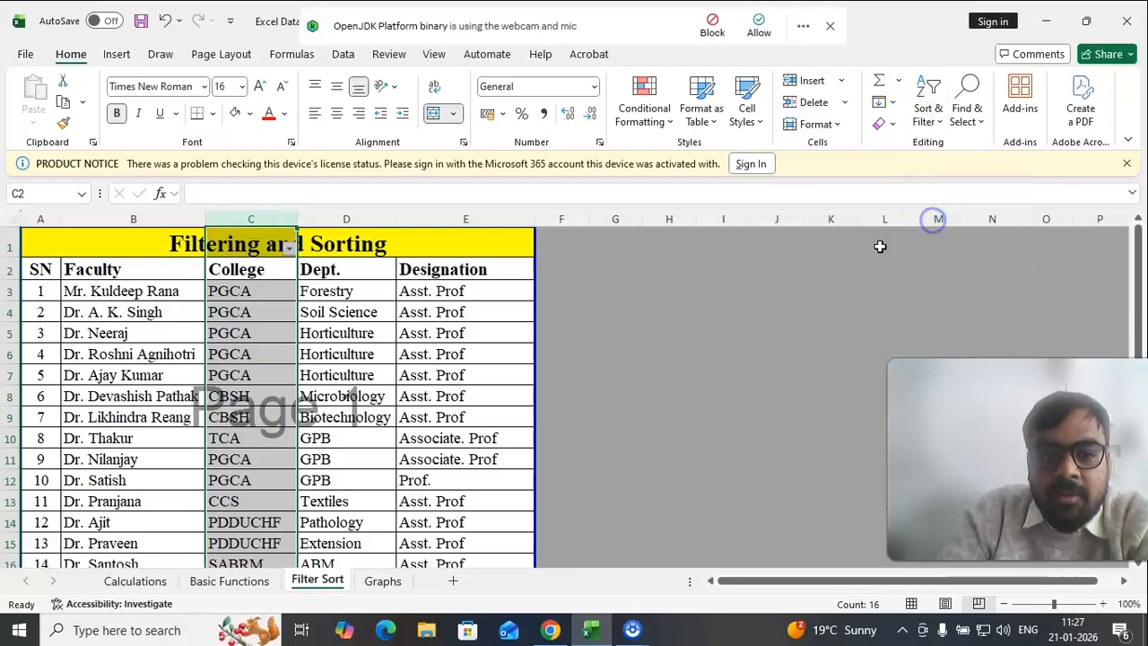
# Filter the College column to show only PGCA and go through the matching faculty rows
pyautogui.click(290, 255)
pyautogui.click(134, 434)
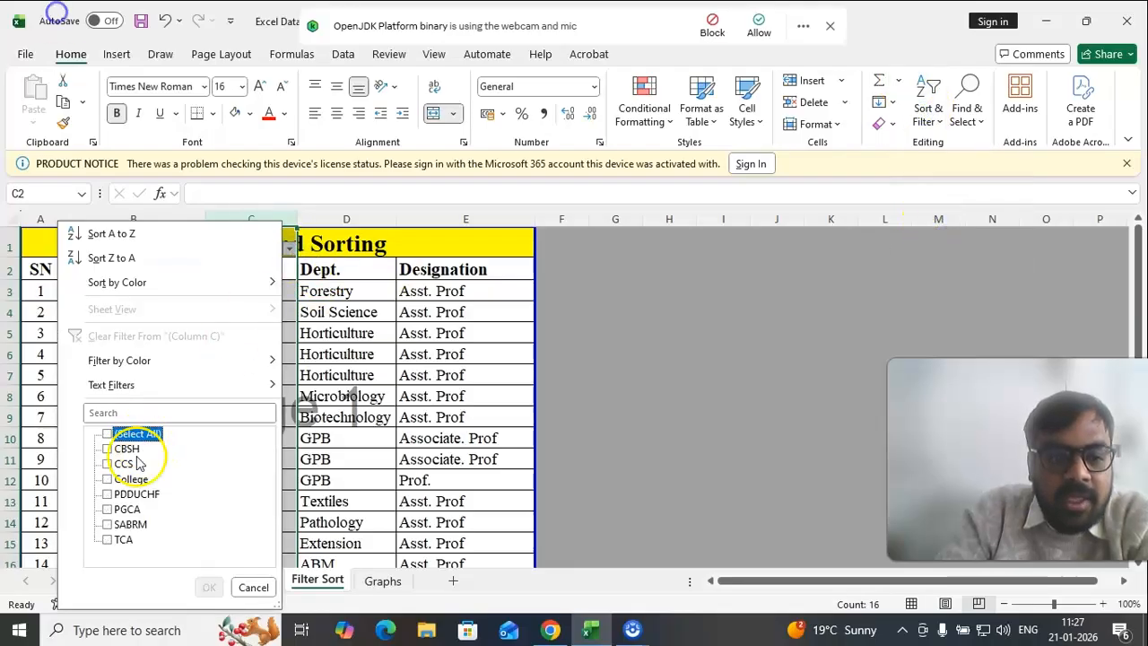
pyautogui.click(108, 509)
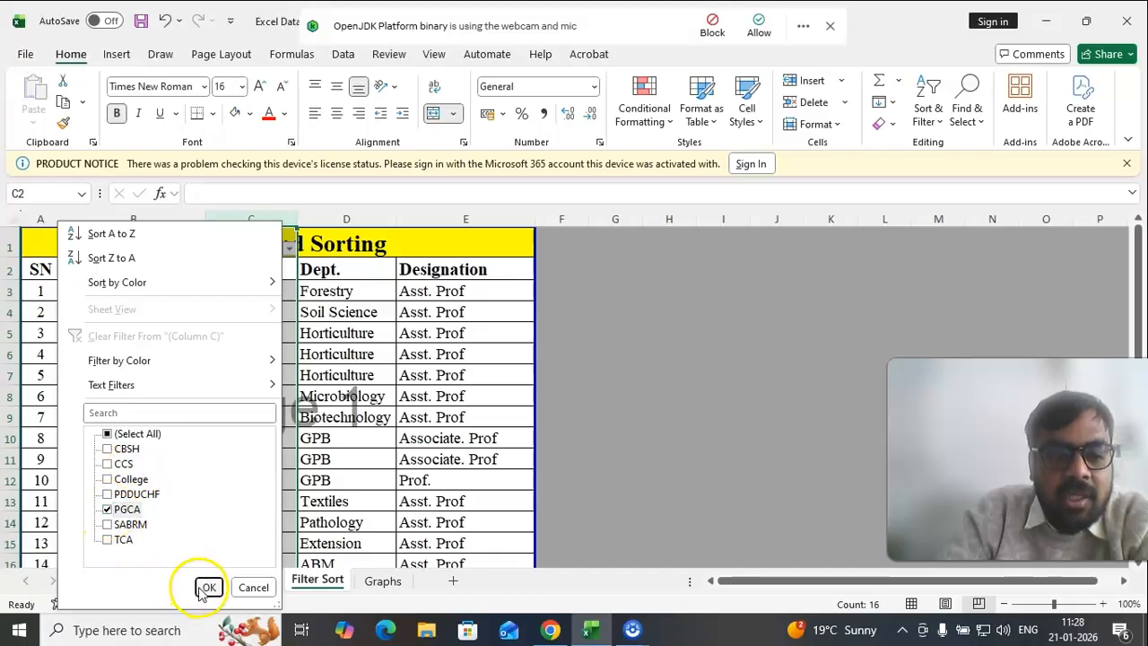
pyautogui.click(207, 588)
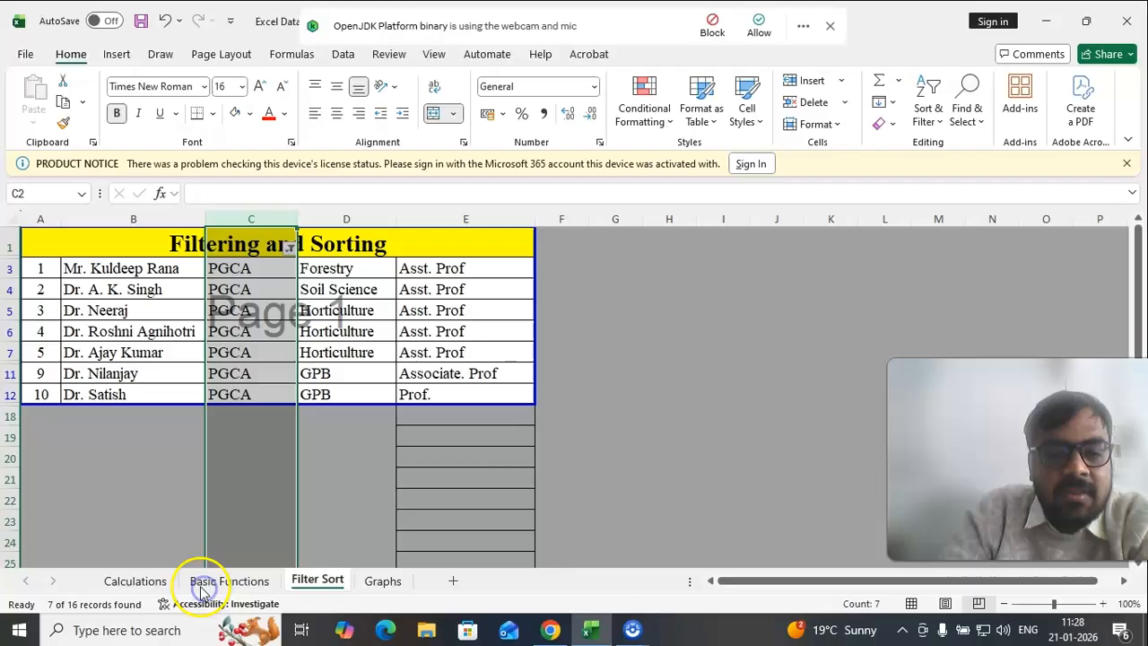
pyautogui.click(723, 352)
pyautogui.moveTo(116, 269); pyautogui.dragTo(216, 404)
pyautogui.click(248, 469)
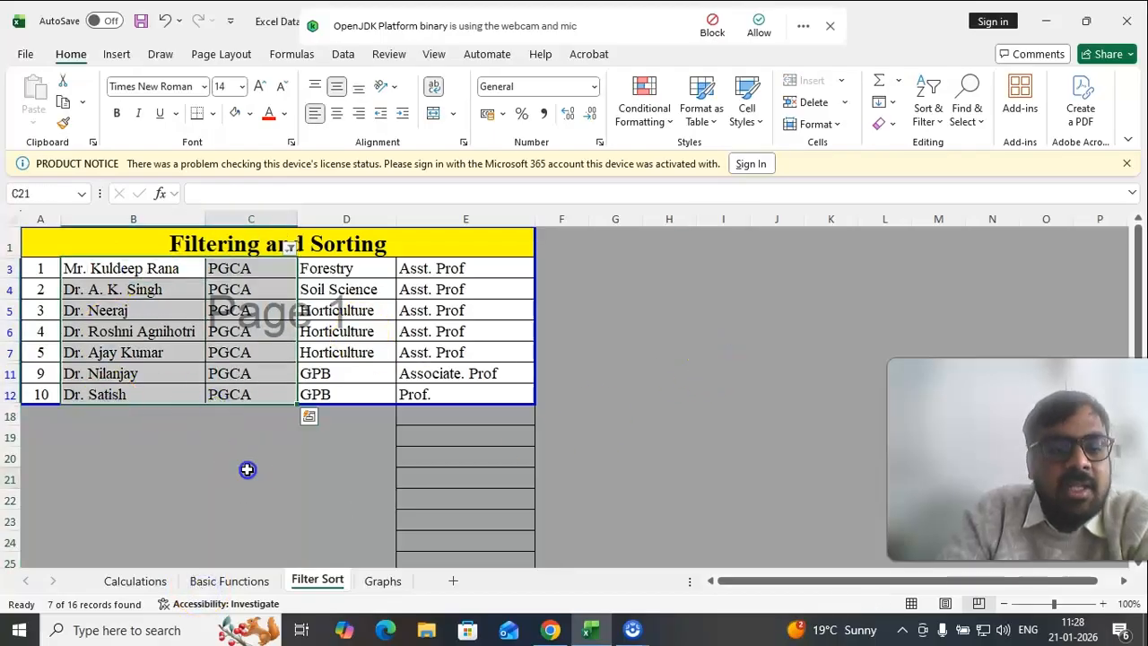
# Restore the full faculty list by reselecting every value in the College column's filter
pyautogui.click(288, 247)
pyautogui.click(134, 434)
pyautogui.click(209, 587)
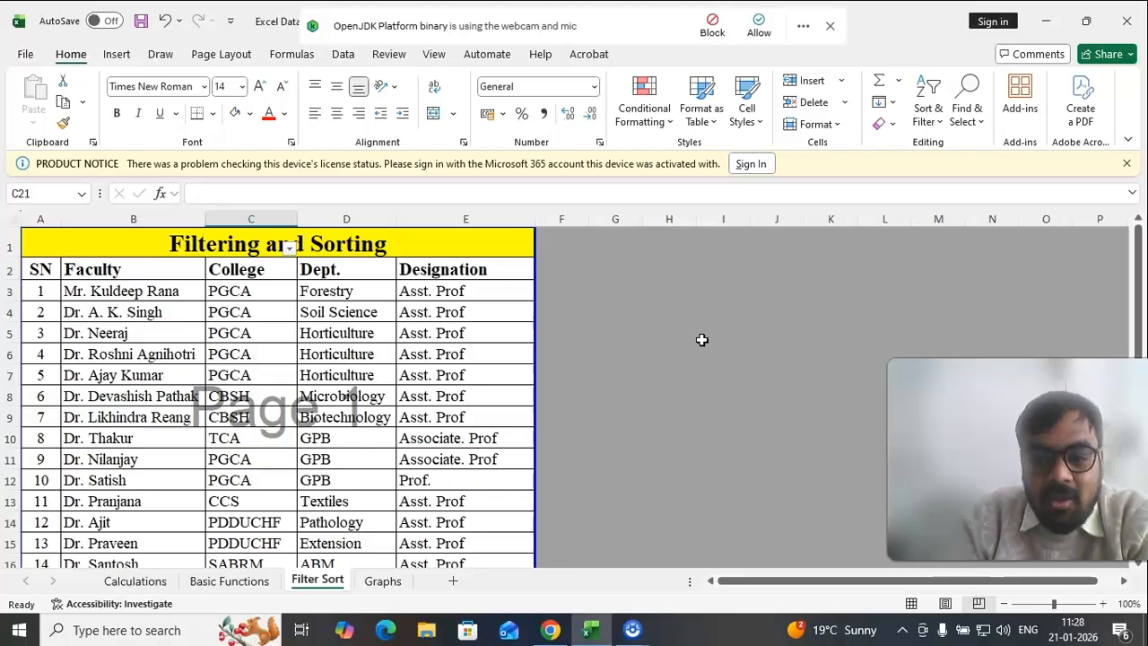
pyautogui.click(640, 348)
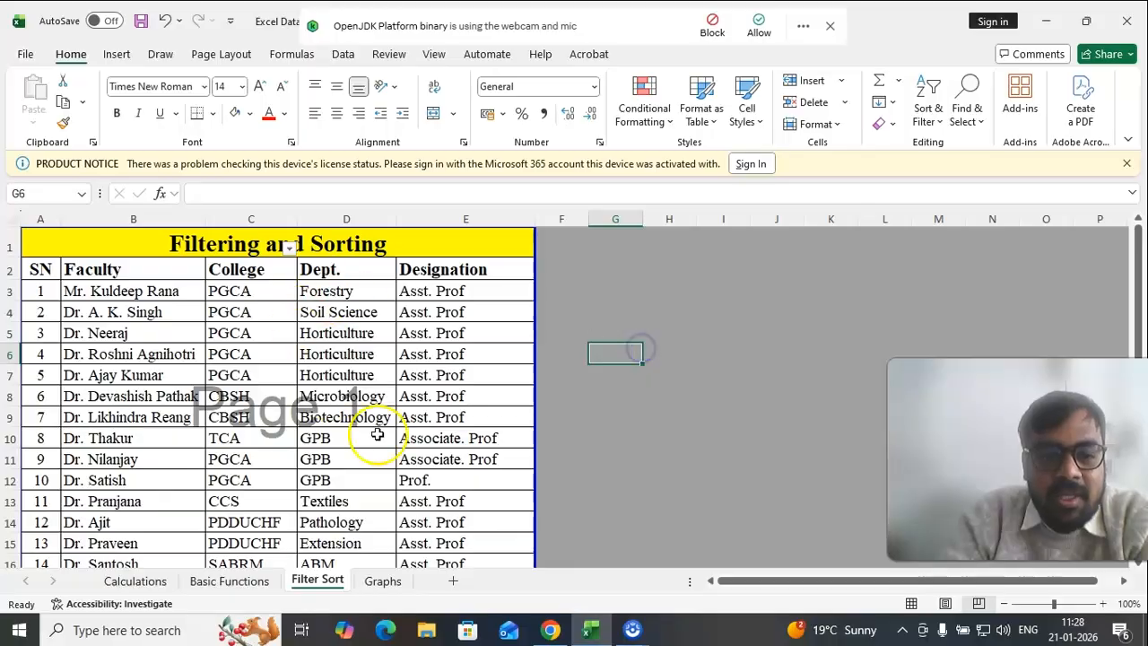